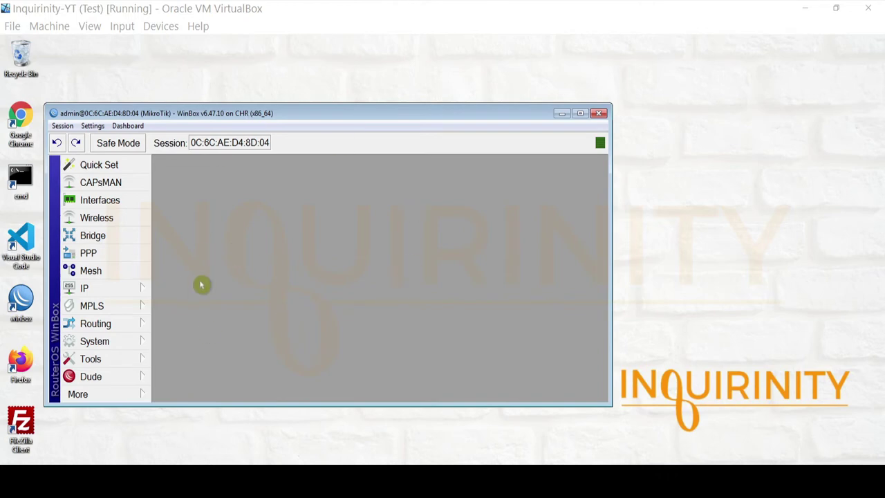
Step: Open IP > Services to list each router service with its port
left_click(108, 292)
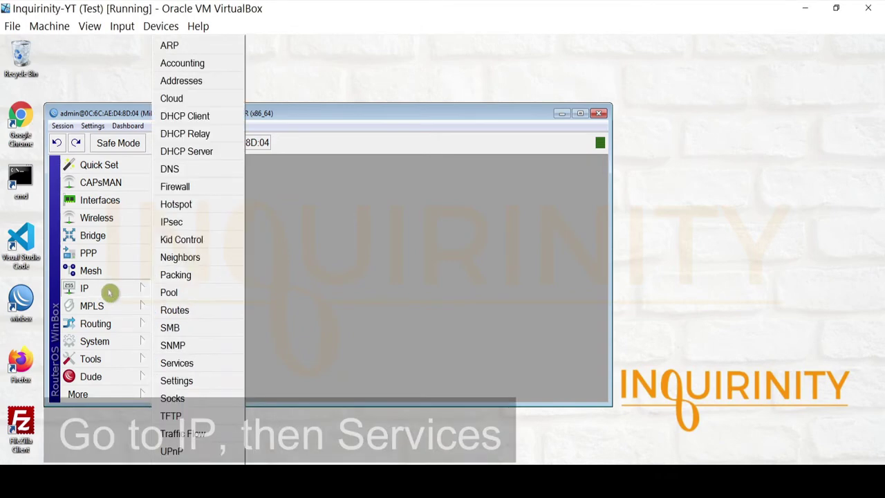
left_click(211, 362)
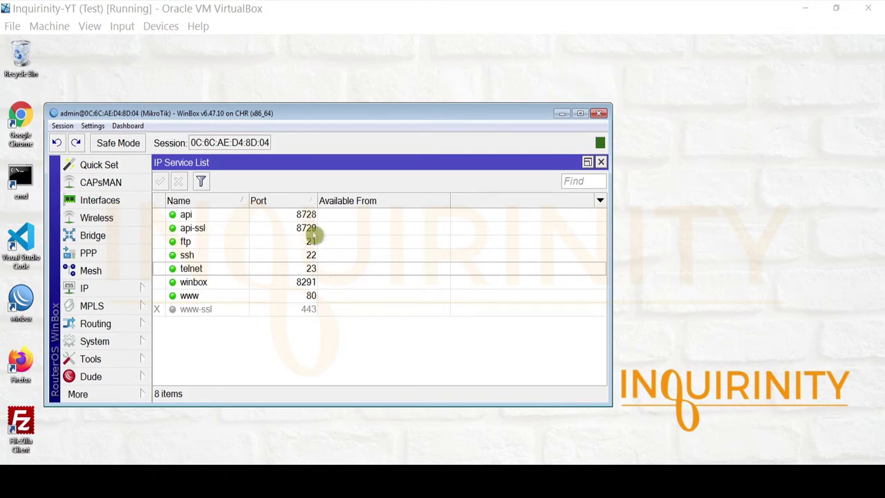
left_click(187, 216)
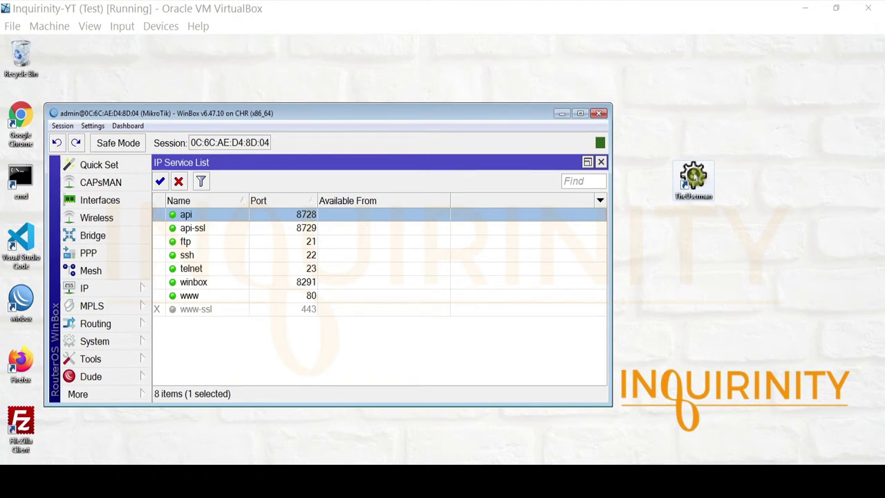
Step: Launch TheUserman, allow it to run, and place its login window beside WinBox
double_click(693, 178)
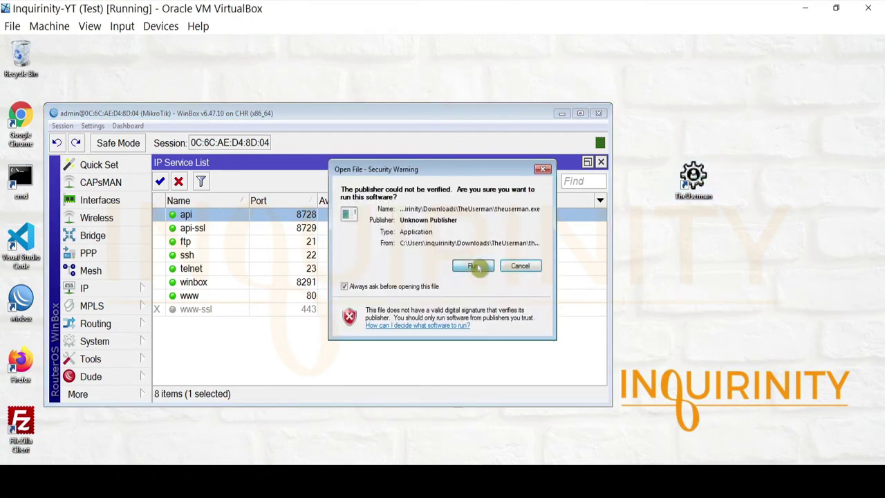
left_click(480, 264)
left_click_drag(443, 182, 681, 201)
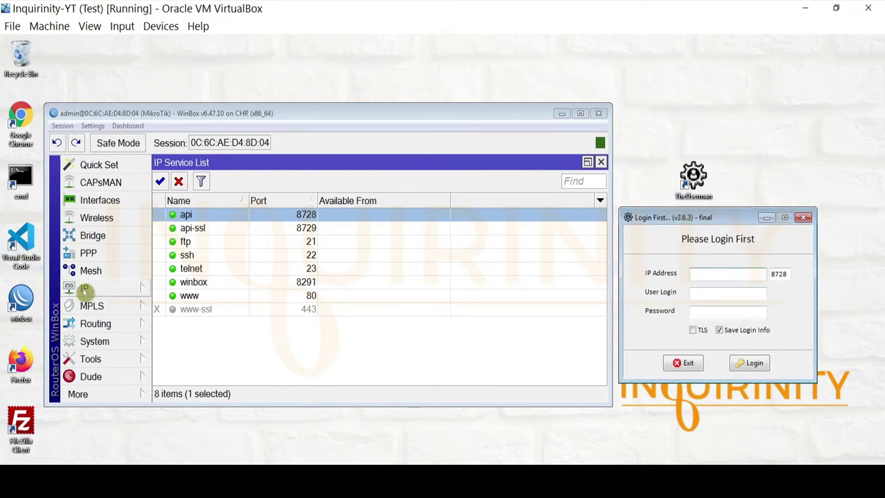
Step: Check the router's IP address list, then select the preset 8728 port in the login form
left_click(123, 286)
left_click(182, 82)
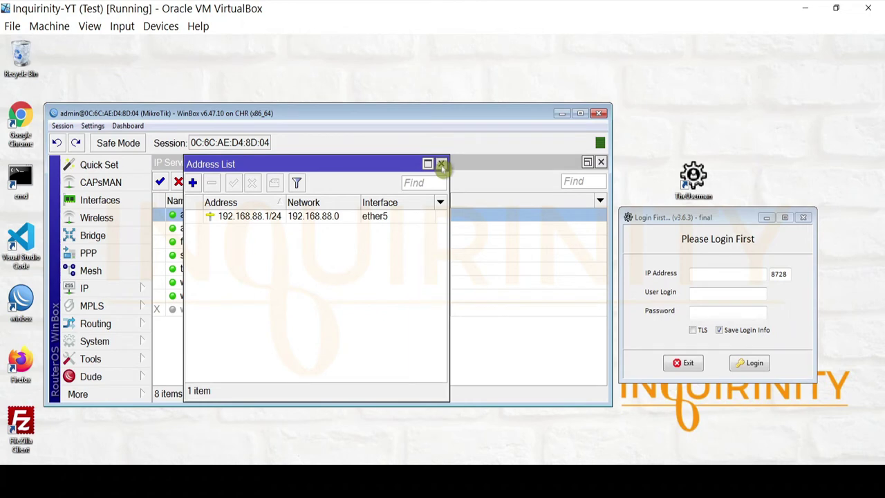
left_click(441, 165)
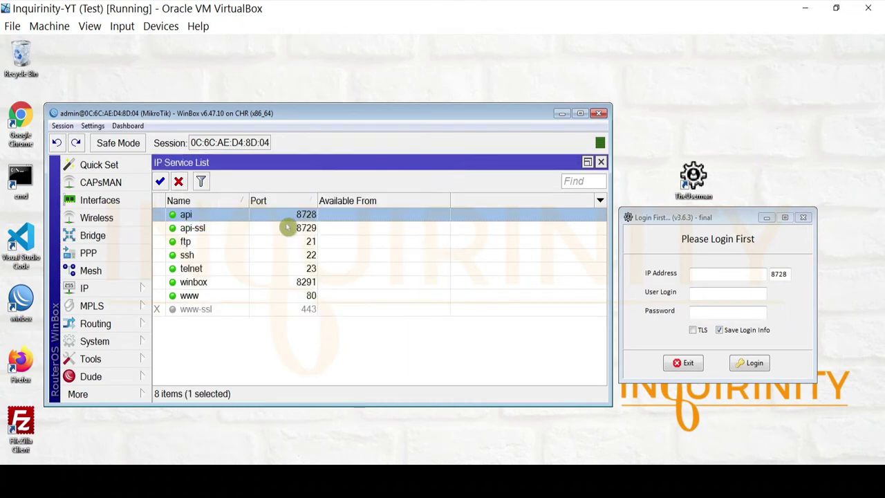
left_click_drag(786, 274, 766, 273)
left_click(779, 290)
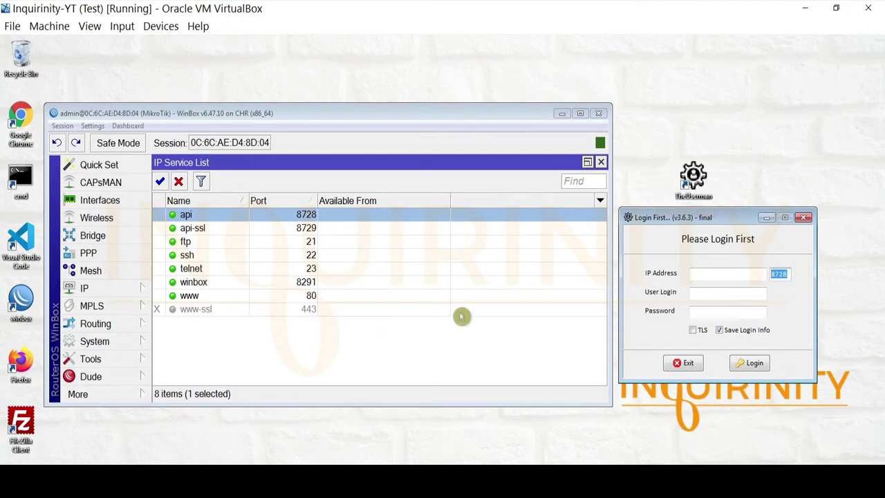
Step: Open System > Packages, select dhcp, and scroll through the installed 6.47.10 packages
left_click(90, 342)
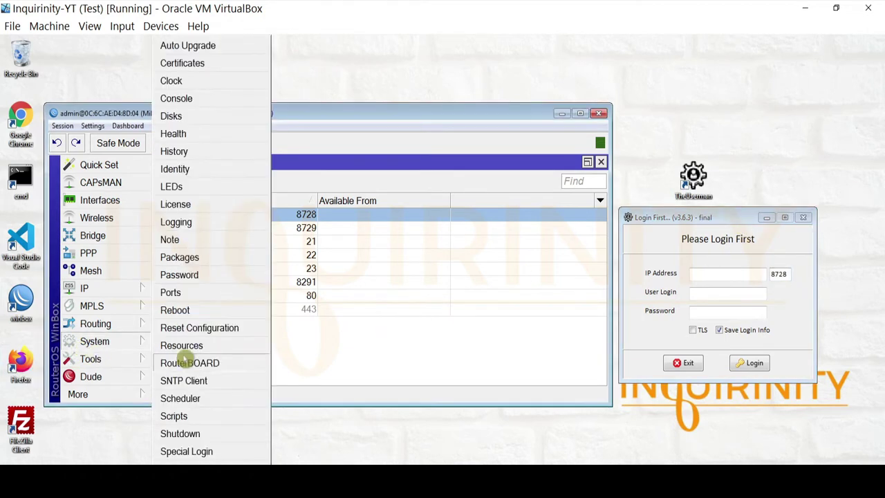
left_click(216, 258)
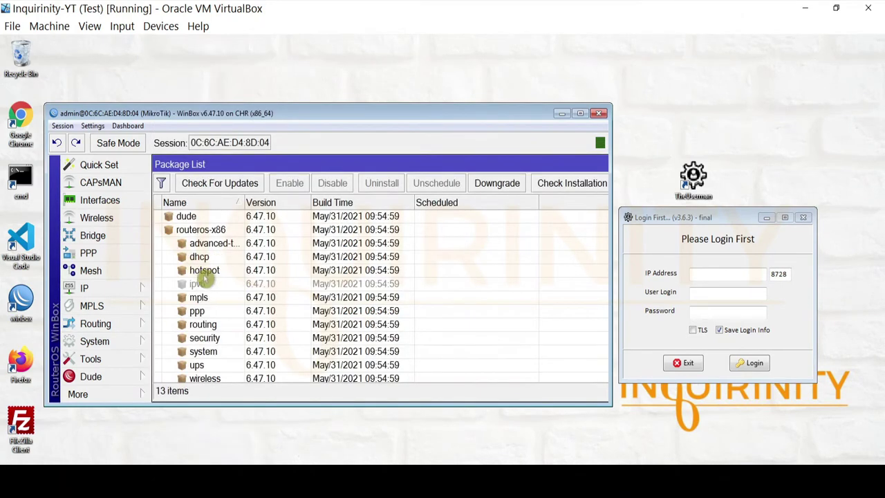
left_click(213, 259)
scroll(225, 293, "down", 1)
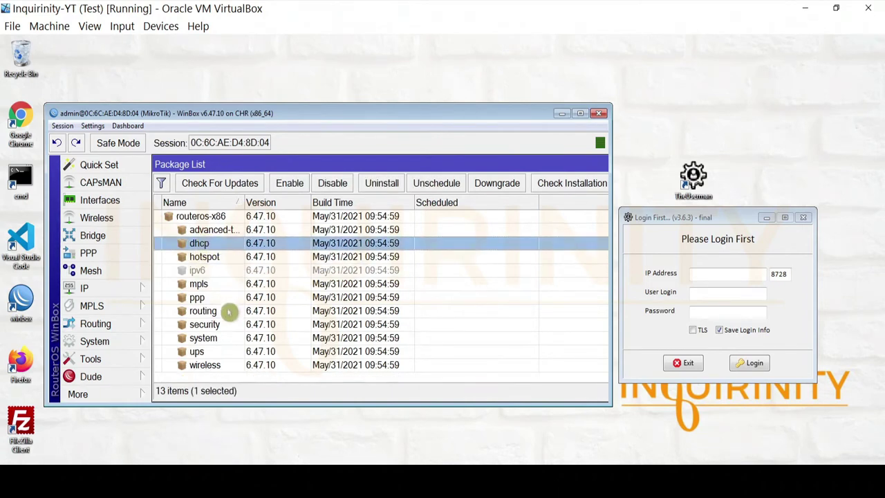
scroll(203, 321, "up", 1)
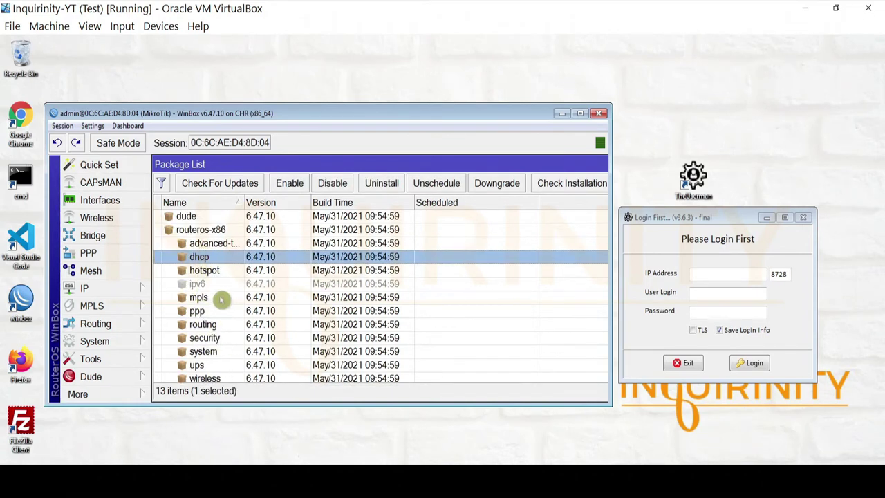
scroll(207, 304, "down", 1)
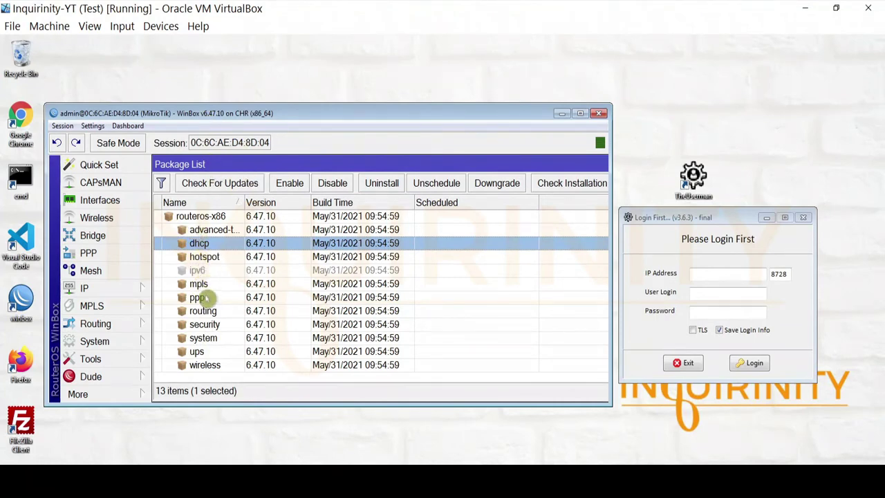
scroll(207, 356, "up", 1)
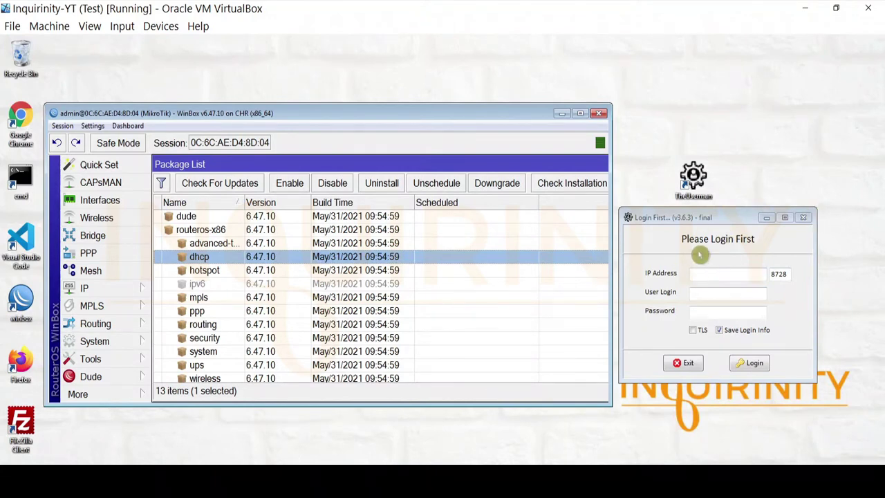
Step: Enter router address 192.168.88.1 and the user login, confirming the address under IP > Addresses
left_click_drag(684, 221, 693, 220)
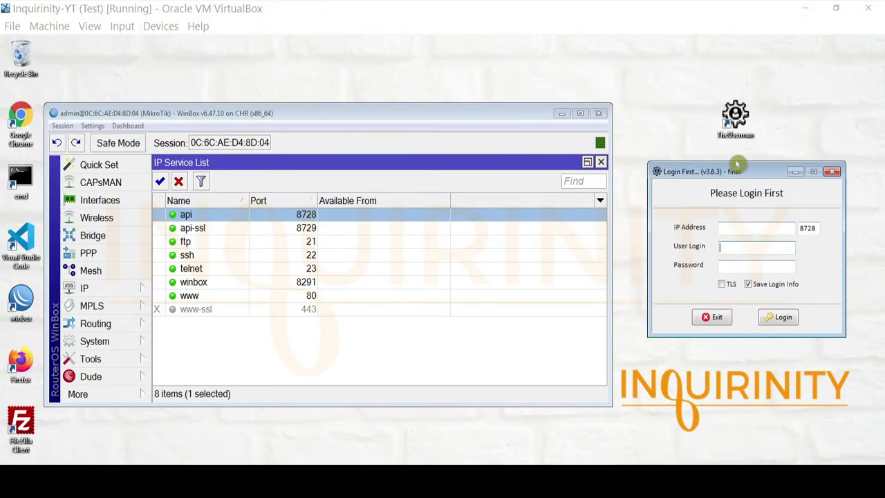
left_click(736, 227)
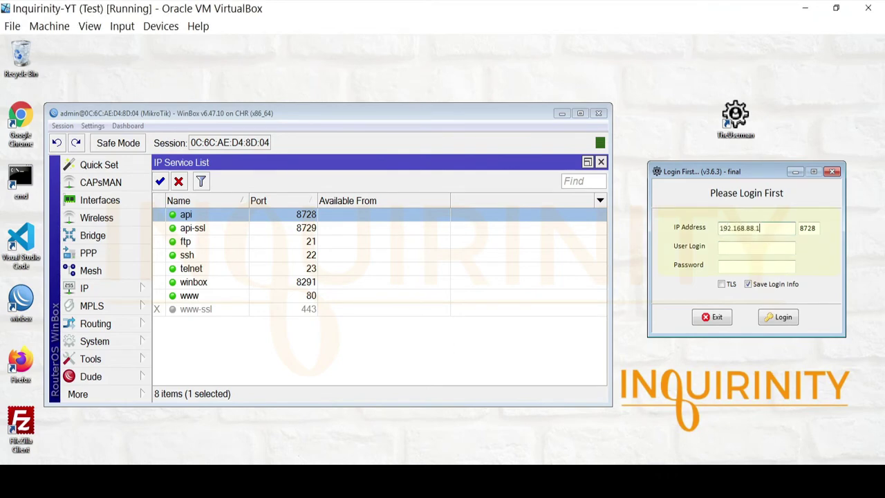
left_click(87, 289)
left_click(181, 81)
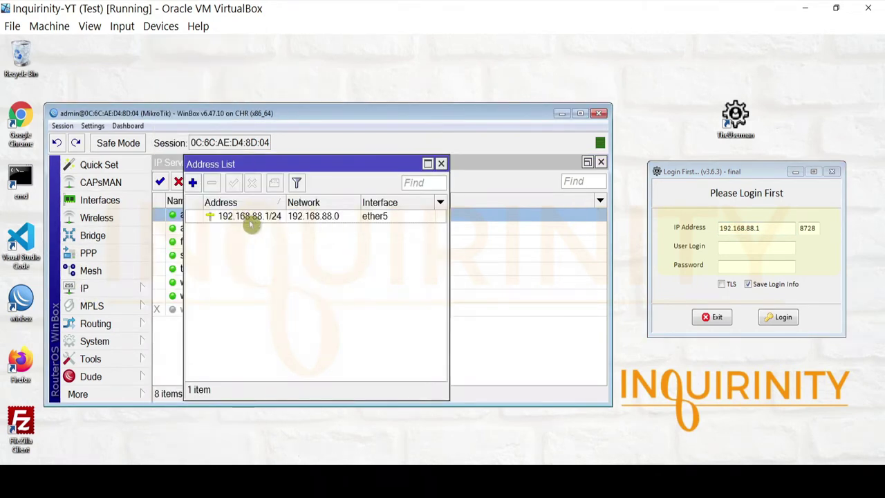
left_click(441, 164)
left_click(738, 245)
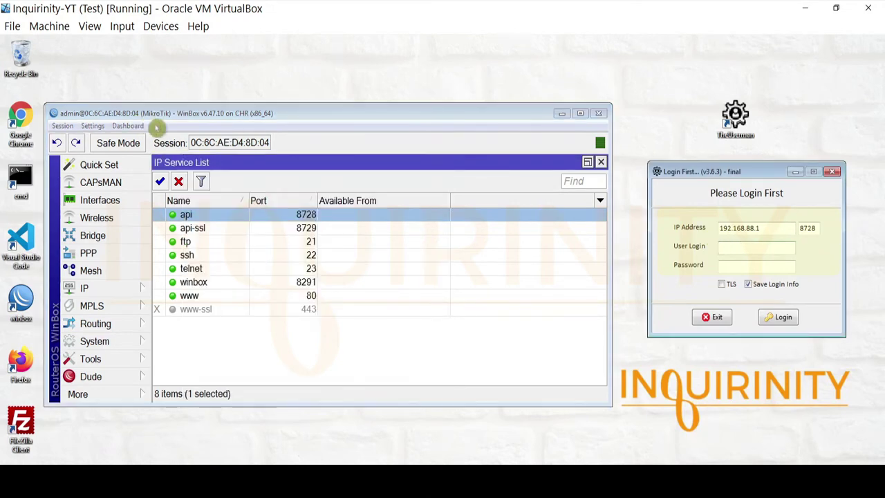
left_click(749, 243)
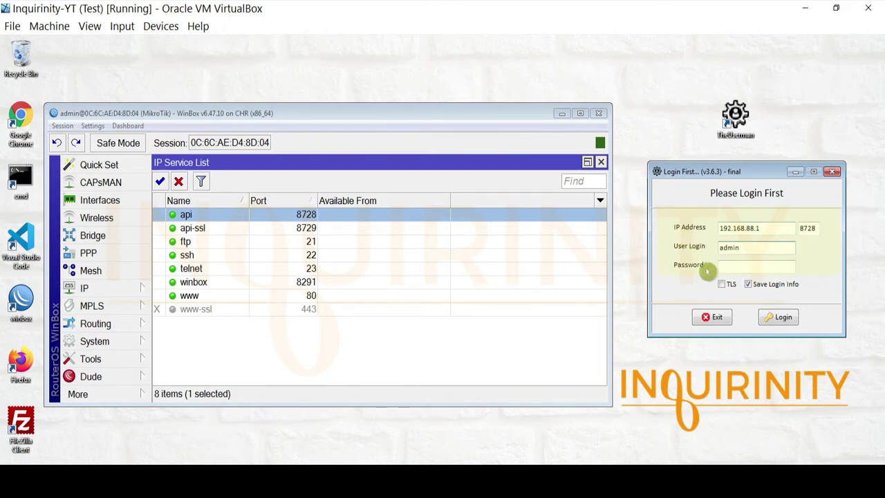
Step: Log in to 192.168.88.1 over the API, then view the app's Application Info
left_click(781, 319)
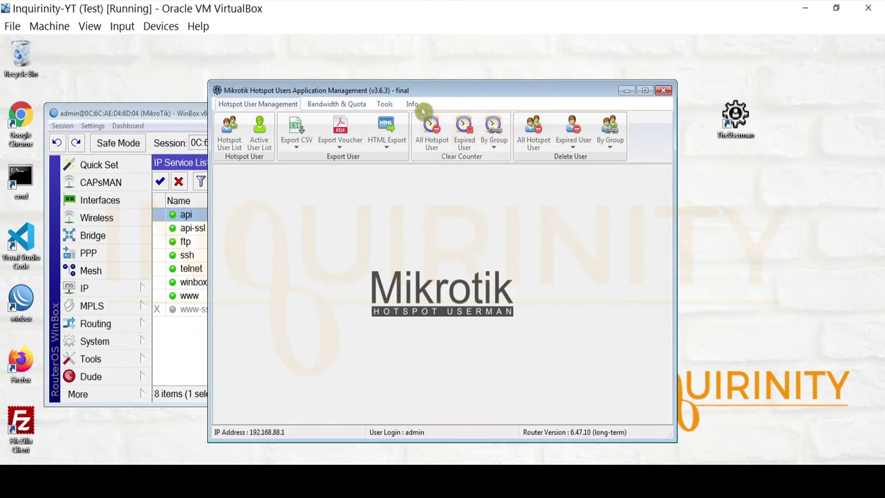
left_click_drag(350, 92, 538, 95)
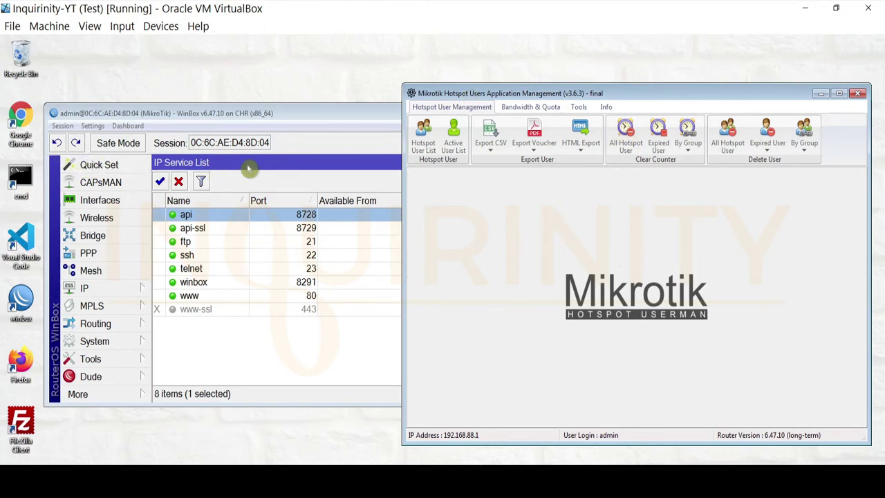
left_click(606, 107)
left_click_drag(505, 97, 531, 118)
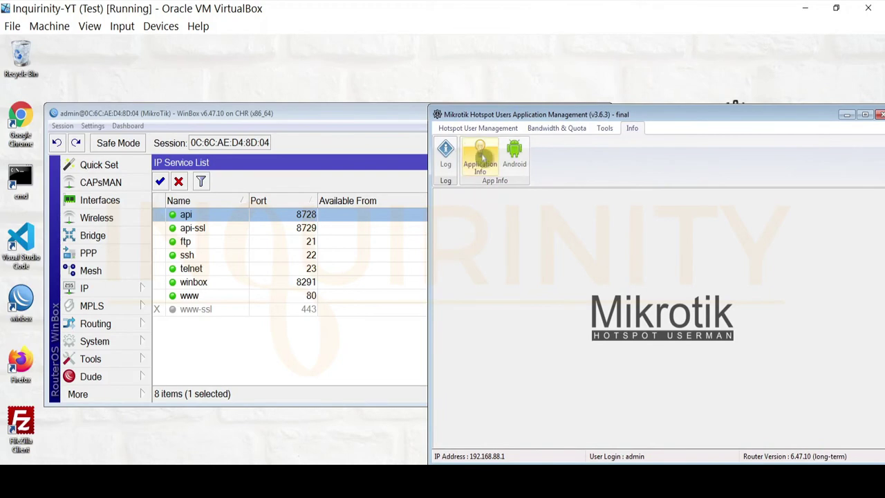
left_click(480, 161)
left_click_drag(431, 131, 678, 195)
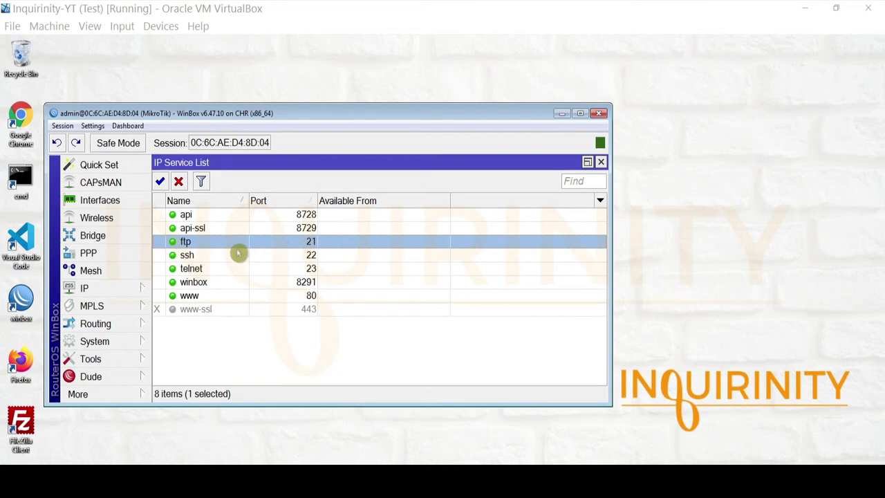
Step: Open More > Files and move the File List down and right
left_click(110, 394)
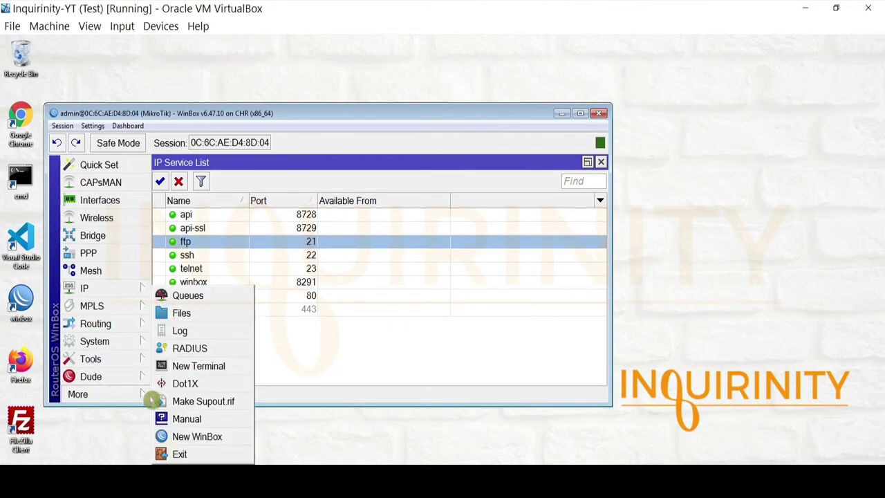
left_click(197, 318)
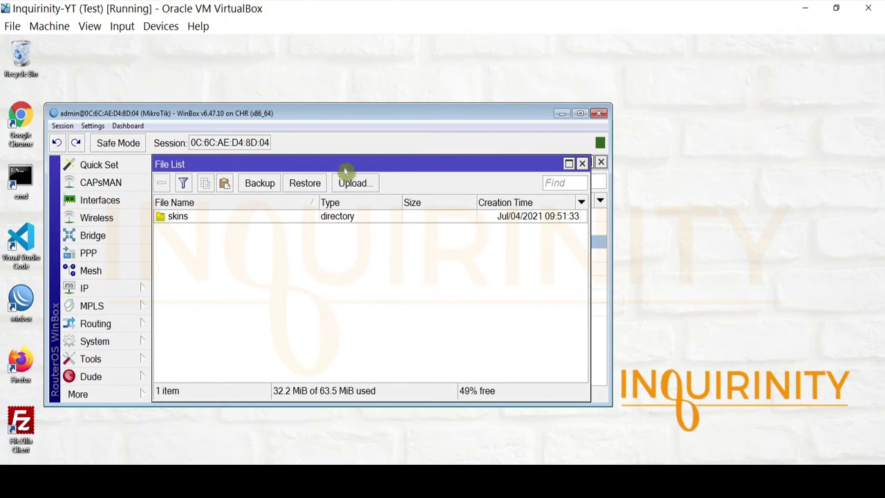
left_click_drag(345, 170, 410, 229)
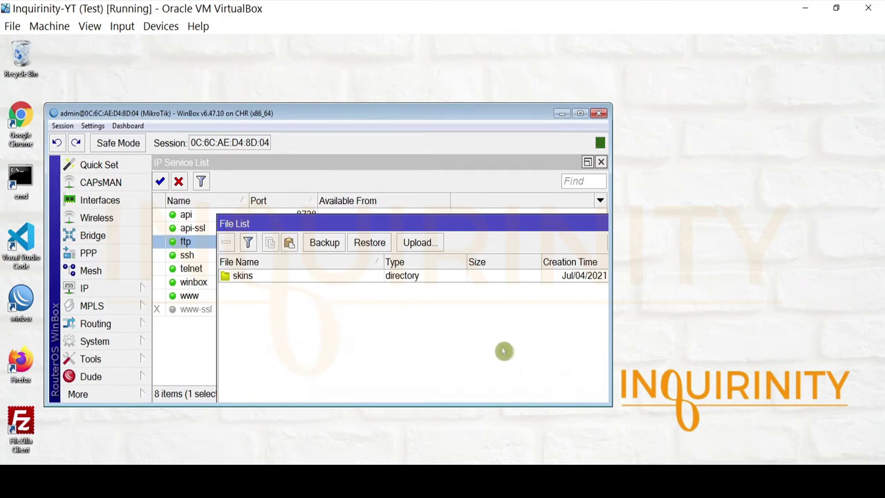
left_click(104, 288)
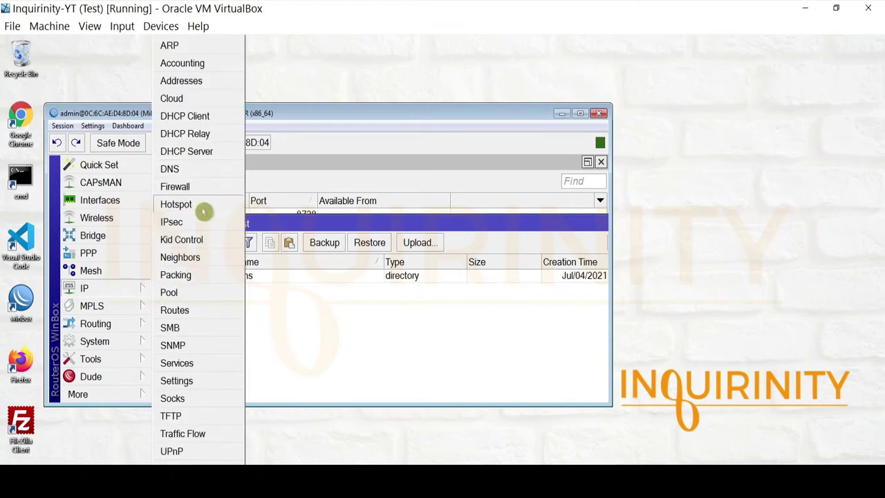
left_click(327, 224)
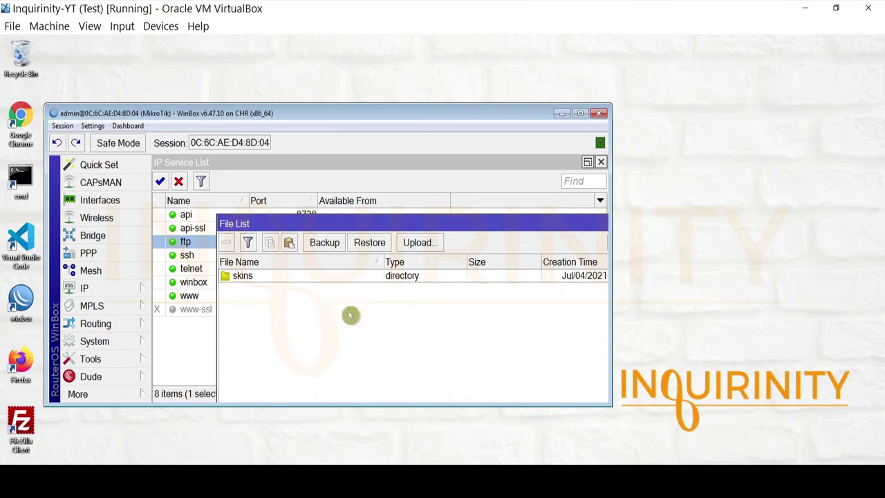
Step: Move the File List aside to reveal the services, then close it
left_click_drag(433, 224, 374, 327)
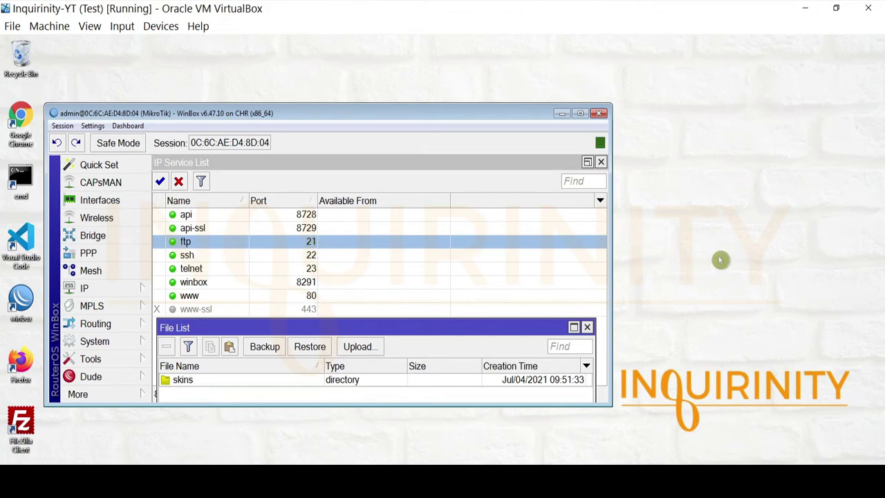
left_click_drag(285, 329, 300, 262)
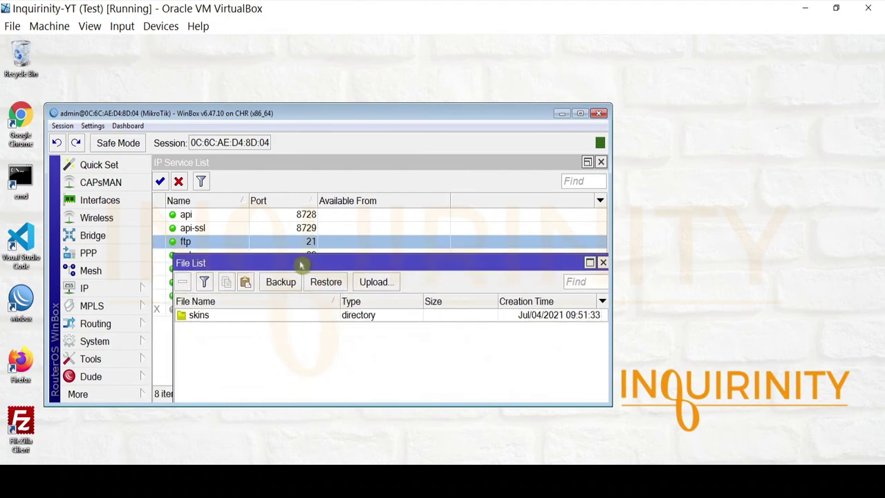
left_click(603, 262)
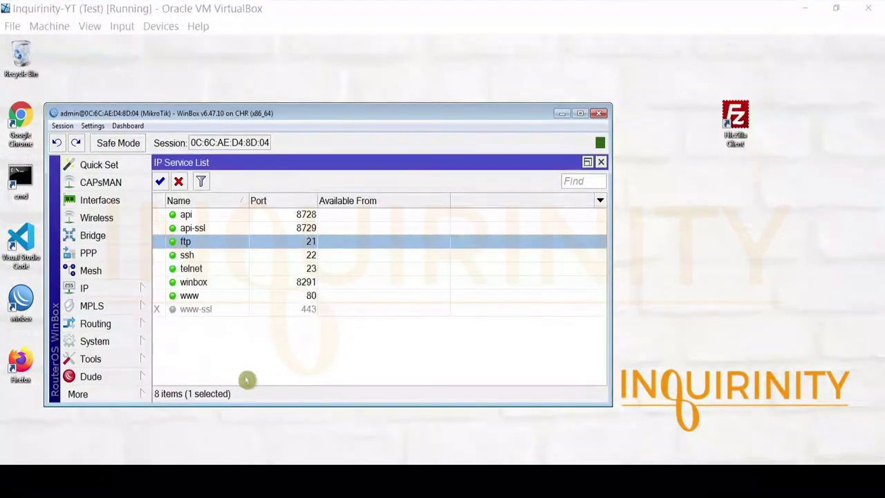
Step: Reopen the File List from More, then start a New Terminal
left_click(117, 393)
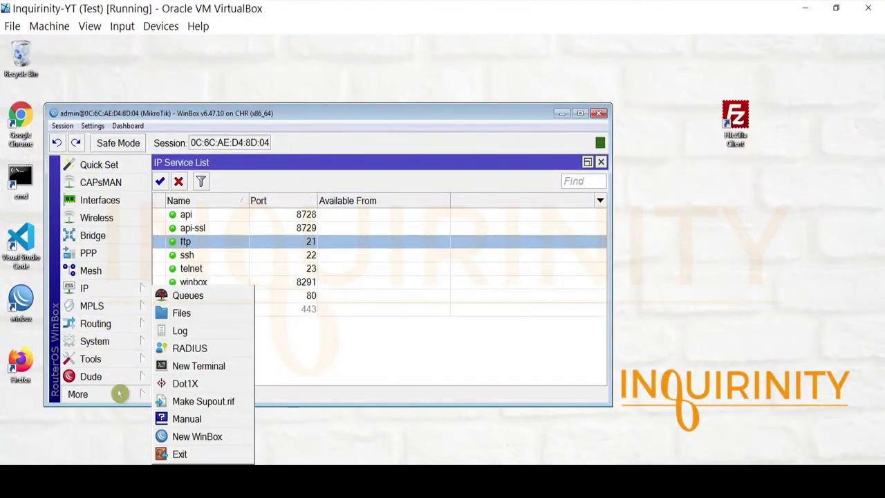
left_click(182, 314)
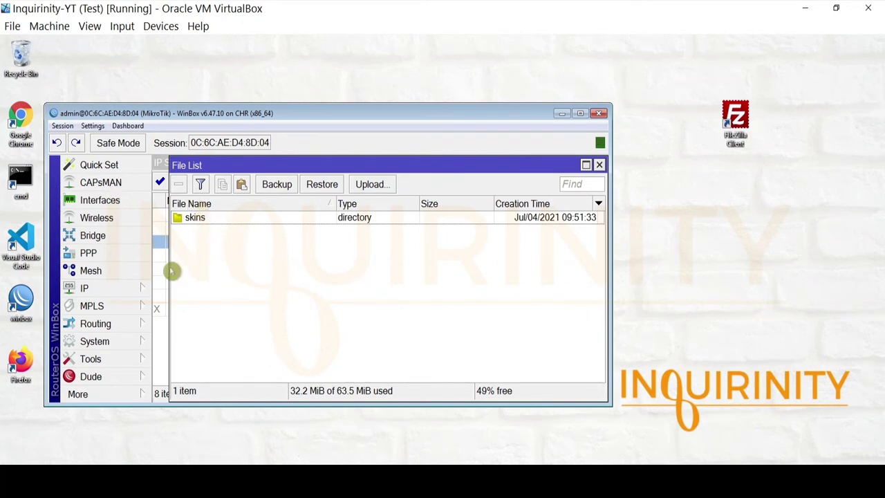
left_click(119, 399)
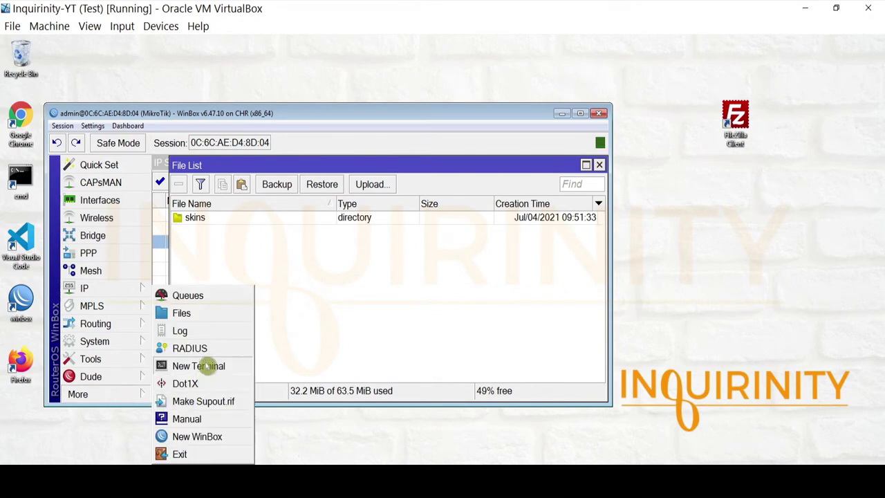
left_click(207, 365)
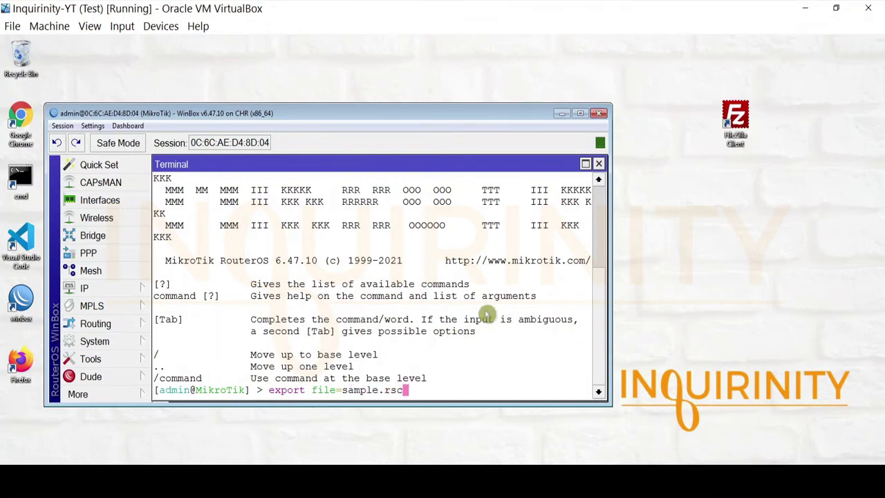
Step: Position the terminal holding export file=sample.rsc over the File List
left_click_drag(361, 170, 376, 278)
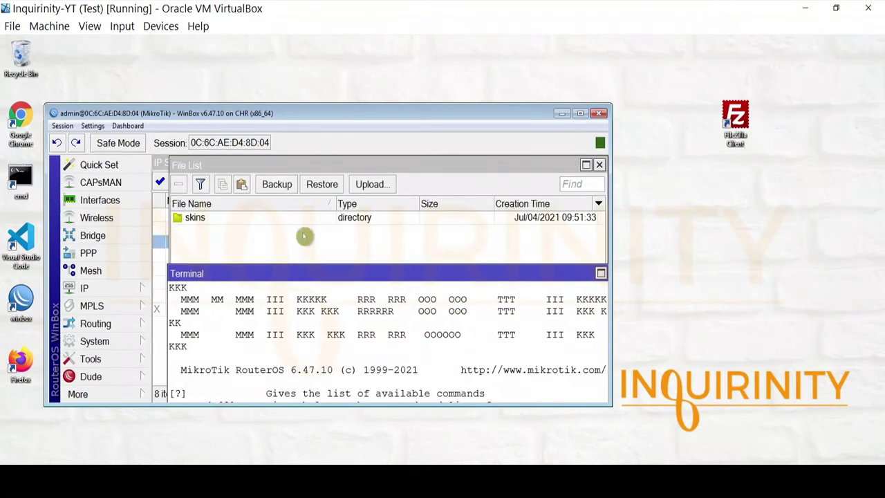
left_click_drag(294, 277, 321, 164)
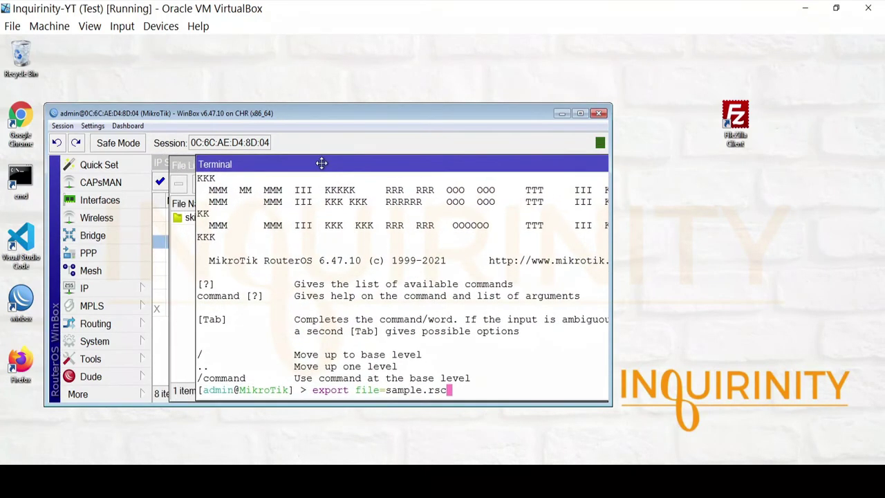
left_click(97, 343)
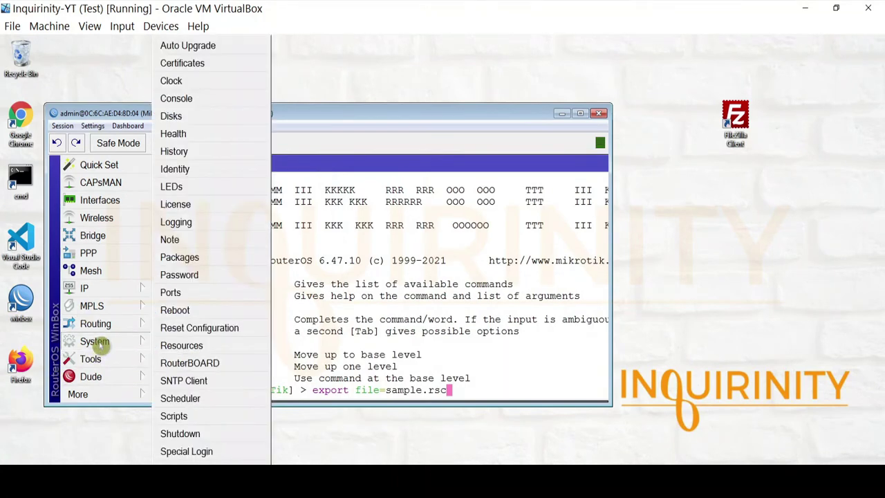
left_click(231, 345)
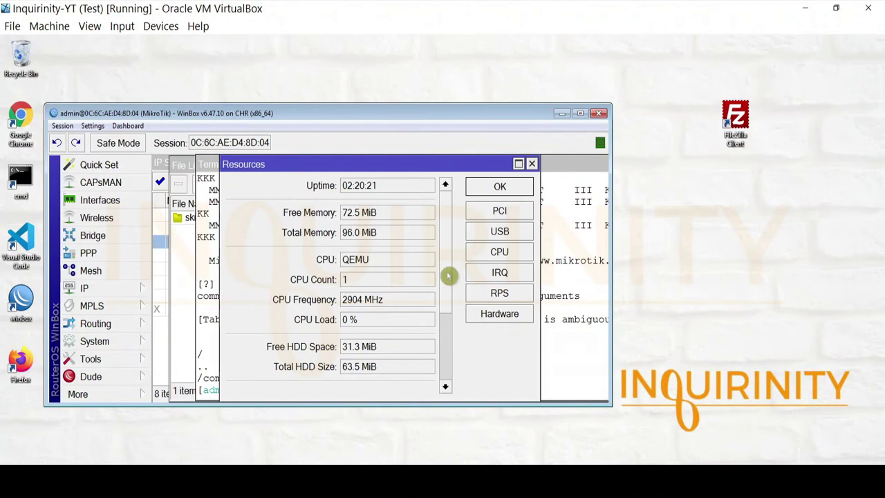
left_click_drag(450, 274, 450, 334)
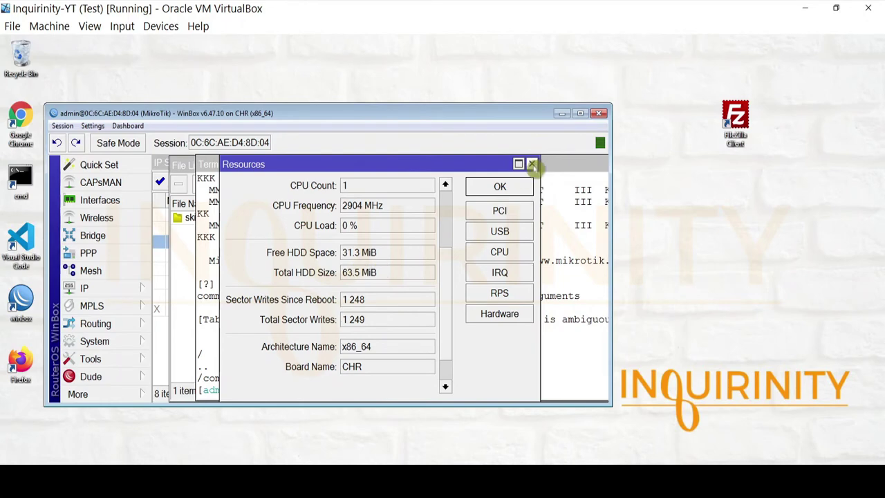
left_click(532, 166)
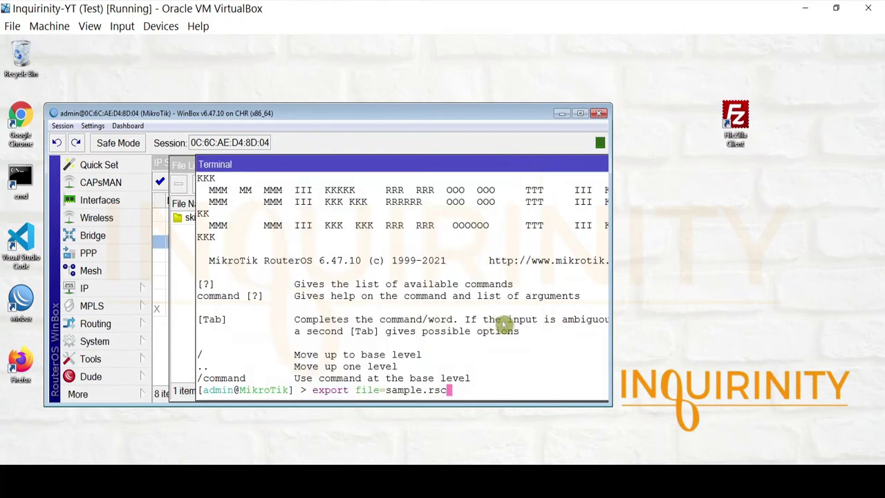
Step: Run the export and confirm sample.rsc (657 B) now appears in the File List
key("Return")
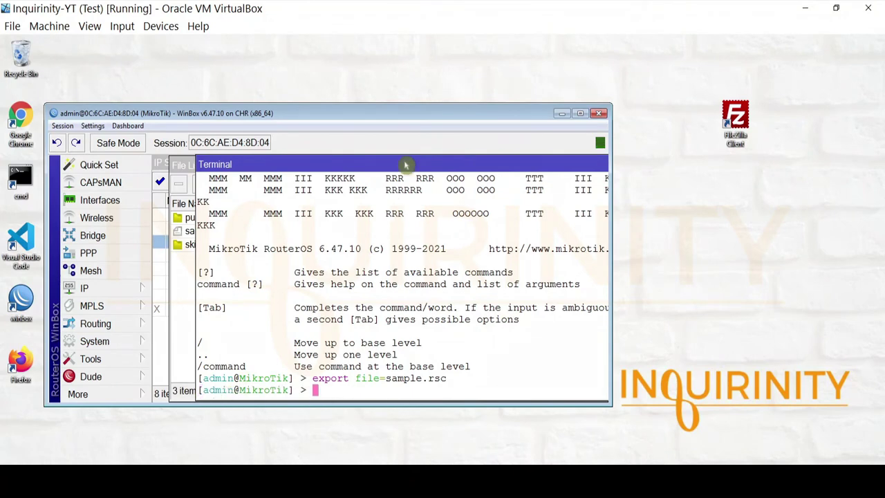
left_click_drag(405, 165, 367, 372)
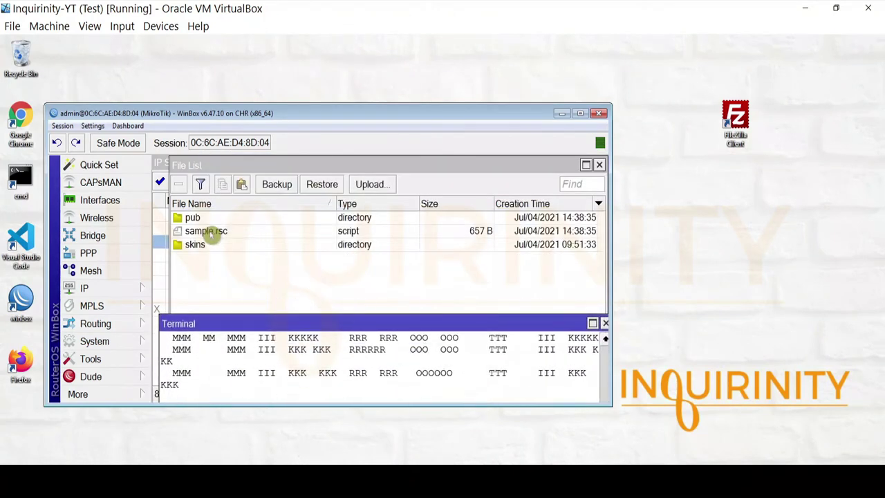
left_click(211, 232)
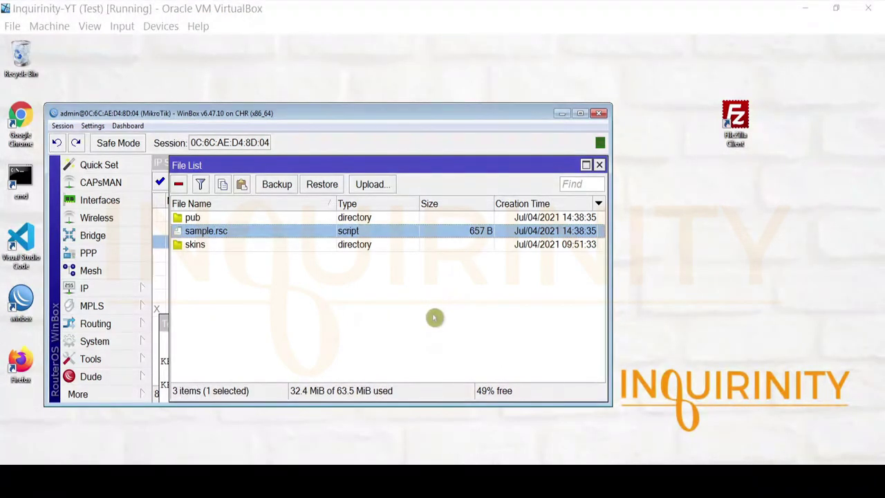
right_click(249, 236)
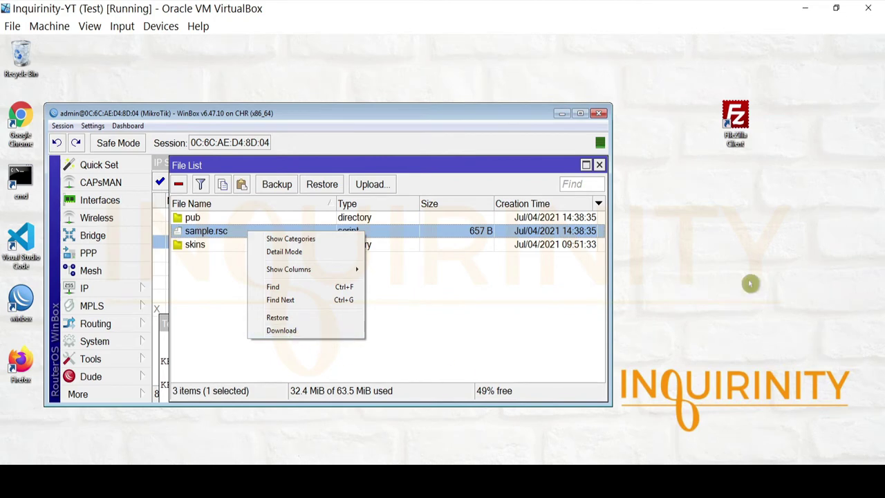
left_click(726, 212)
left_click(735, 121)
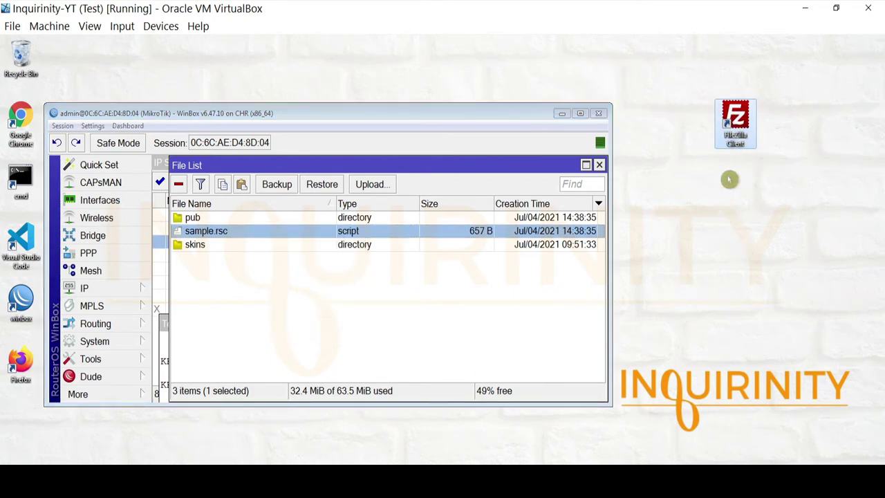
Step: Launch FileZilla and check its version information under Help > About
double_click(736, 129)
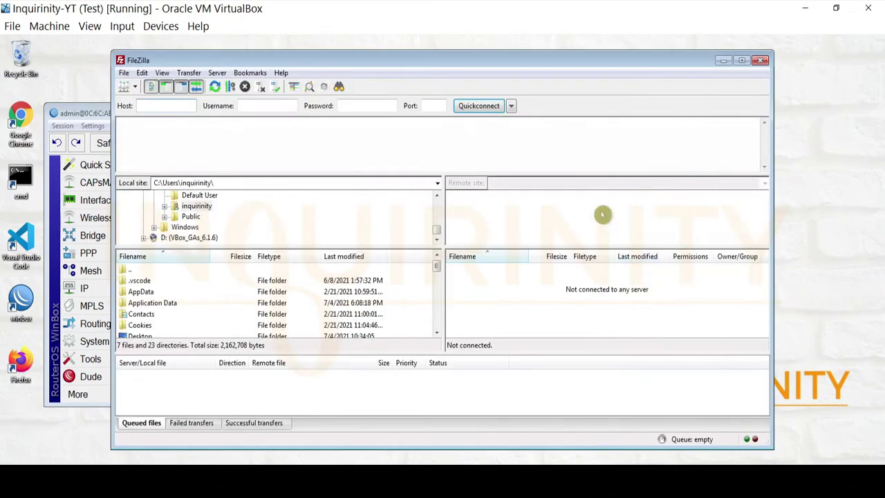
left_click_drag(408, 59, 442, 81)
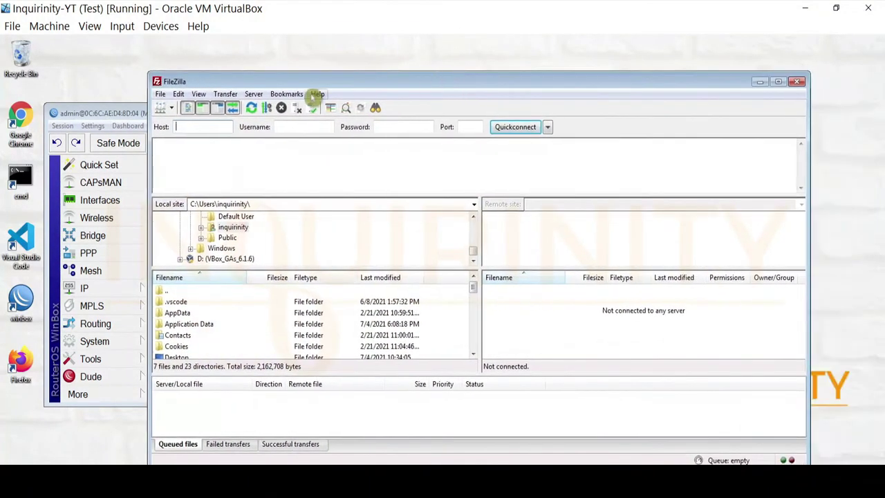
left_click(318, 94)
left_click(336, 169)
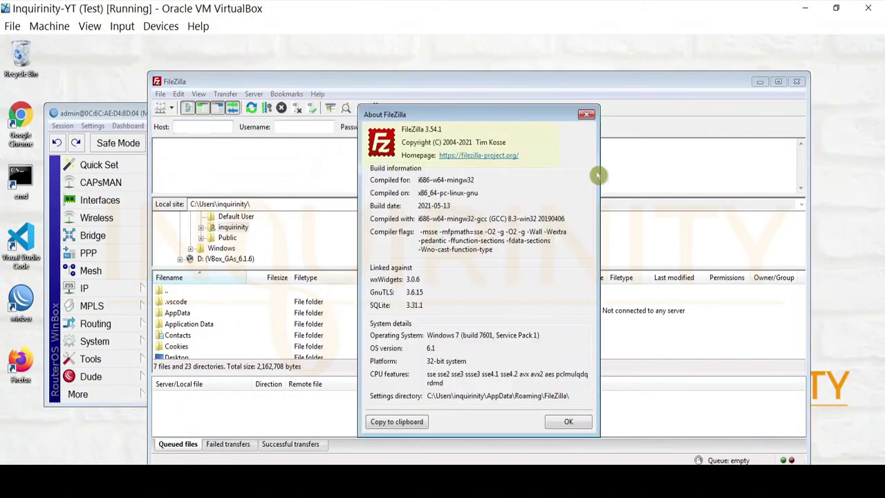
left_click(588, 117)
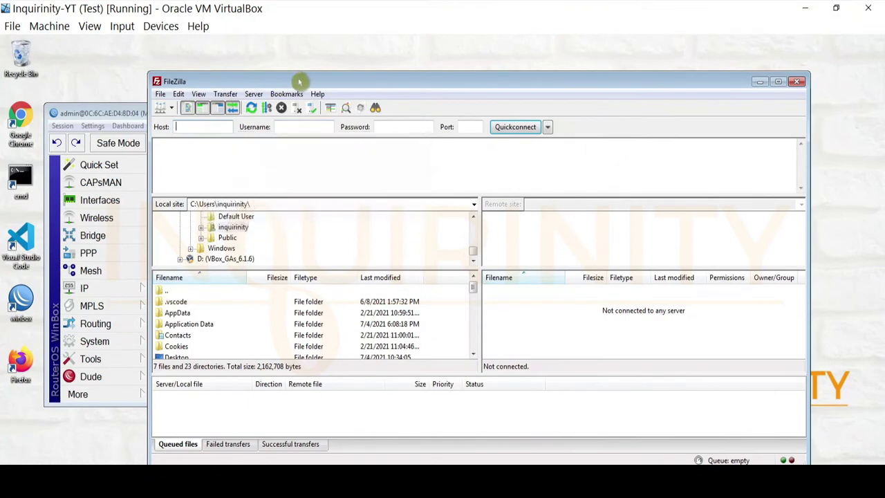
Step: Enter host 192.168.88.1 and the router's login user name in the connection fields
left_click_drag(300, 80, 381, 95)
left_click(297, 143)
type("192.168.88.1")
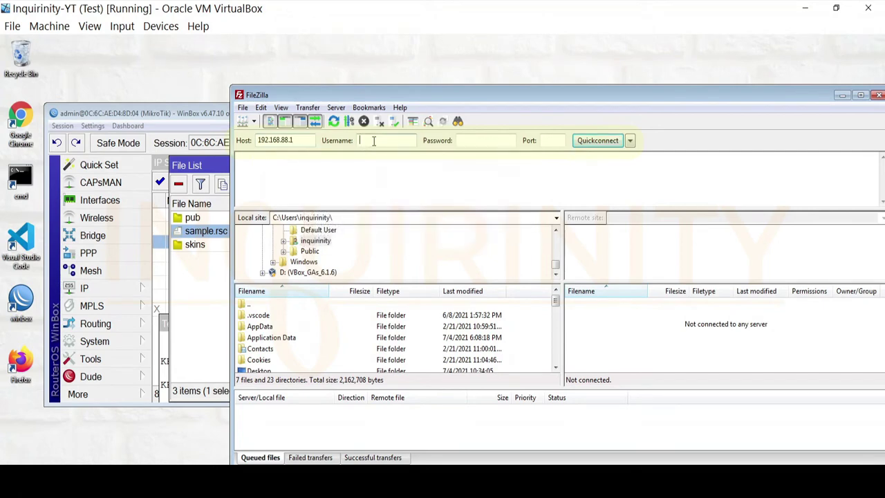
left_click_drag(493, 93, 454, 80)
left_click(515, 127)
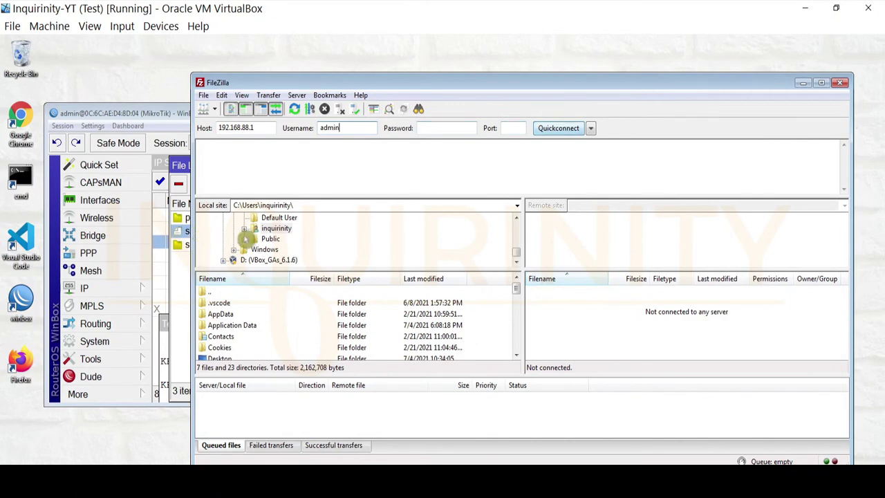
Step: Connect to the router over plain FTP, accepting the insecure-connection warning
left_click(564, 131)
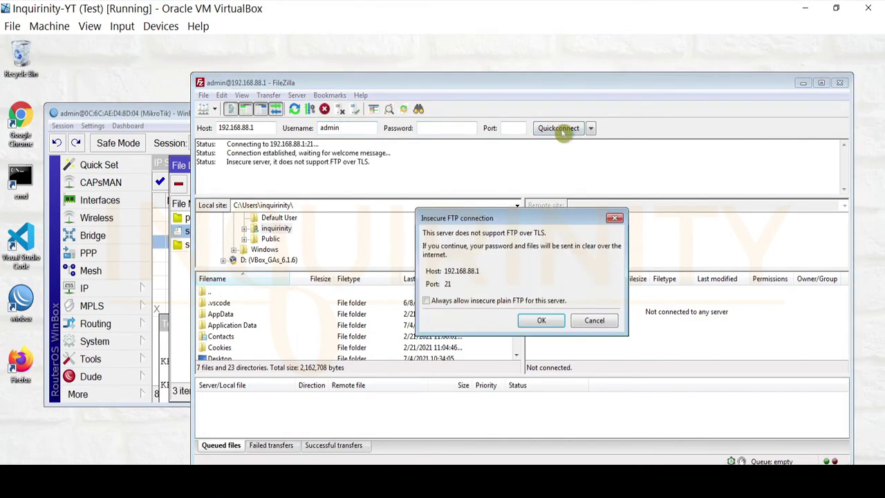
left_click(541, 322)
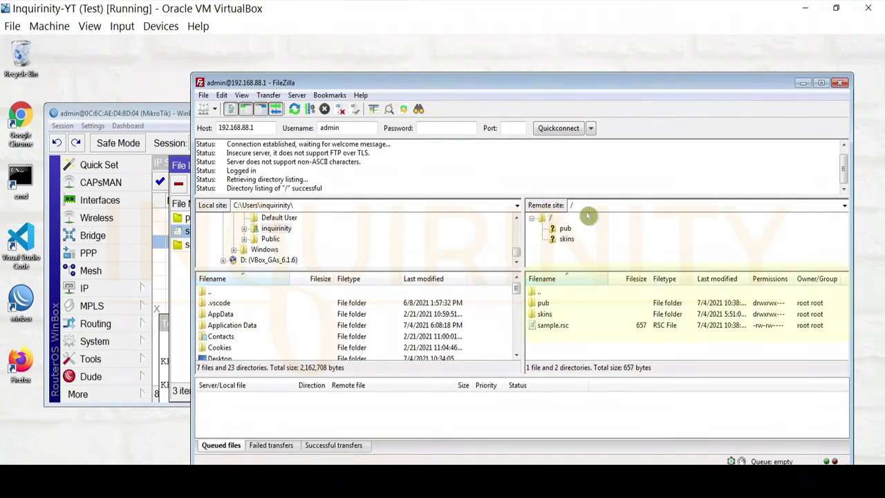
left_click(557, 329)
right_click(557, 329)
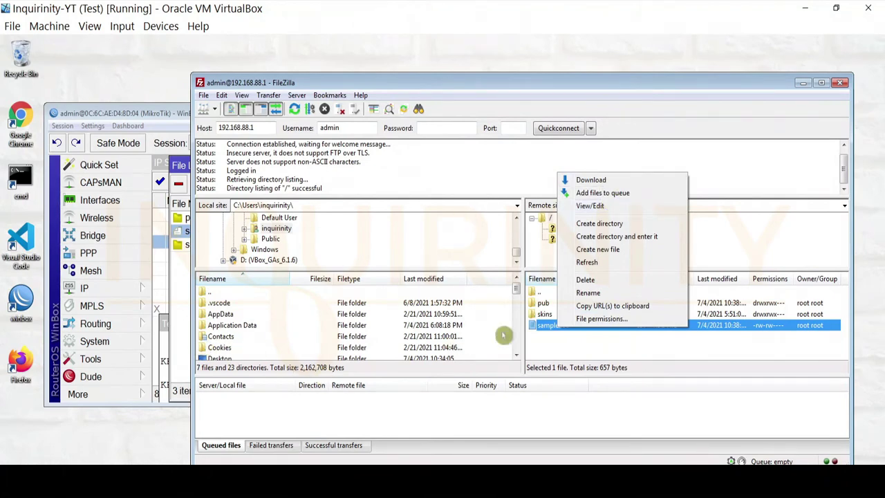
left_click(516, 293)
mouse_move(517, 296)
left_mouse_down()
mouse_move(517, 326)
mouse_move(517, 301)
left_mouse_up()
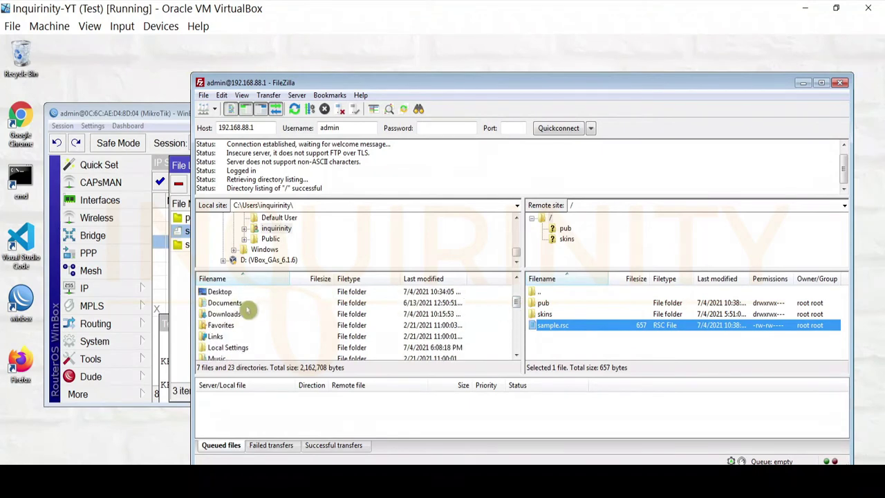
Step: Download sample.rsc from the router's root into the local Documents folder and select the copy
double_click(228, 302)
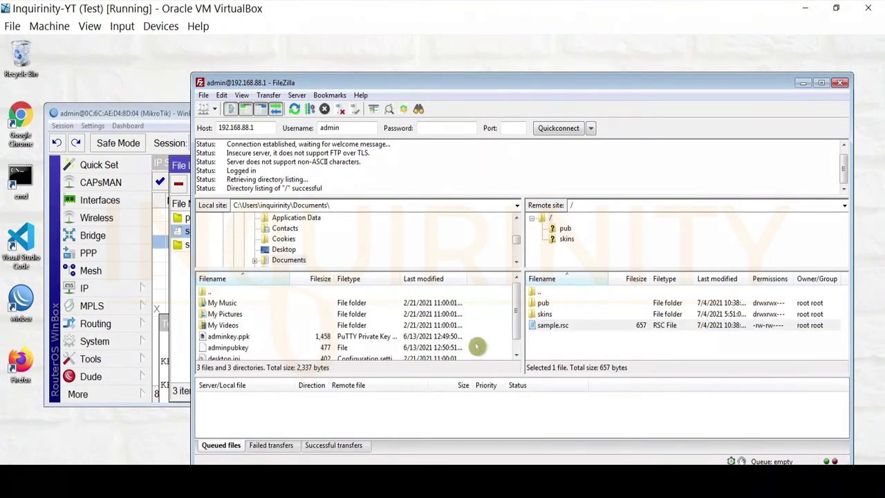
left_click_drag(517, 306, 523, 348)
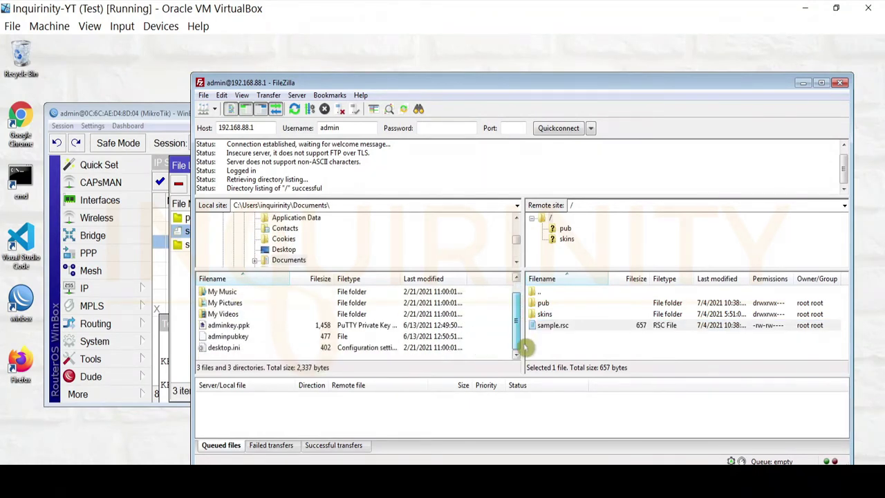
left_click(562, 329)
right_click(562, 329)
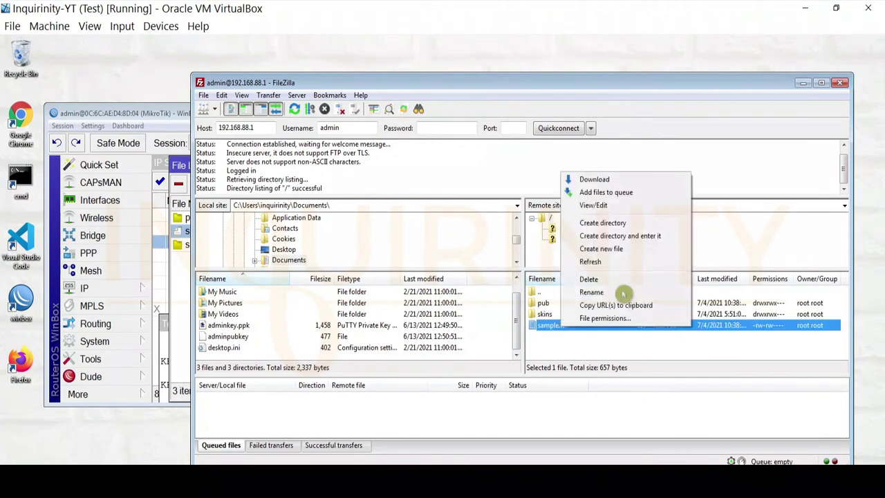
left_click(598, 178)
left_click_drag(518, 316, 529, 350)
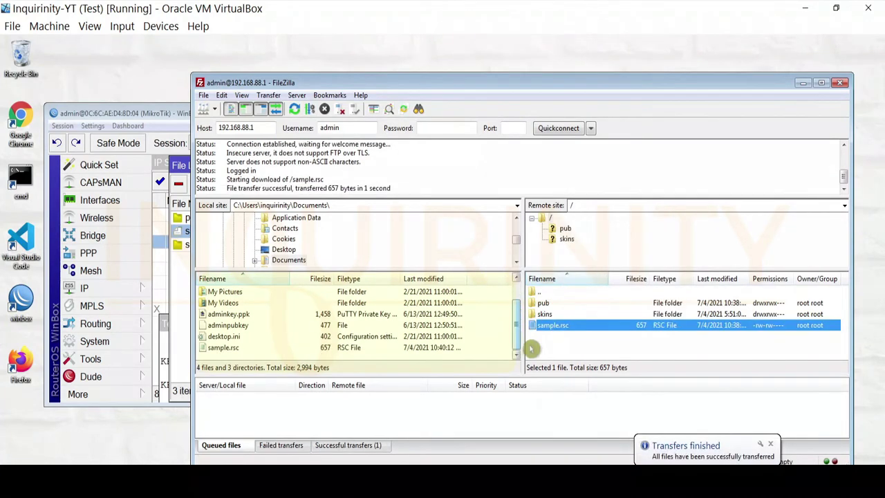
left_click(232, 348)
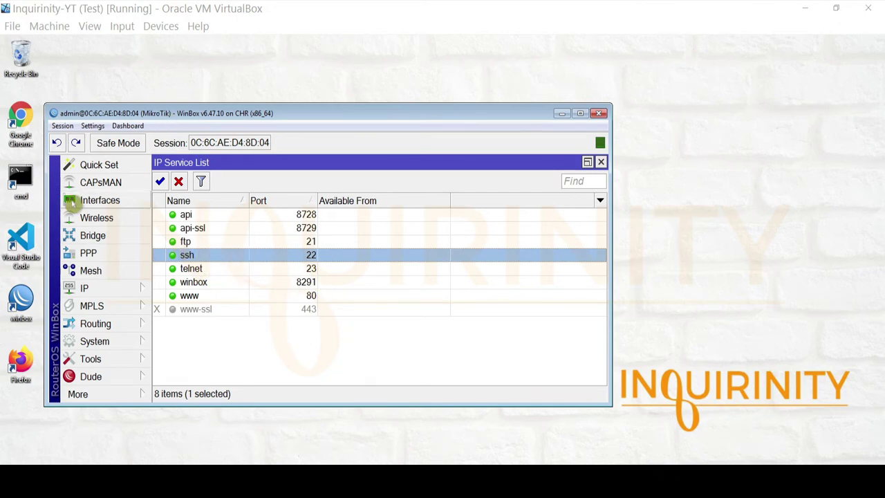
Step: Open a router terminal from More > New Terminal, close it, and reopen the More list
left_click(124, 397)
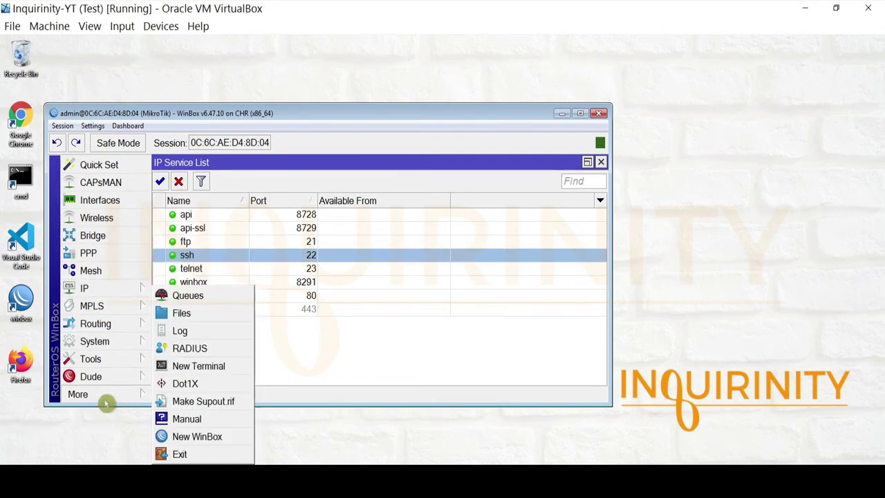
left_click(211, 366)
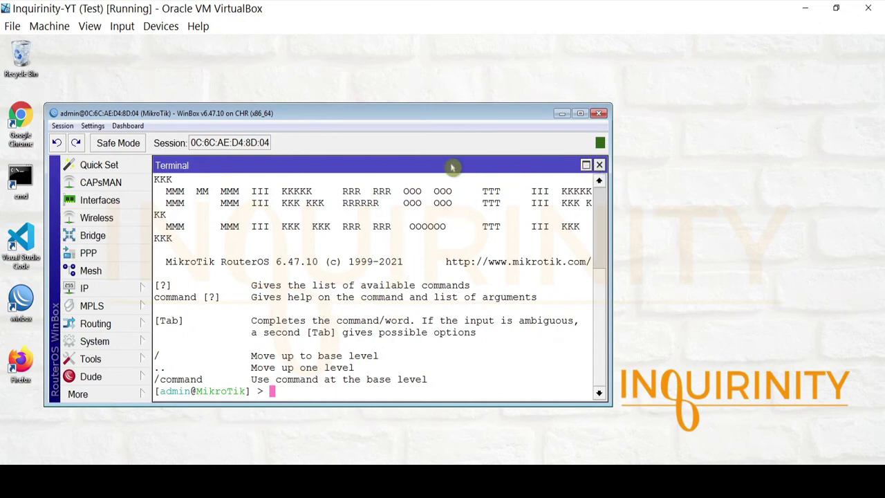
left_click(599, 165)
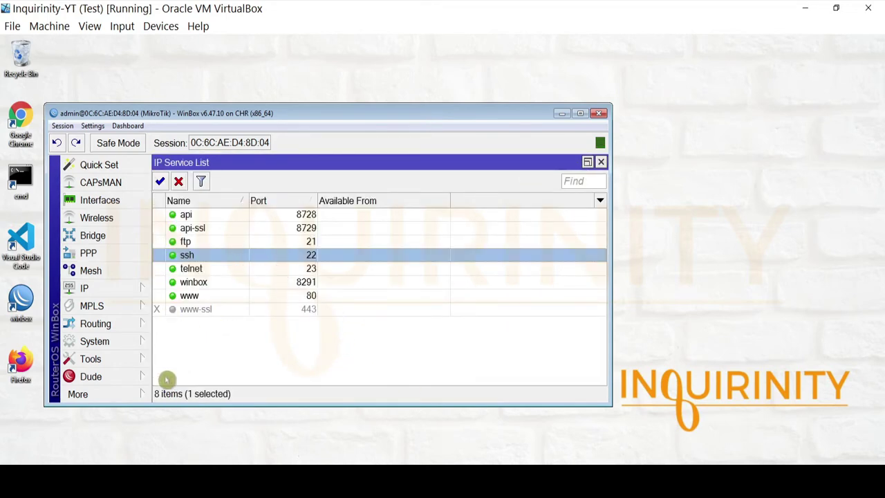
left_click(103, 395)
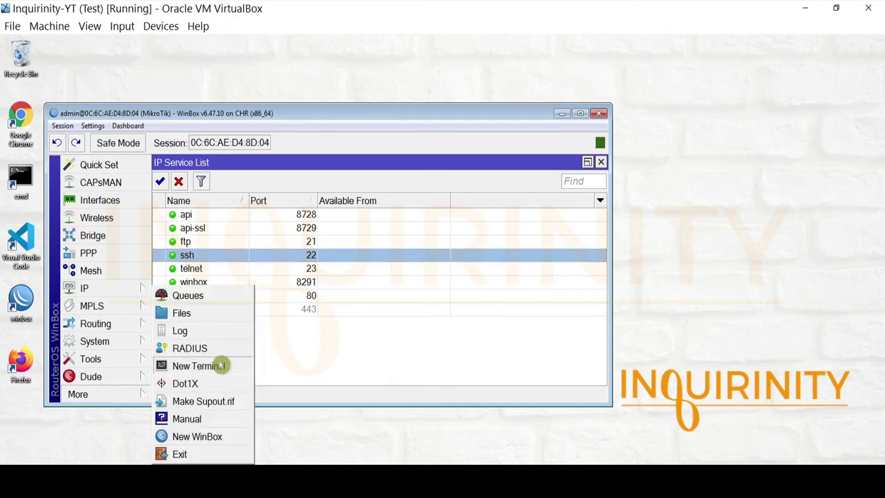
Step: Launch PuTTY and check its About version information
left_click(223, 372)
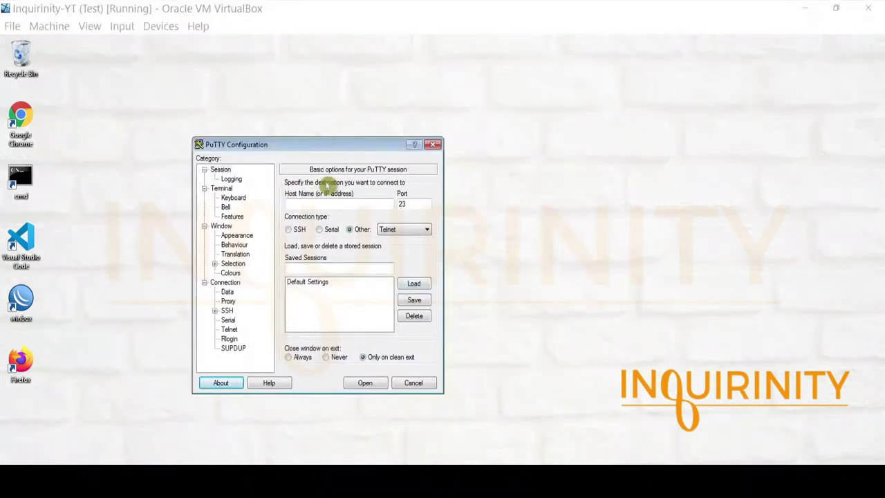
left_click_drag(337, 146, 357, 145)
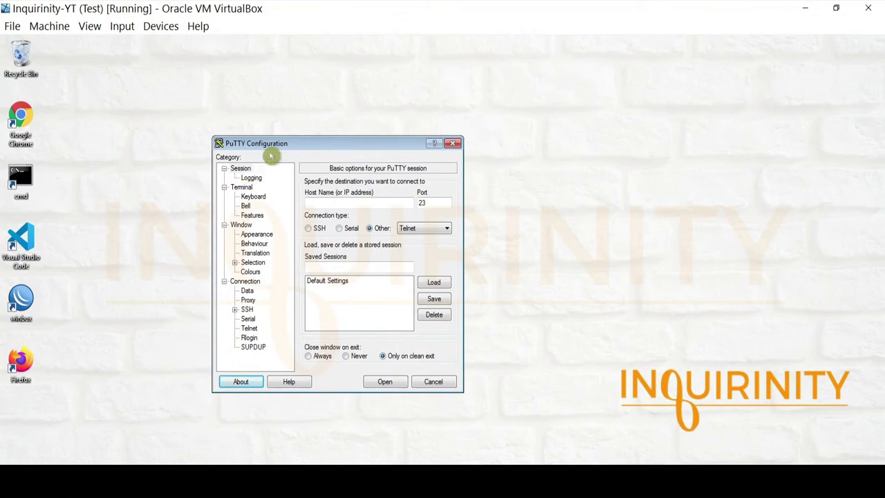
left_click(242, 385)
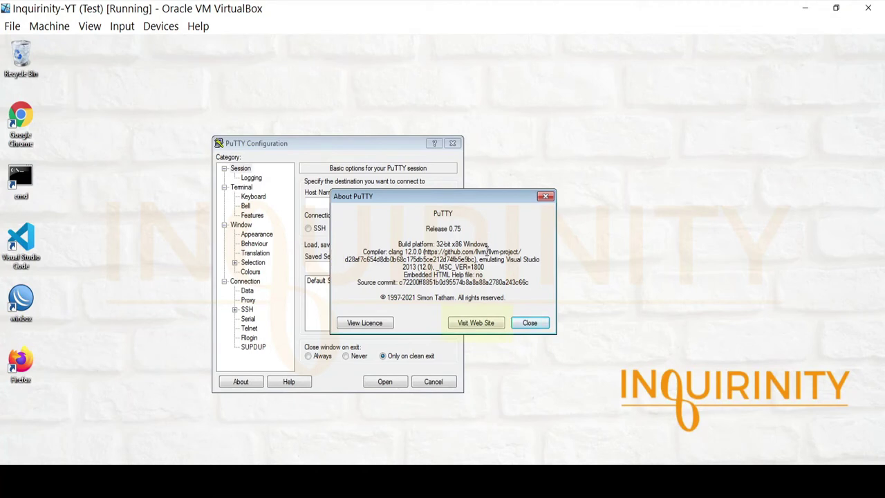
left_click(546, 196)
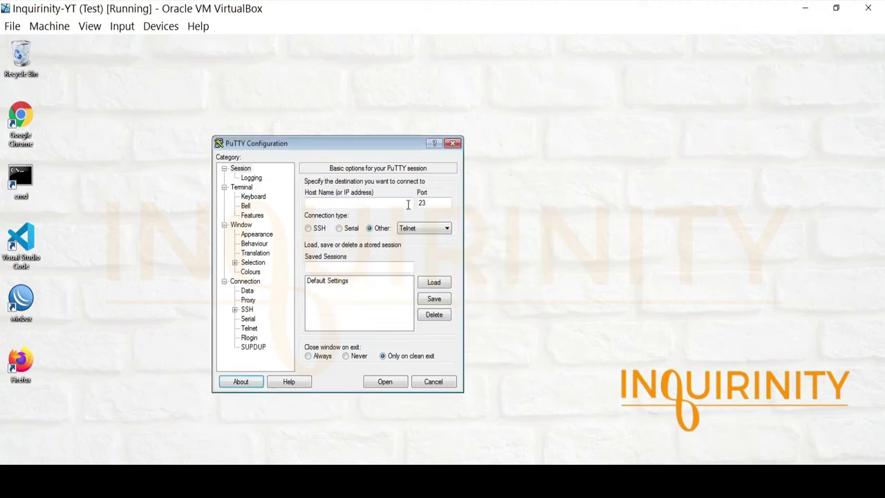
Step: Set PuTTY to connect to 192.168.88.1 over Telnet on port 23
left_click(336, 202)
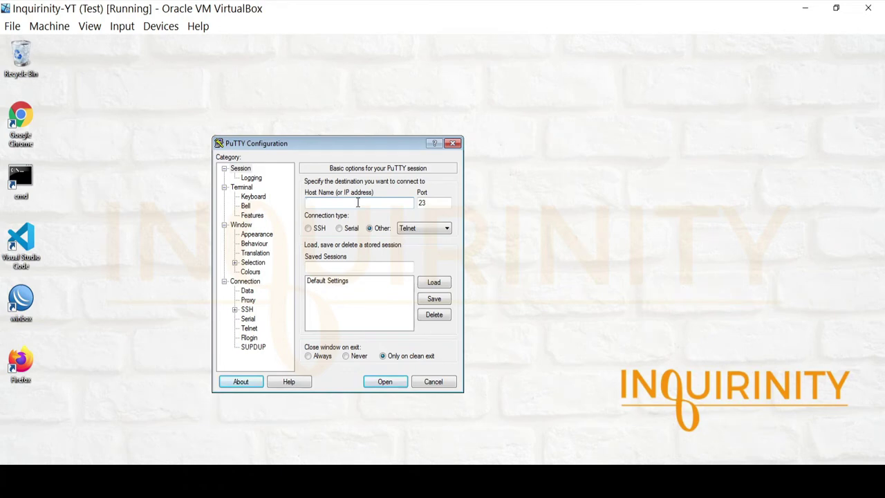
type("192.168.88.1")
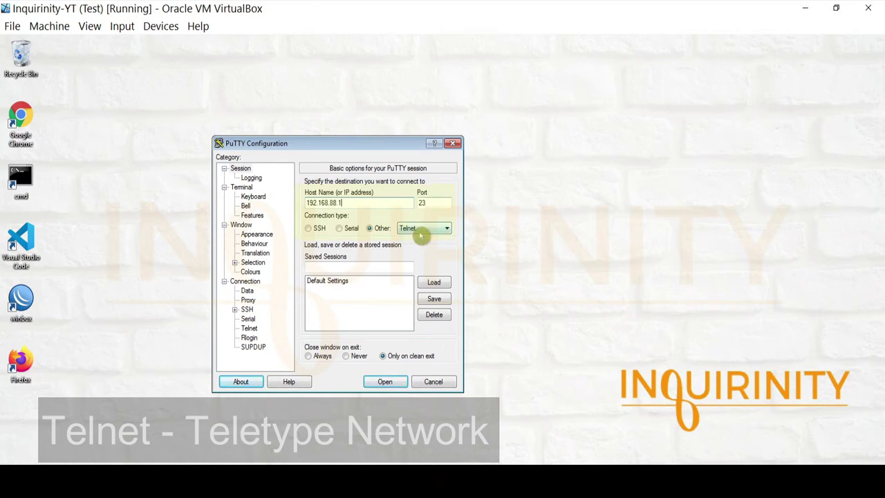
left_click(309, 229)
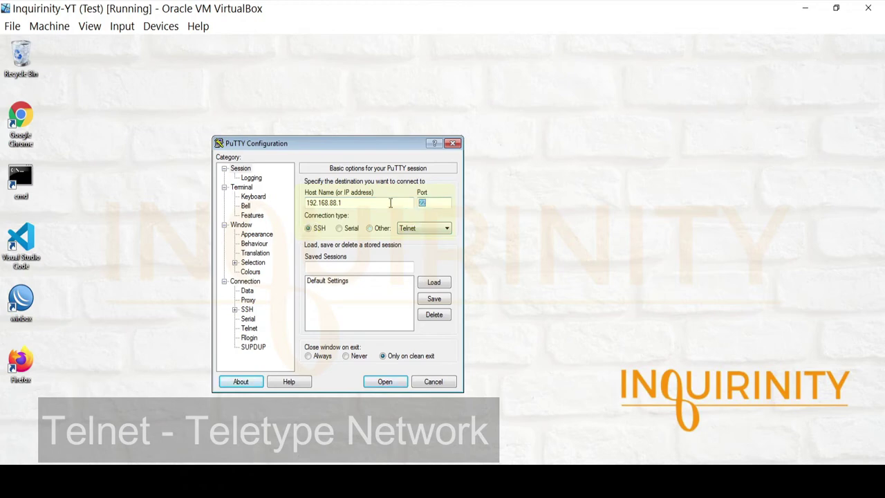
left_click(370, 228)
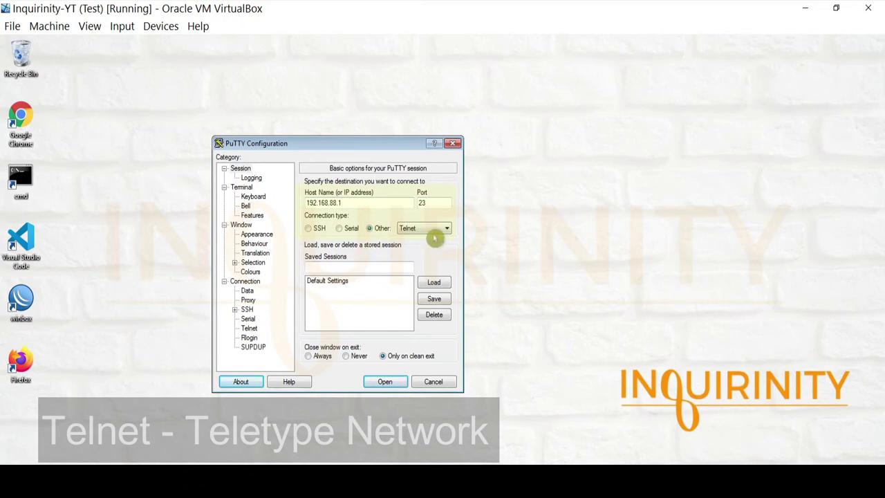
Step: Log into the router over Telnet as admin with an empty password and run /ip address print
left_click(387, 380)
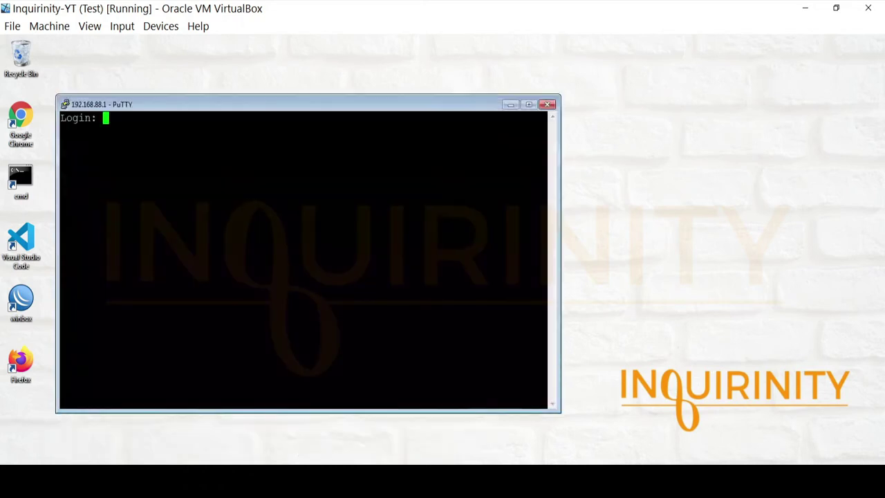
type("admin")
key("Return")
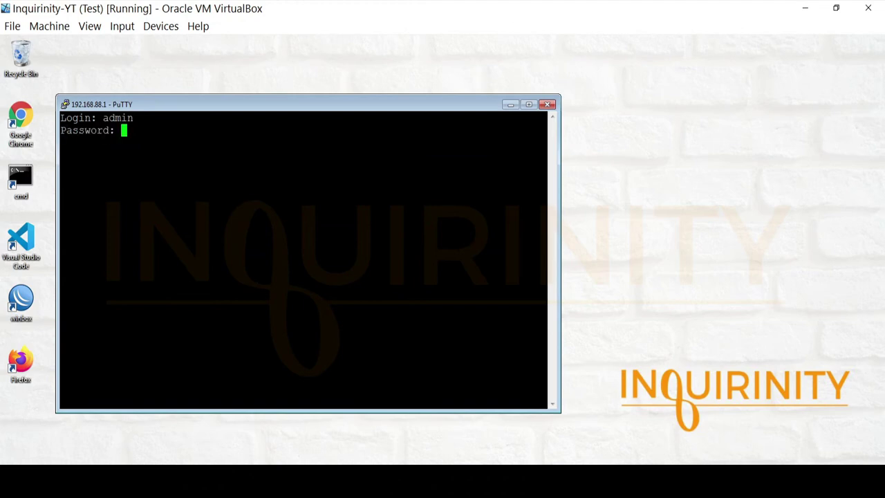
key("Return")
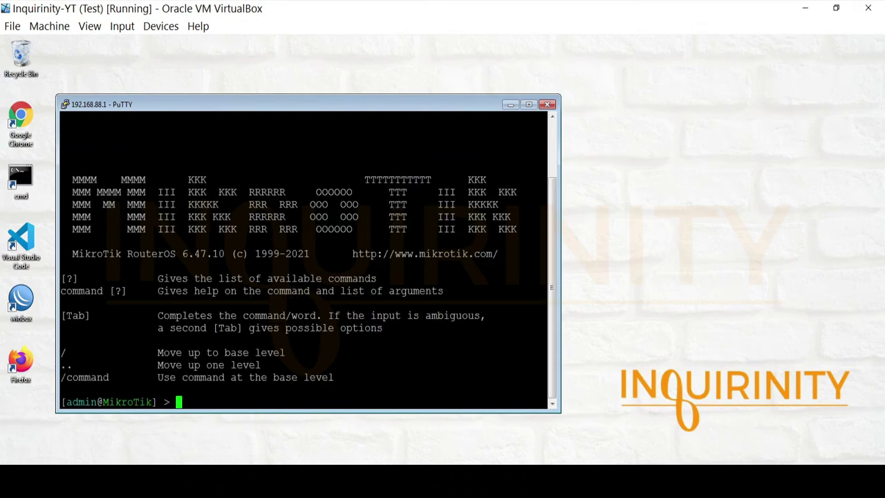
type("/ip address")
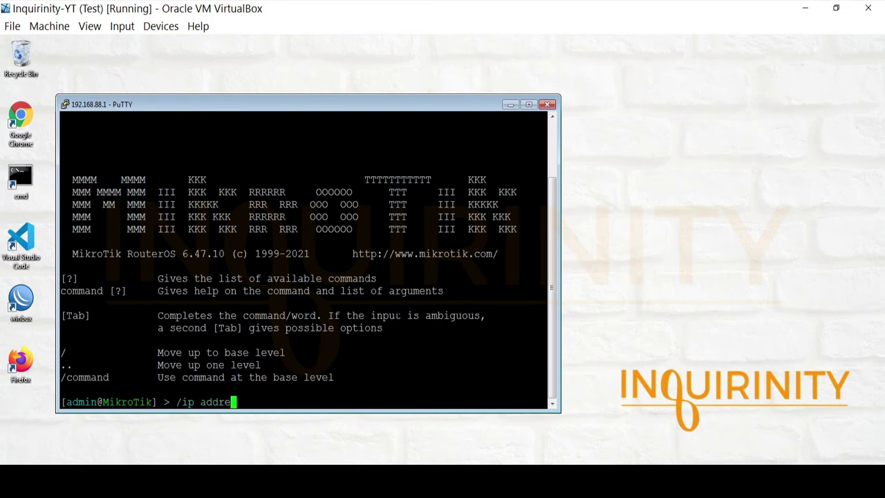
type(" print")
key("Return")
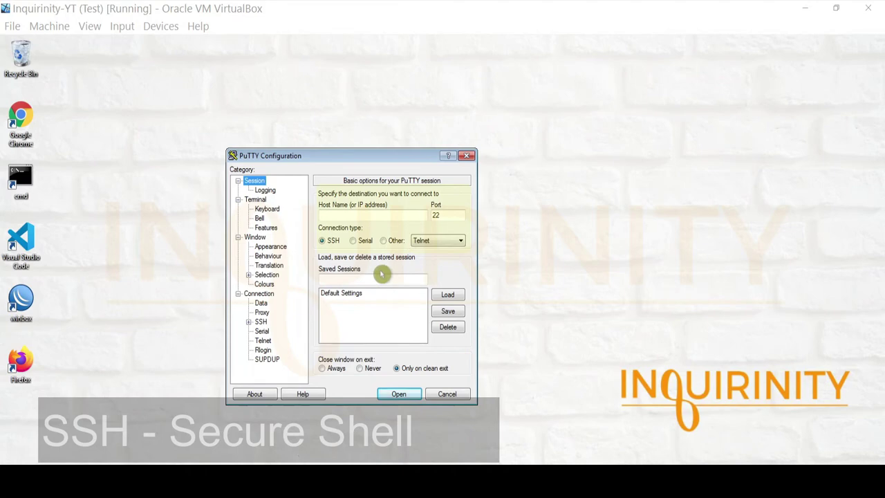
Step: Open an SSH session to 192.168.88.1 on port 22, accept the host key, and log in as admin
left_click(371, 216)
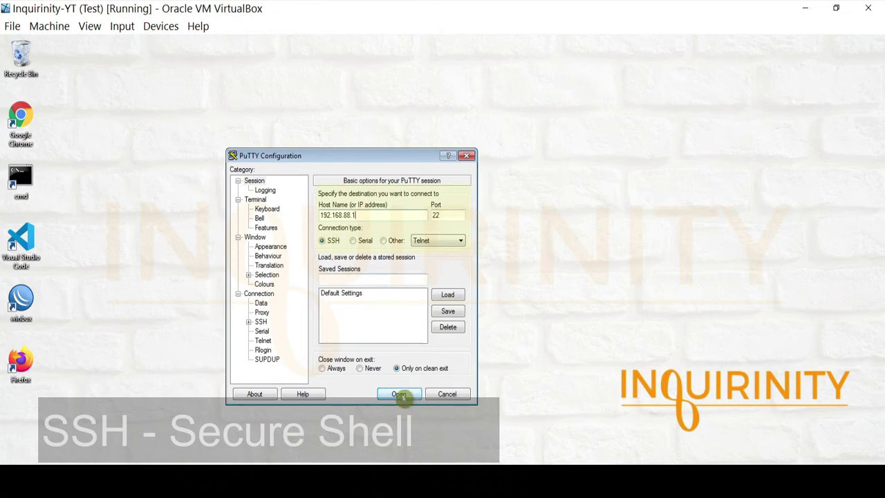
left_click(399, 394)
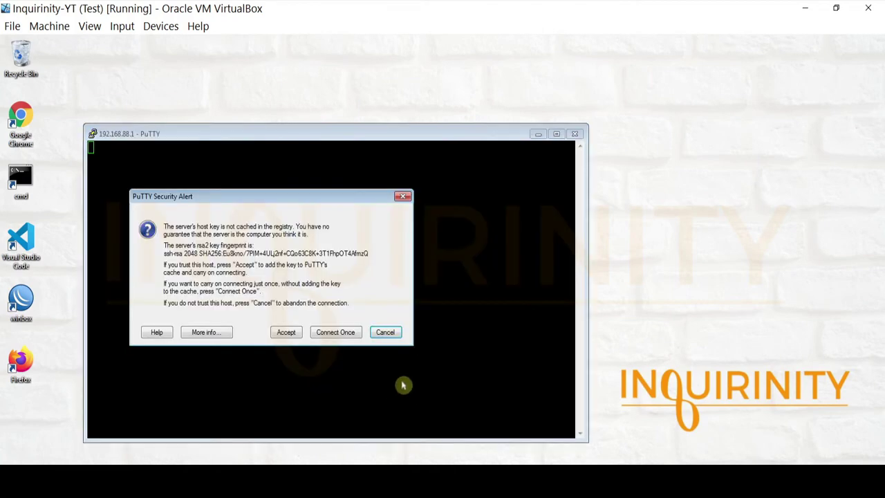
left_click_drag(243, 200, 300, 201)
left_click(216, 258)
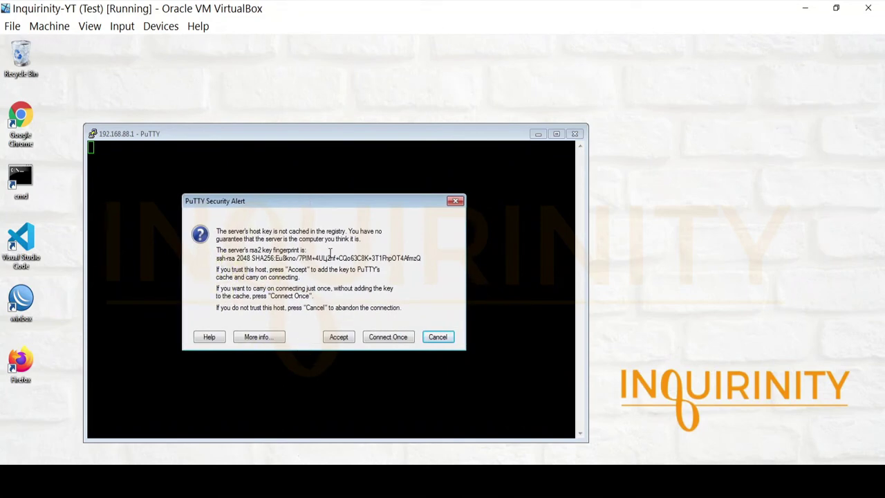
left_click(342, 338)
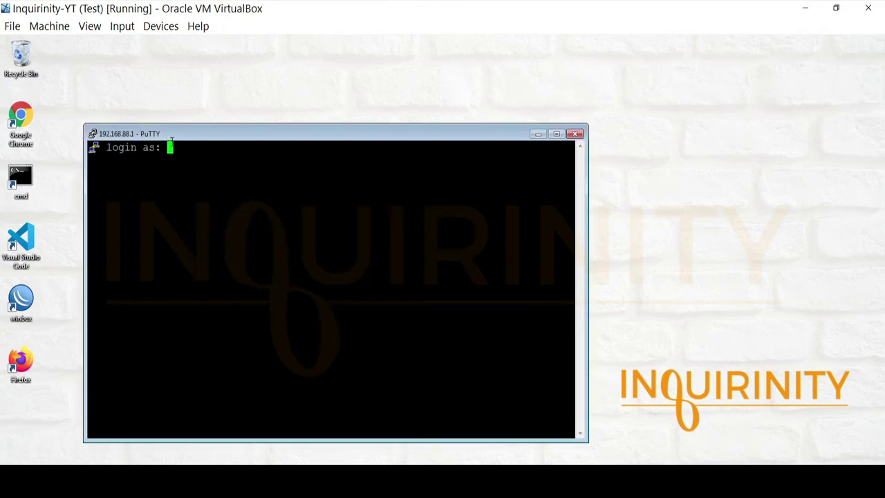
type("admin")
key("Return")
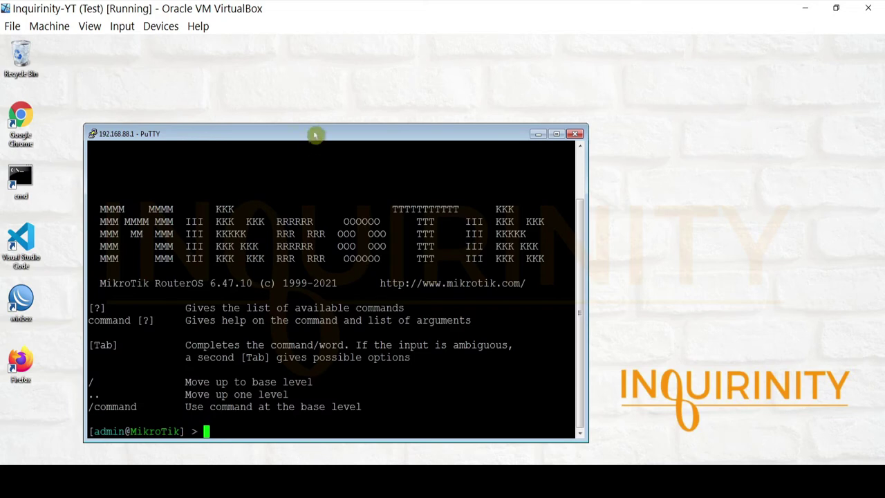
Step: Add 192.168.1.1/24 on ether4 with /ip address add, printing the address list before and after
left_click_drag(316, 135, 332, 103)
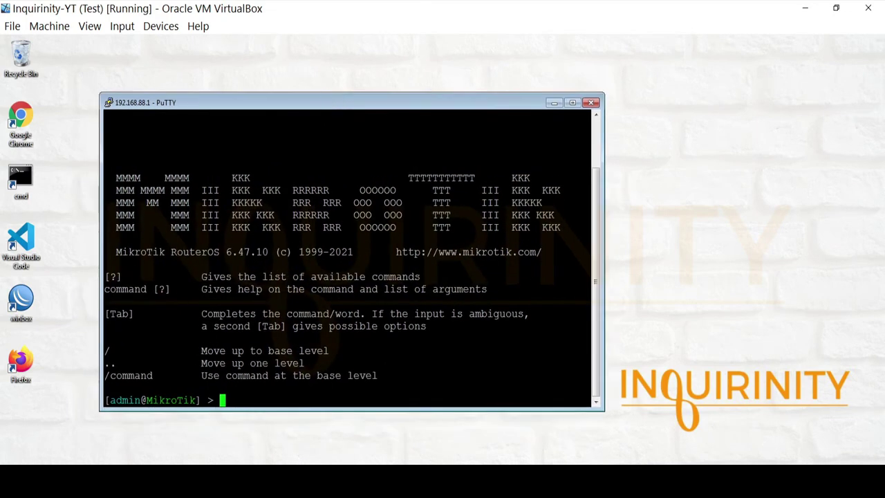
type("/ip address print")
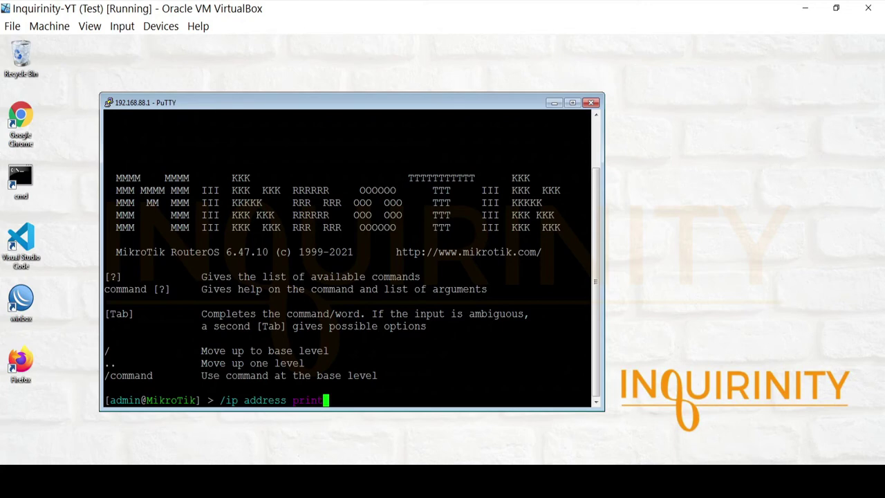
key("Return")
type("/ip address add ")
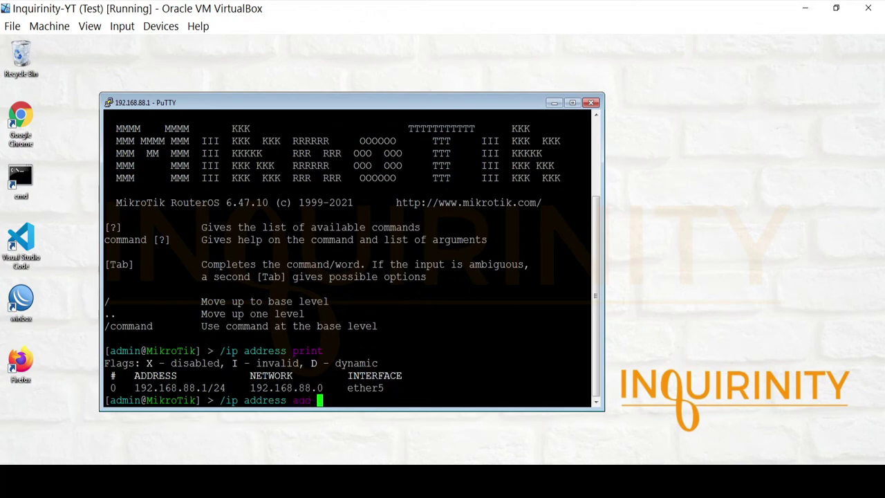
type("address=192.16")
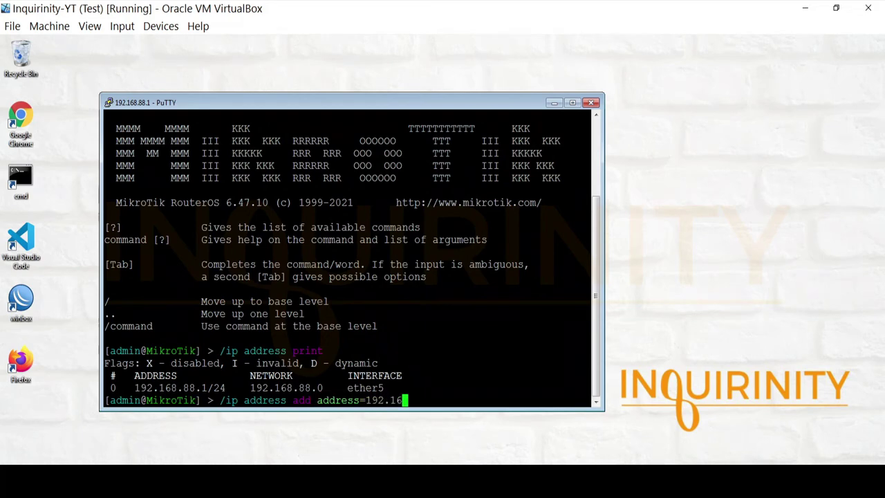
type("8.1.1/24 interface=")
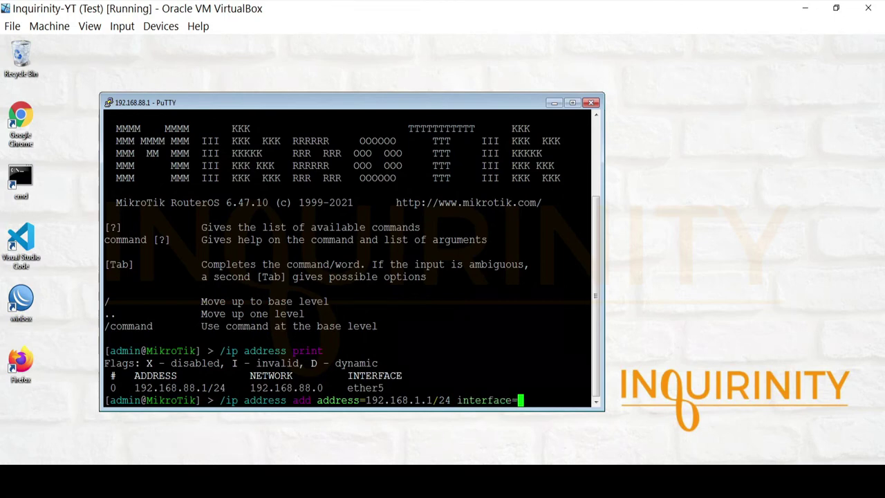
type("ether4 disabled=no")
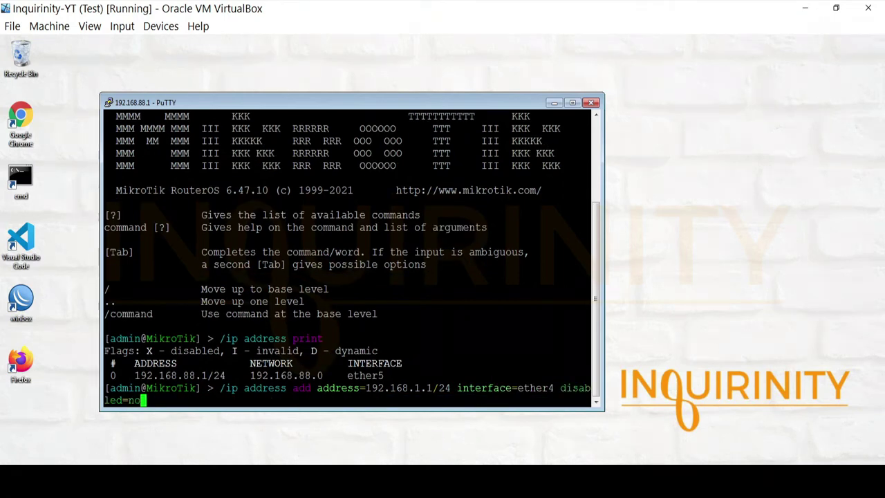
key("Return")
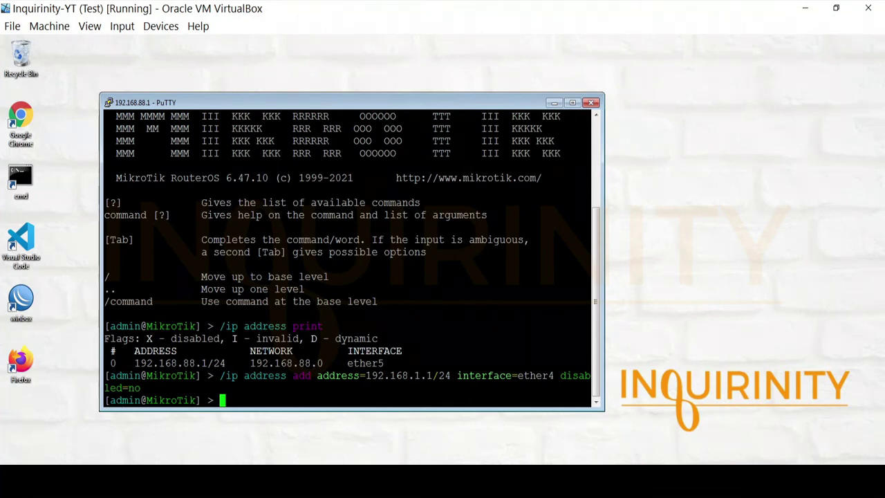
type("/ip address pr")
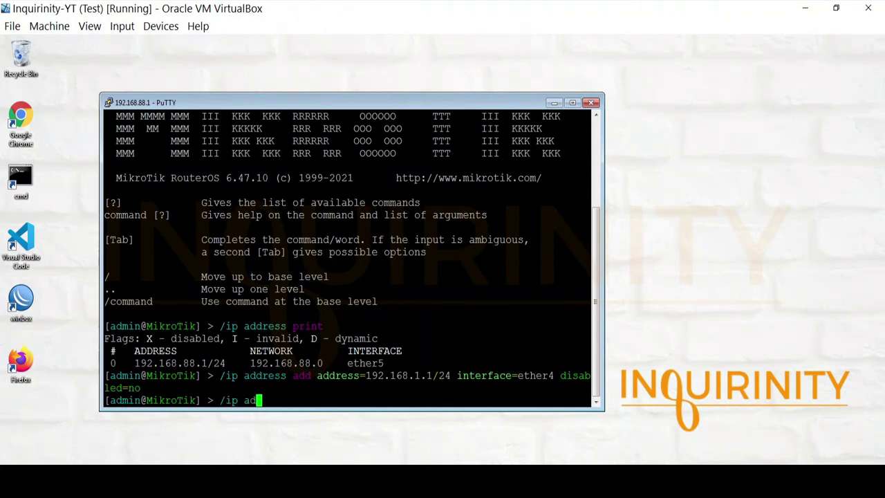
type("int")
key("Return")
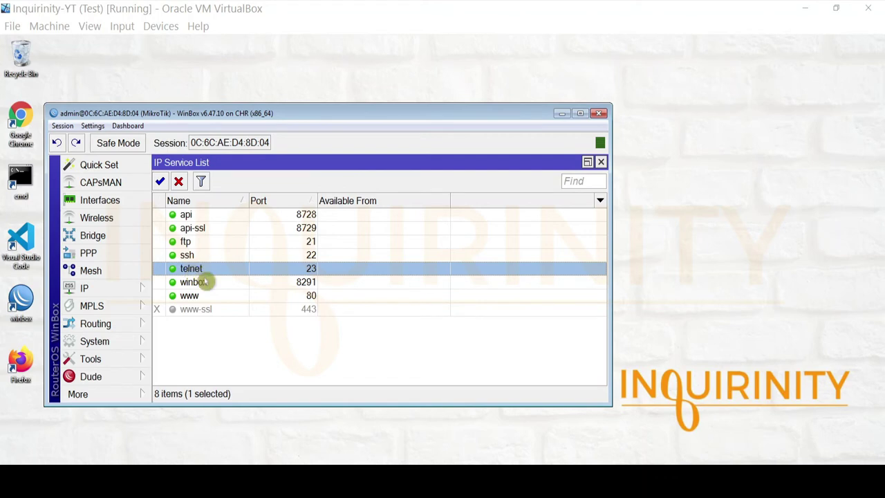
left_click(211, 257)
left_click(212, 273)
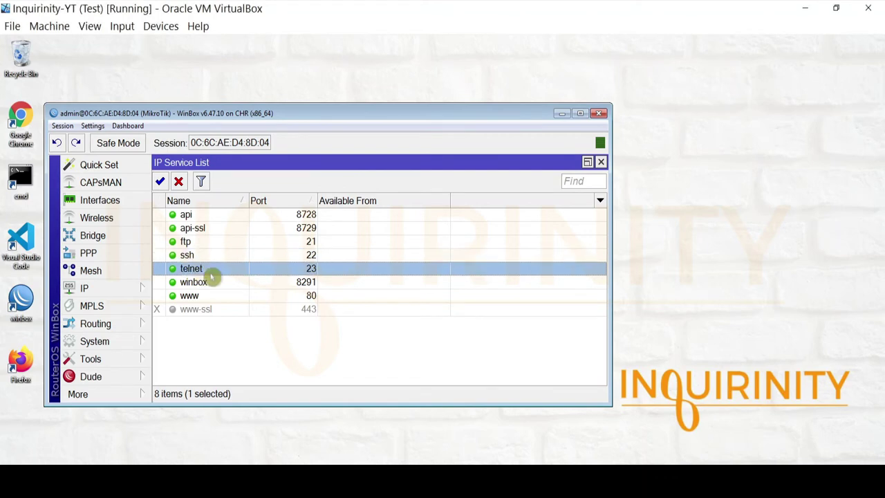
left_click(216, 257)
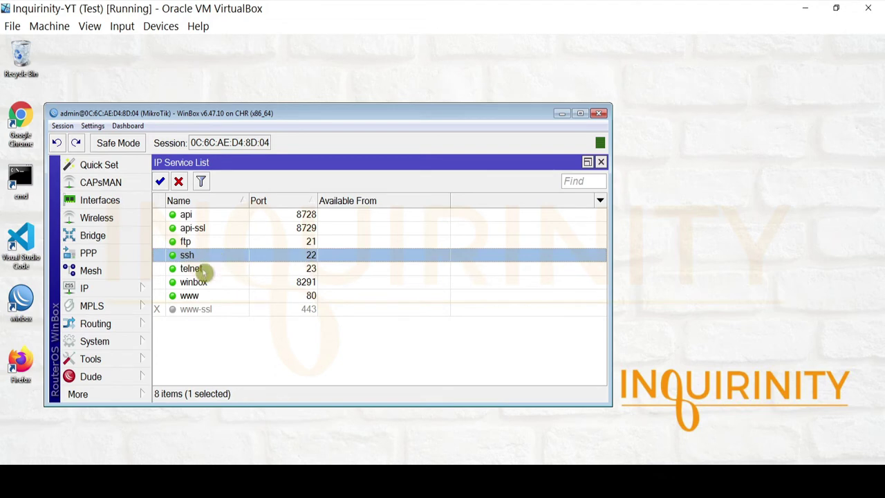
left_click(202, 272)
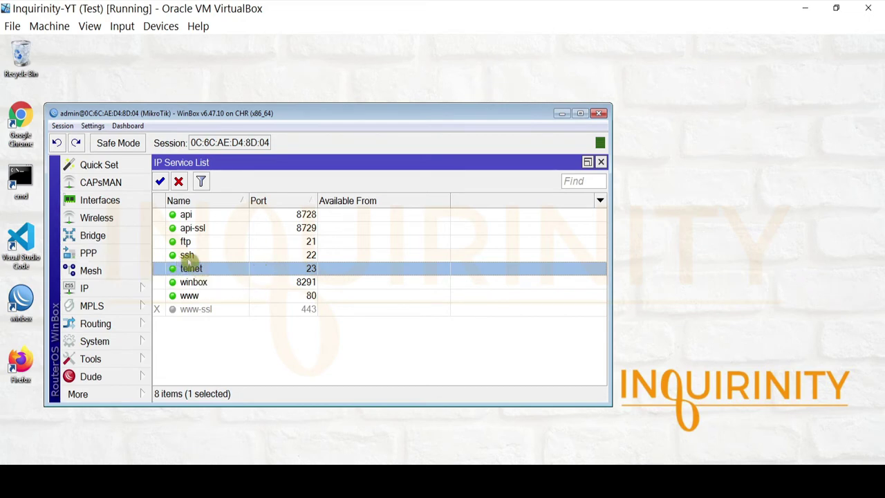
left_click(195, 256)
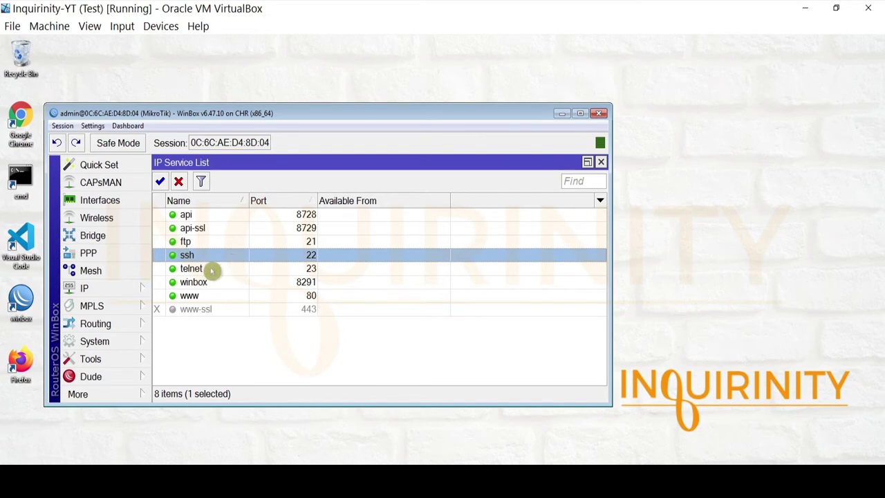
left_click(212, 271)
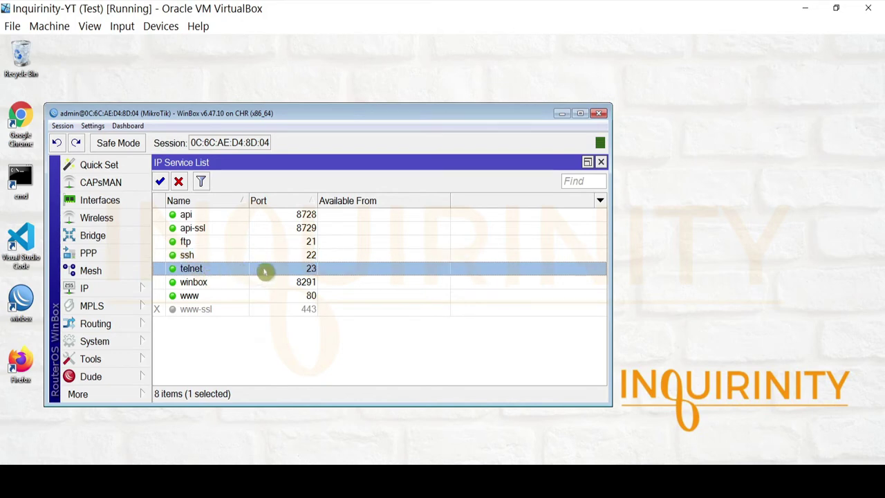
left_click(222, 256)
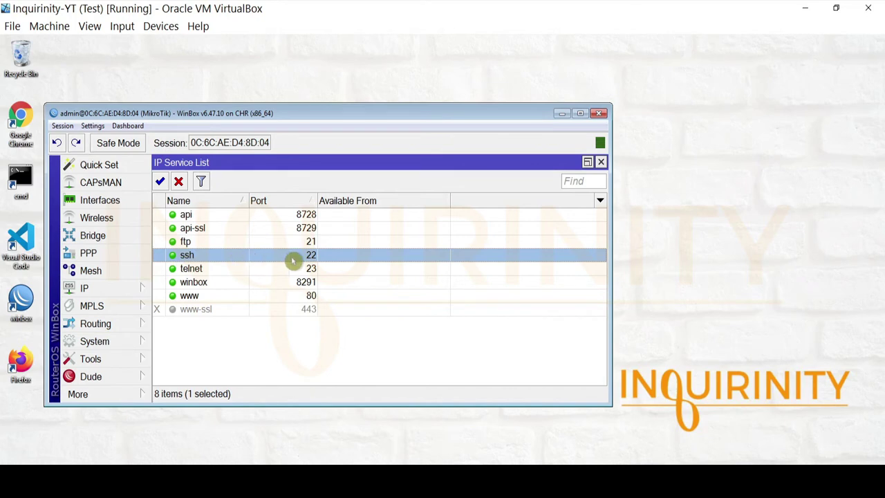
left_click(298, 283)
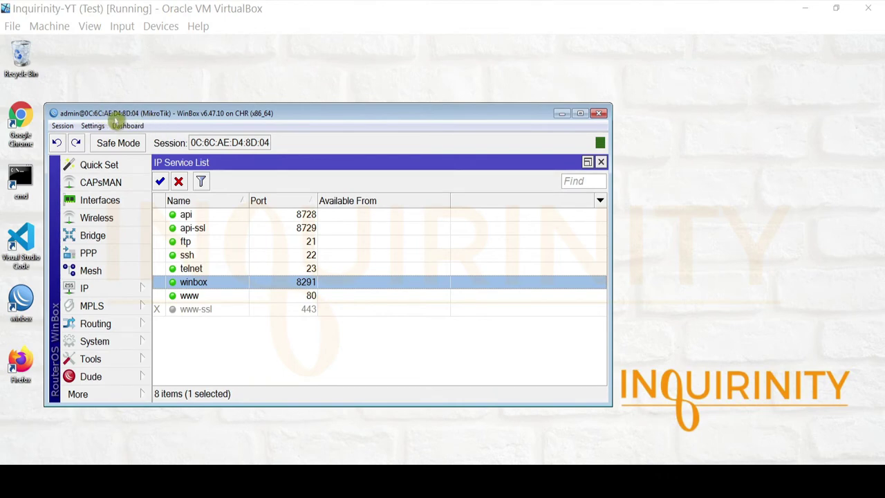
Step: Open a New WinBox login window and pick the discovered router 192.168.88.1
left_click(108, 399)
left_click(129, 375)
left_click(138, 400)
left_click(187, 435)
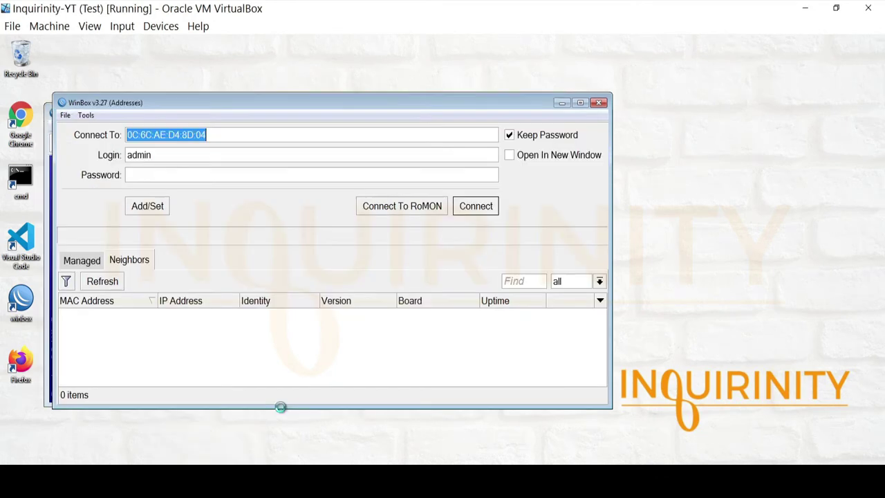
left_click_drag(316, 102, 538, 116)
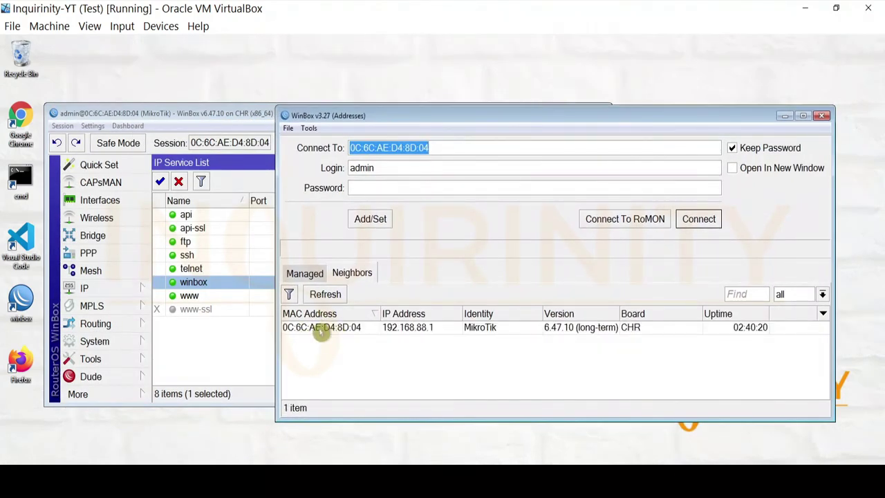
left_click(420, 329)
left_click(421, 329)
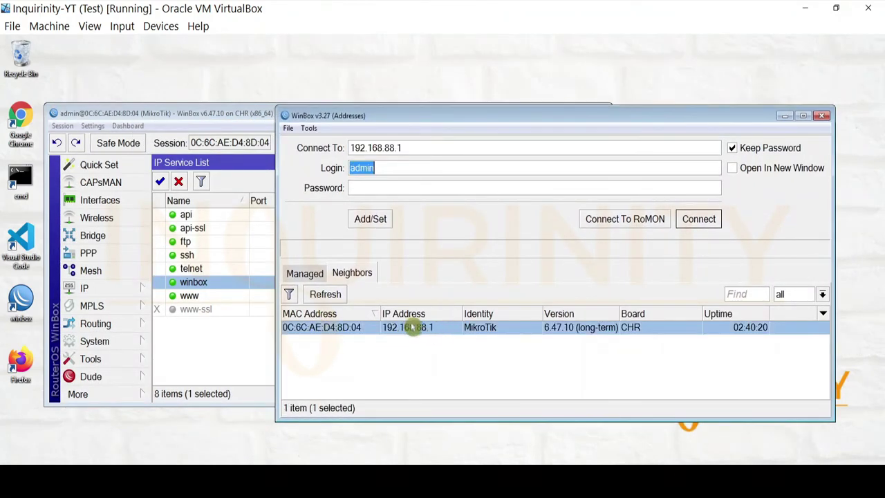
Step: Connect the second WinBox session to 192.168.88.1, positioning it beside the service list
left_click_drag(438, 115, 394, 154)
left_click_drag(370, 151, 571, 224)
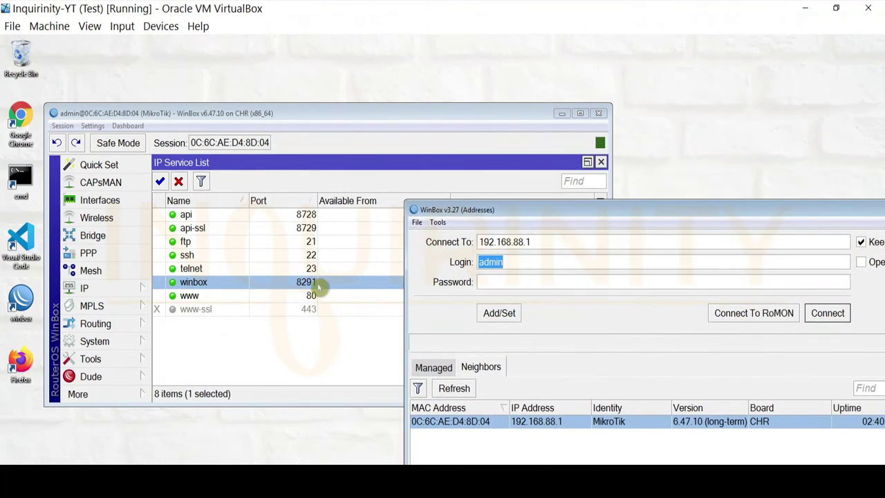
left_click_drag(514, 209, 301, 141)
left_click_drag(488, 151, 665, 161)
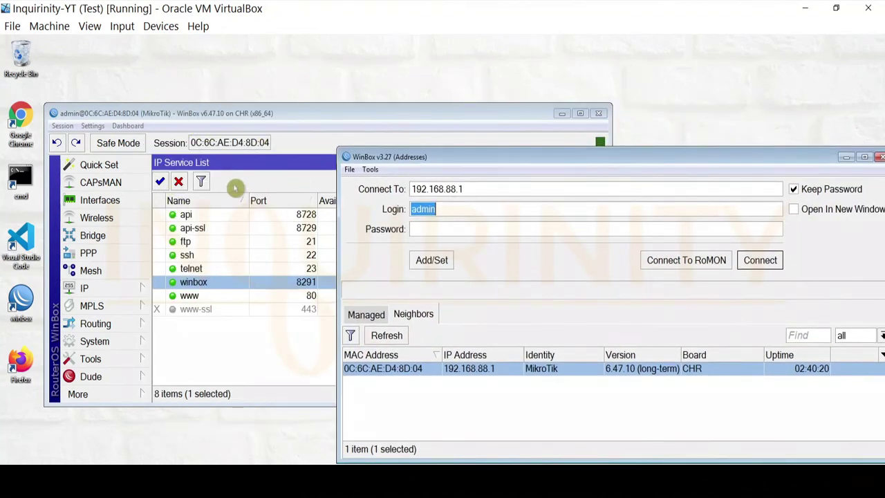
left_click_drag(495, 161, 520, 266)
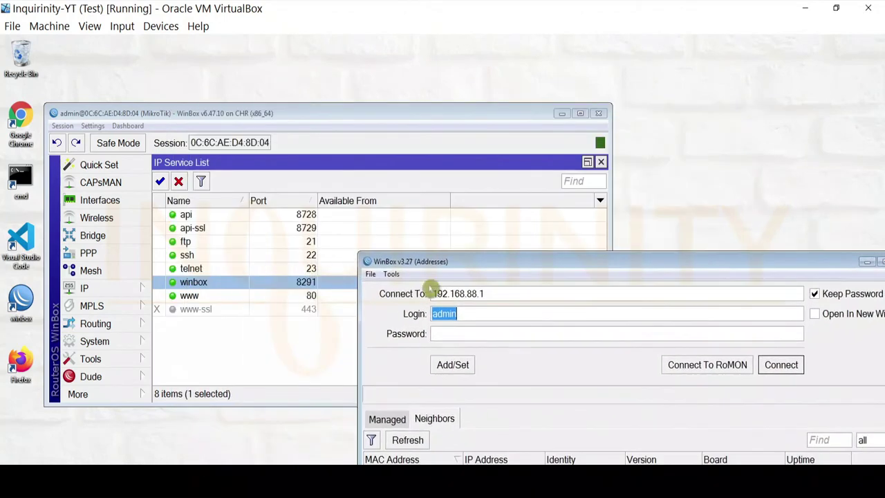
left_click_drag(451, 270, 256, 117)
left_click(567, 217)
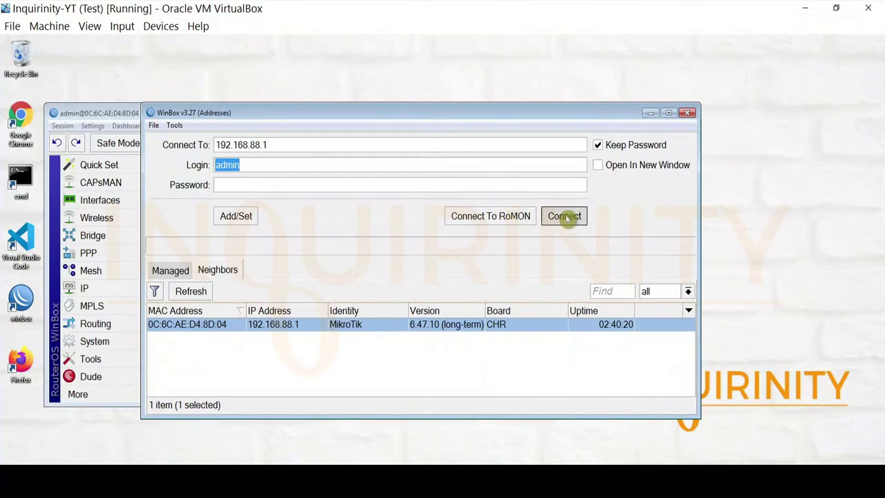
left_click_drag(341, 64, 619, 96)
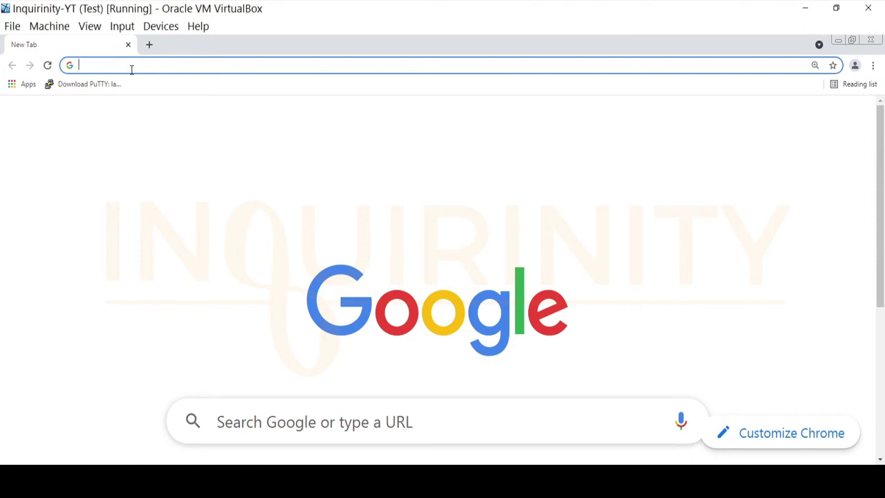
Step: Load 192.168.88.1 in Chrome and switch to the full WebFig configuration view
type("192.168.88.1")
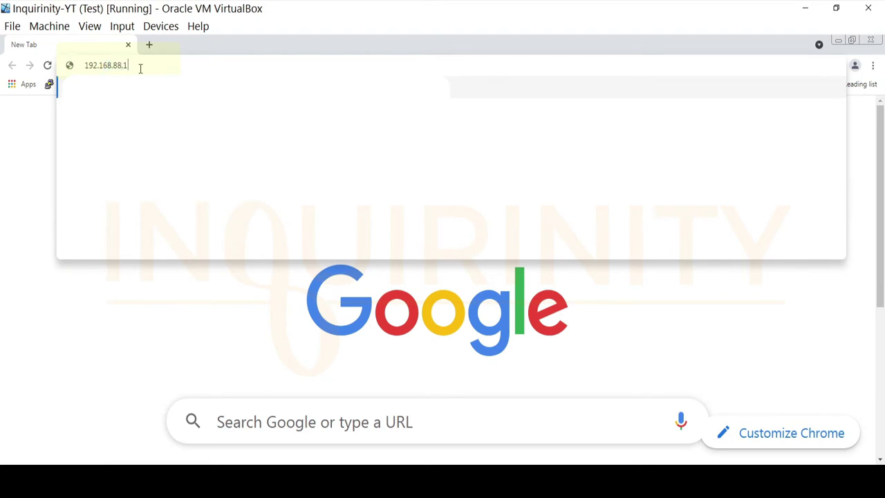
key("Return")
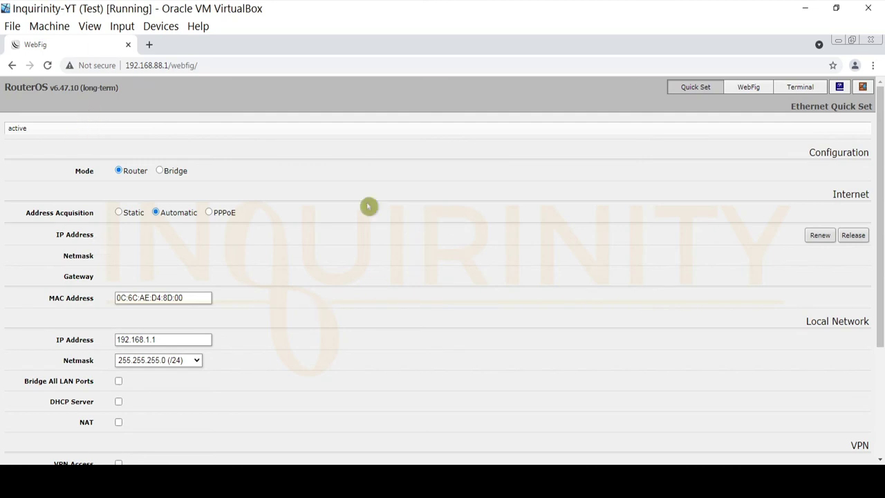
left_click(751, 88)
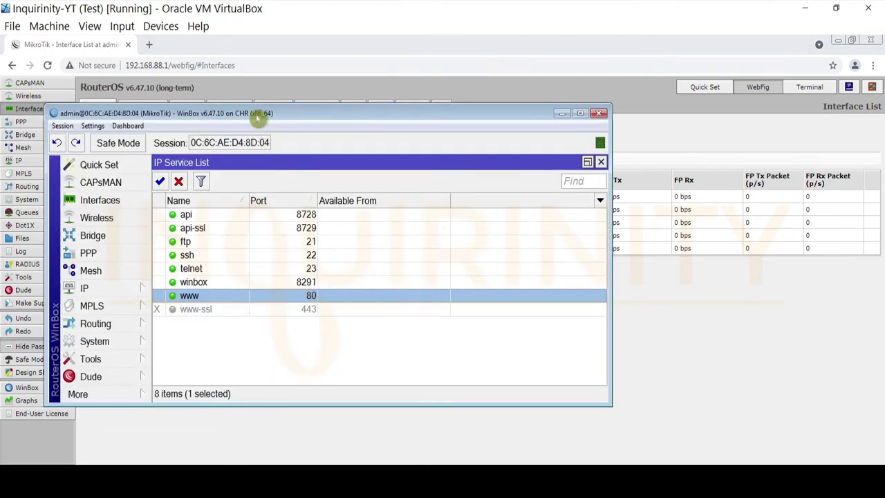
left_click_drag(257, 118, 565, 146)
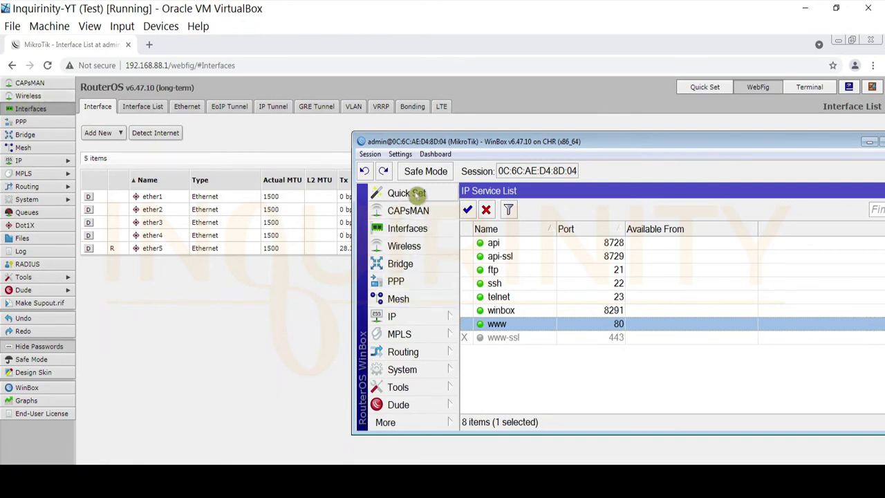
Step: Select the disabled www-ssl service on port 443 and enable it
left_click(430, 251)
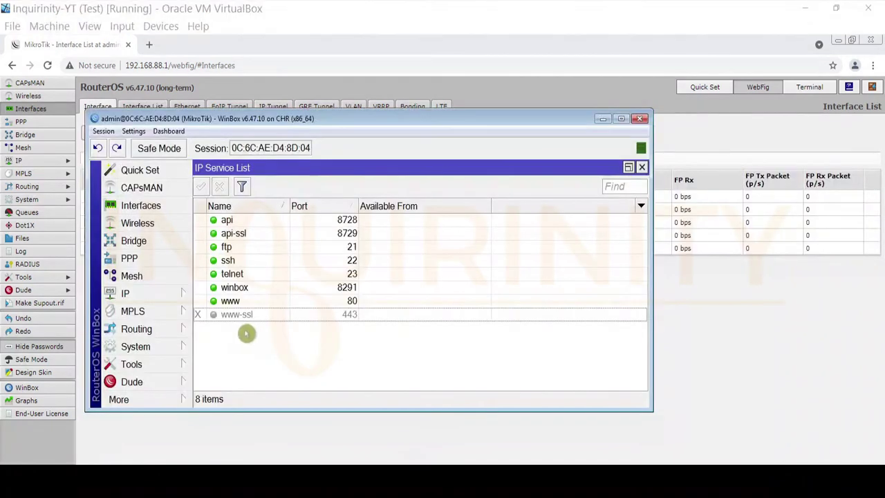
left_click(241, 316)
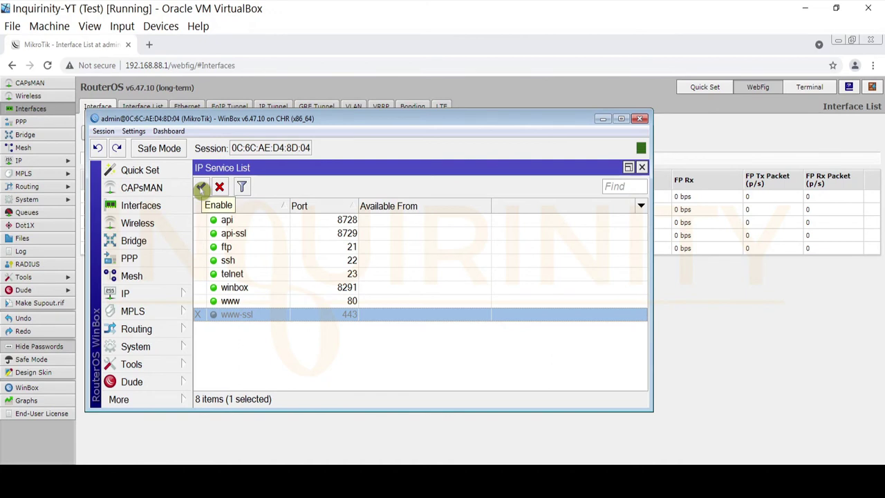
left_click(200, 188)
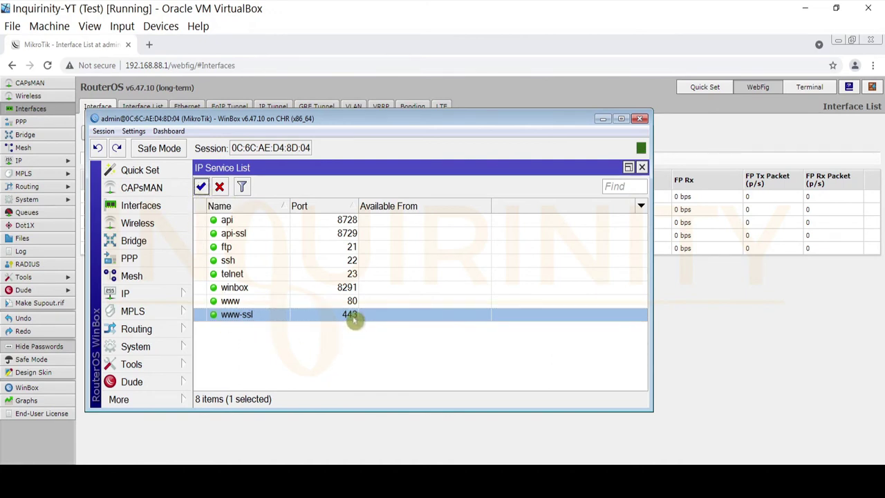
left_click(150, 45)
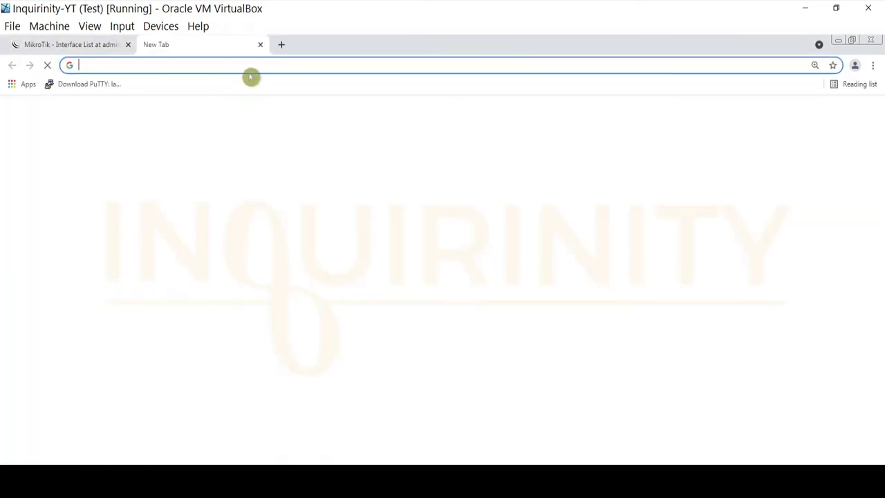
type("https://")
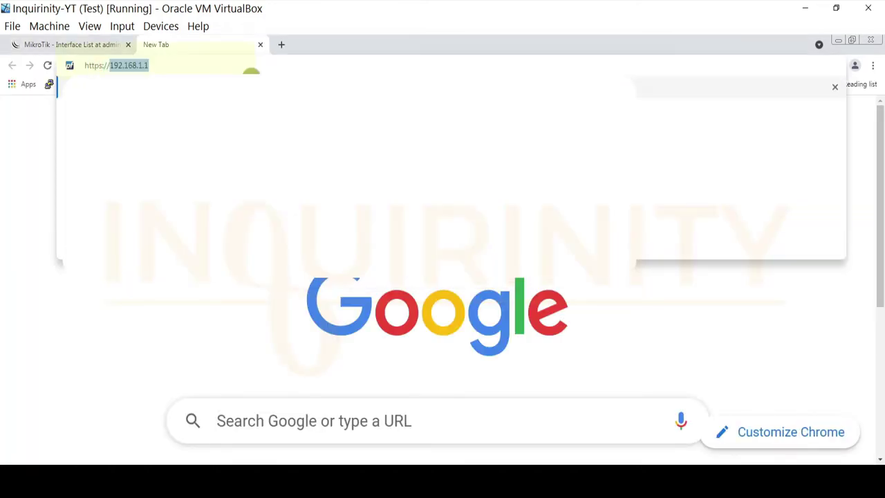
type("192.168.88.1")
key("Return")
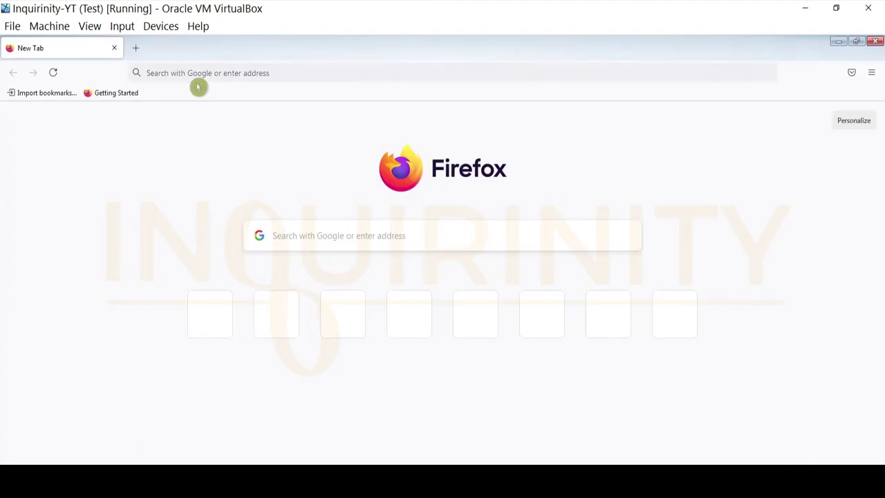
left_click(253, 72)
type("http")
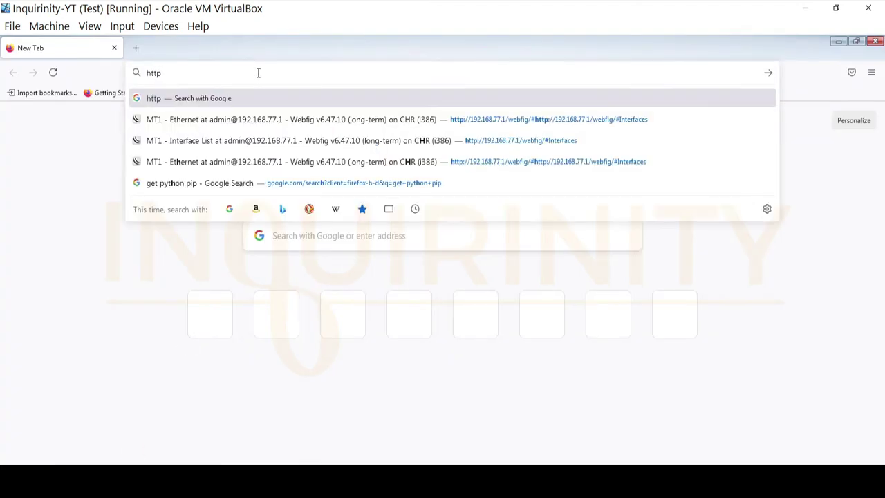
type("s://")
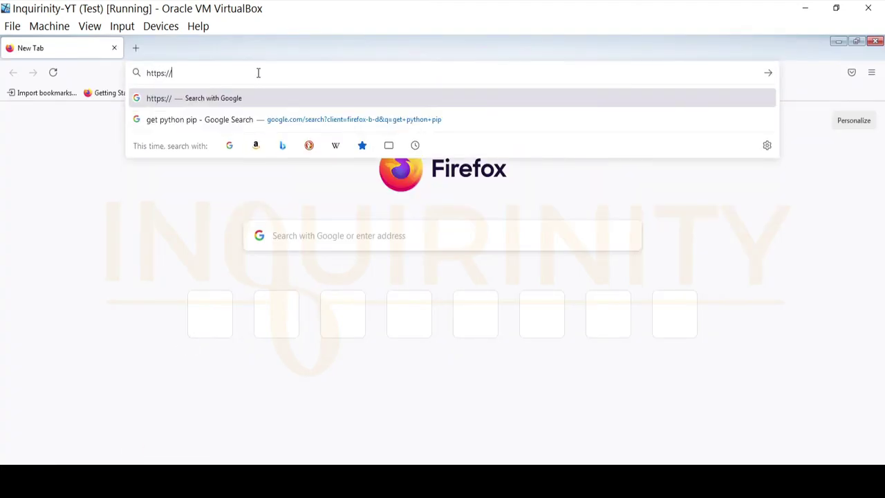
type("192.168.88.")
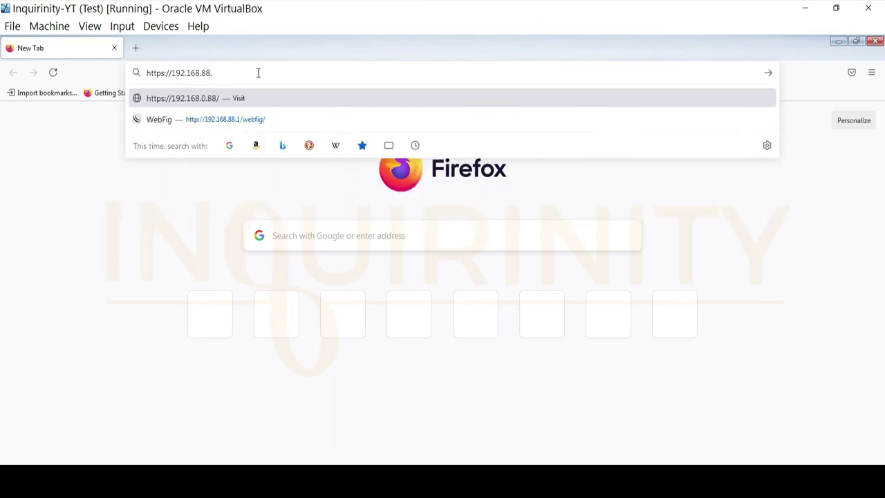
key("Return")
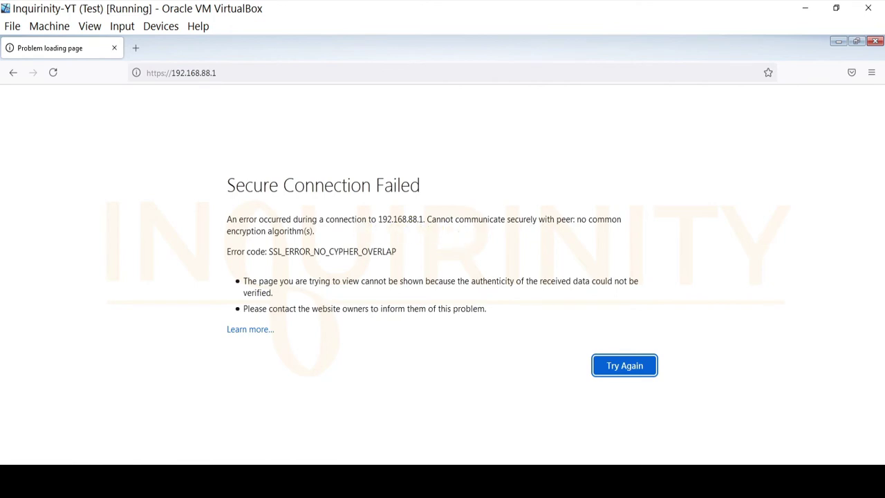
Step: Open WinBox's www-ssl service settings, showing port 443 and no certificate
key("alt+Tab")
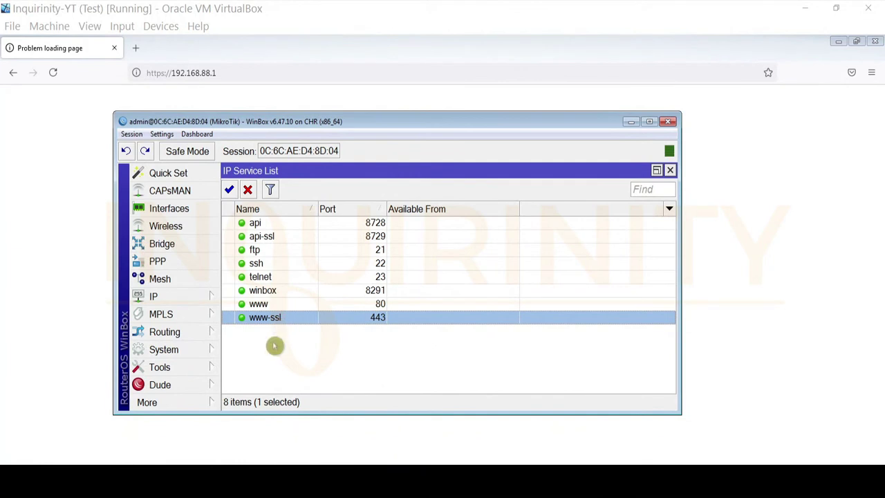
left_click(269, 318)
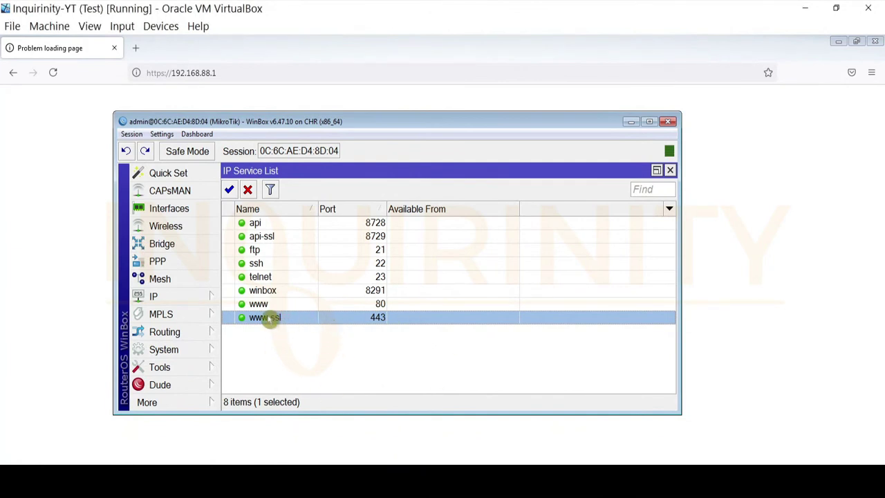
double_click(269, 317)
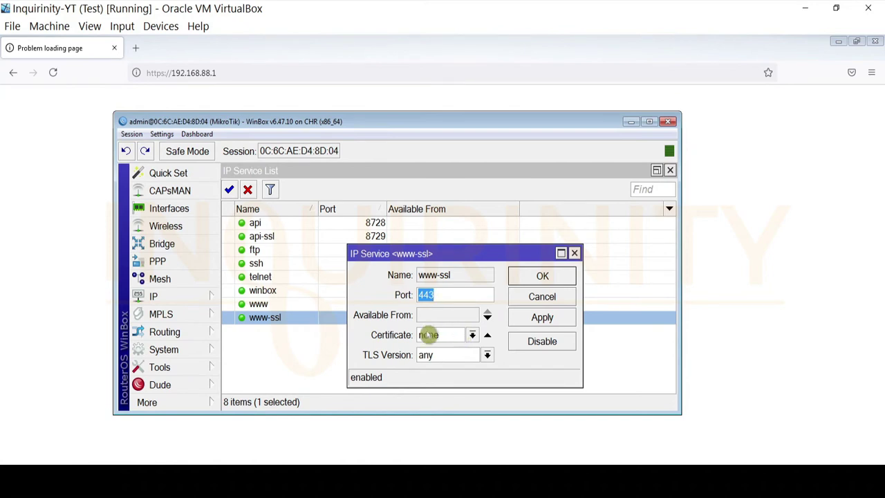
Step: Cancel the www-ssl dialog and review the server and client1 certificates under System > Certificates
left_click(526, 299)
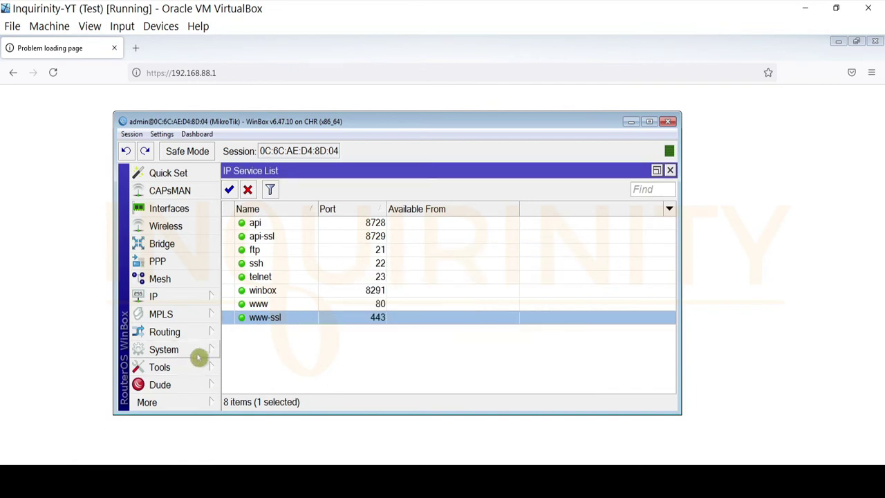
left_click(195, 352)
left_click(270, 64)
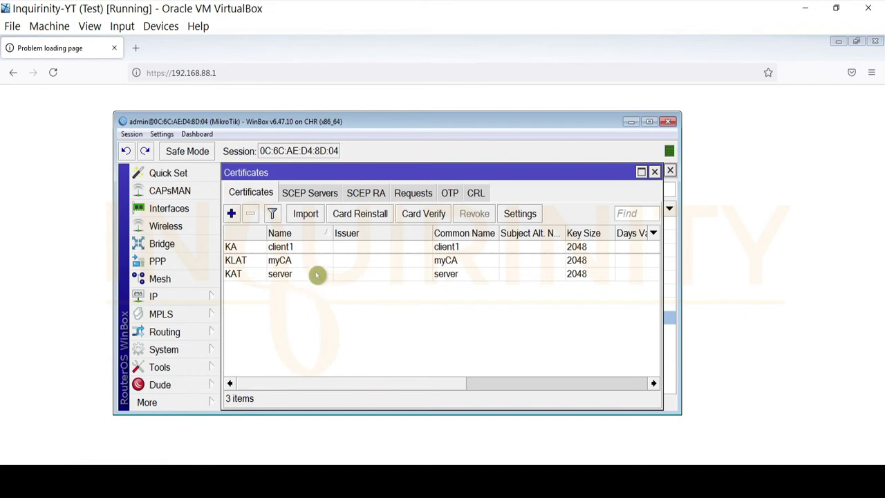
left_click(280, 274)
left_click(289, 248)
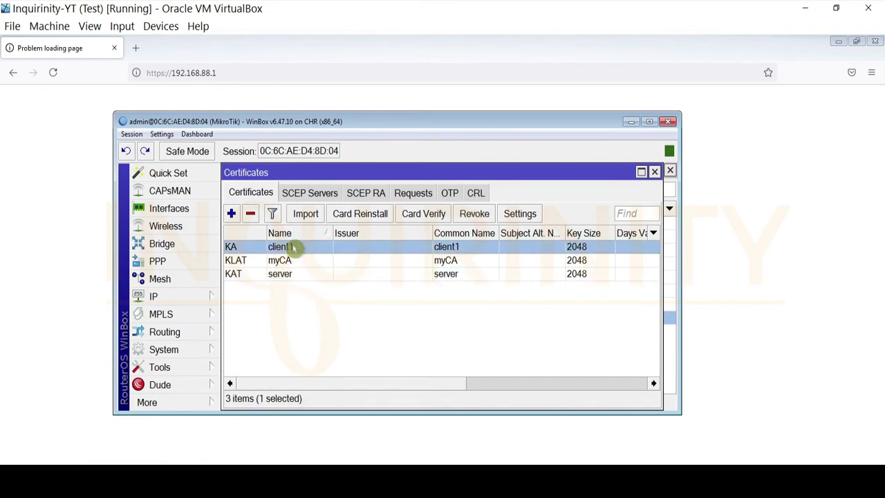
left_click(289, 275)
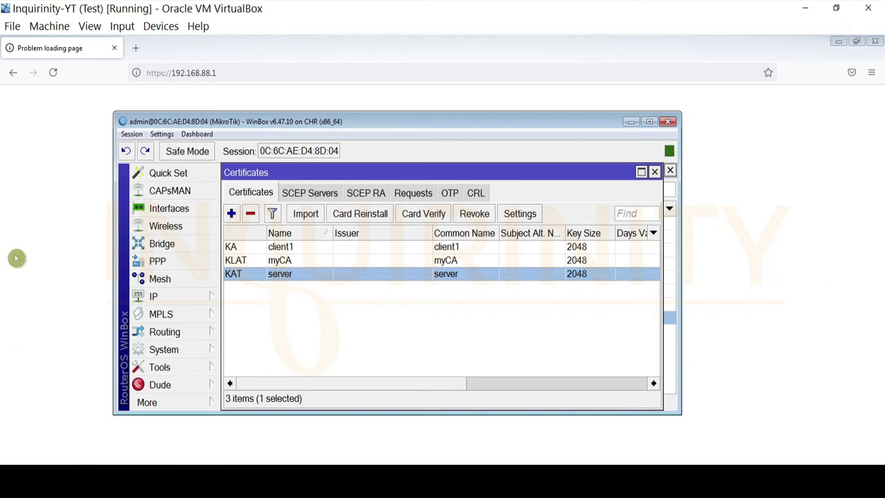
Step: Assign the server certificate to the www-ssl service and apply it
left_click(655, 172)
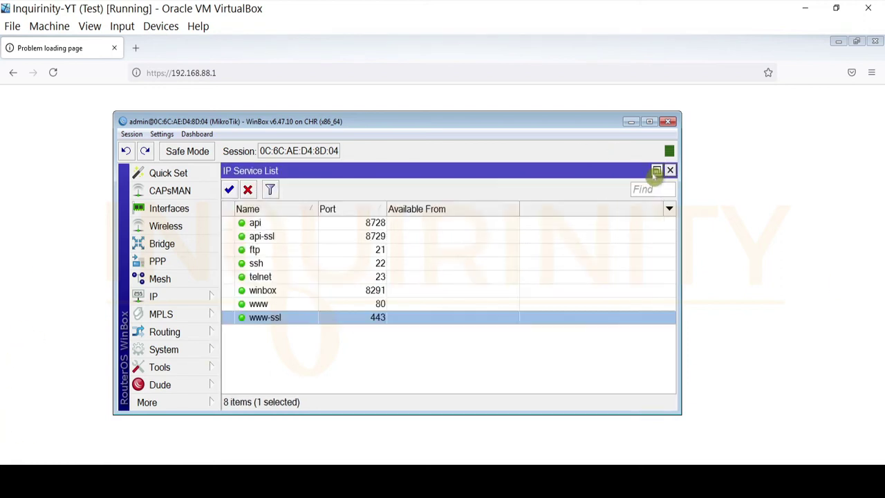
double_click(287, 322)
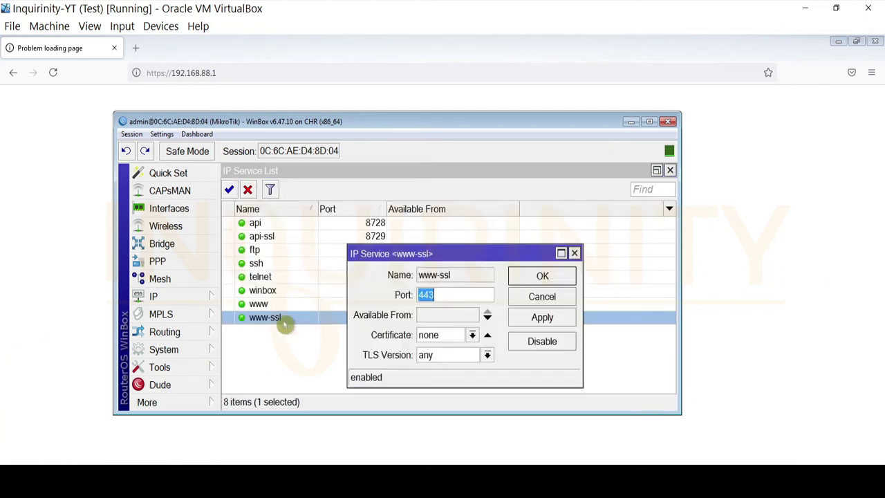
left_click(473, 336)
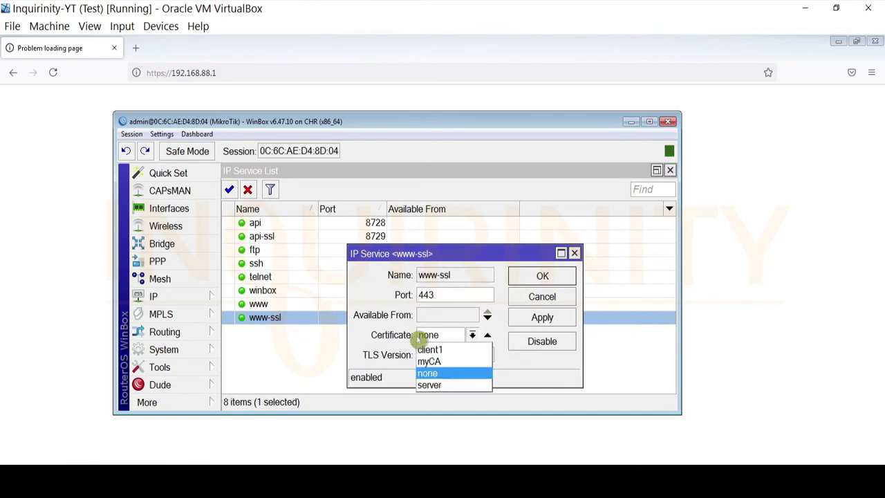
left_click(436, 385)
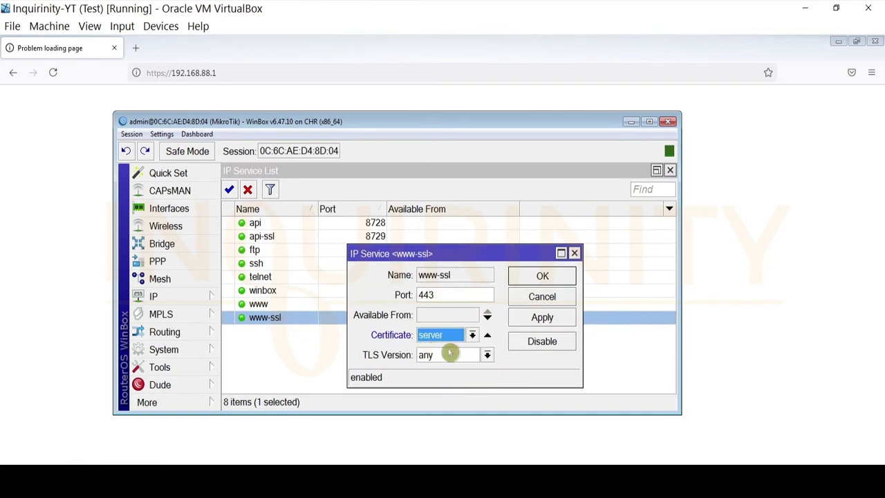
left_click(542, 318)
left_click(542, 276)
key("alt+Tab")
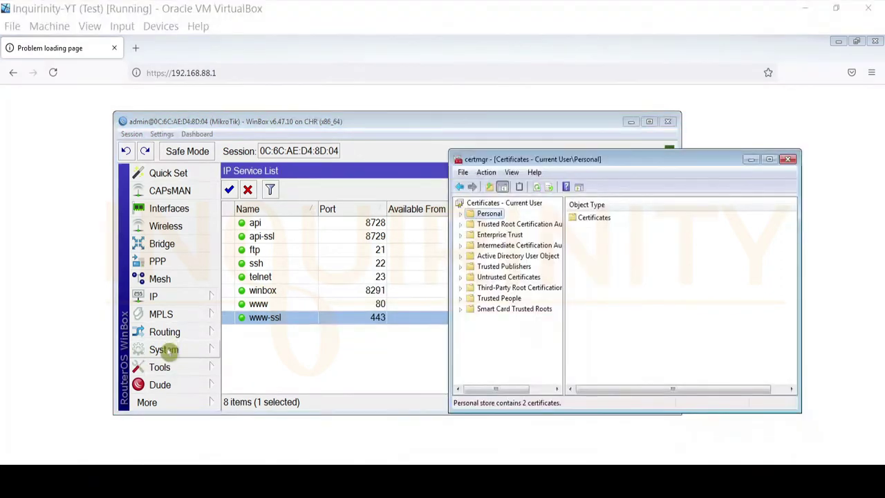
Step: Reopen WinBox's certificate list and bring up the actions for client1
left_click(164, 349)
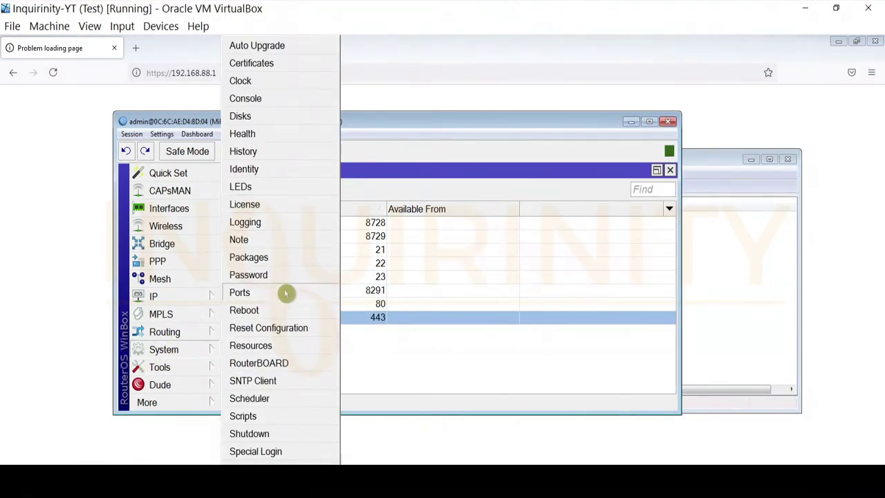
left_click(285, 64)
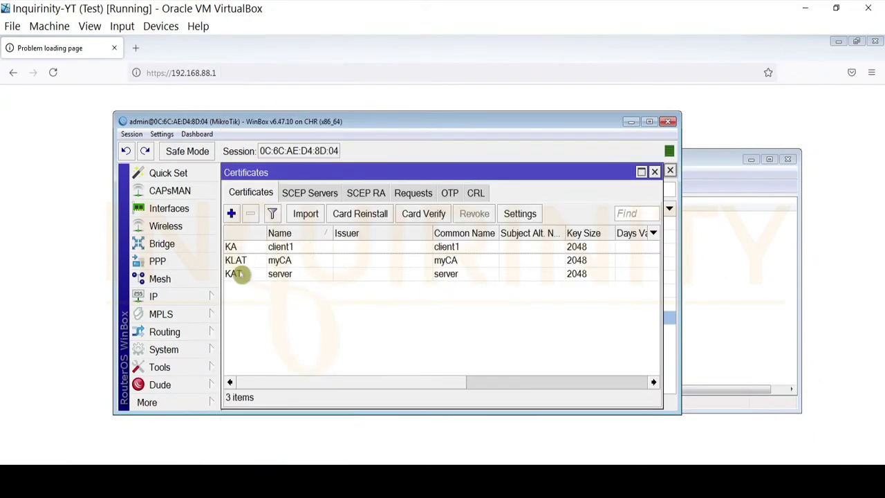
left_click(240, 252)
right_click(242, 250)
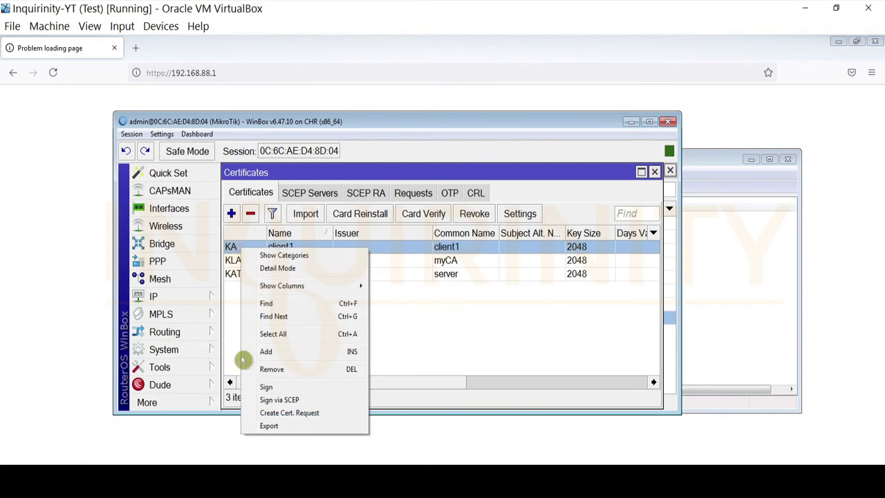
Step: Select client1 in certmgr's Personal certificates, then reopen WinBox's IP Service List
left_click(696, 182)
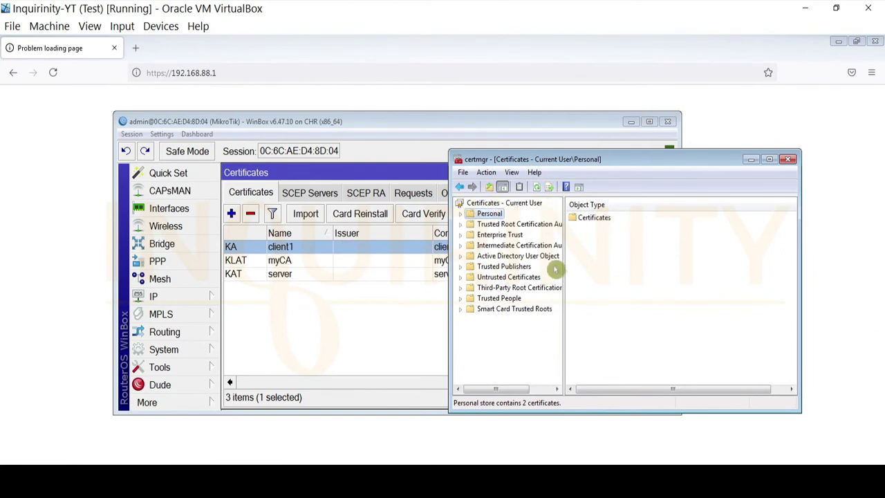
double_click(573, 217)
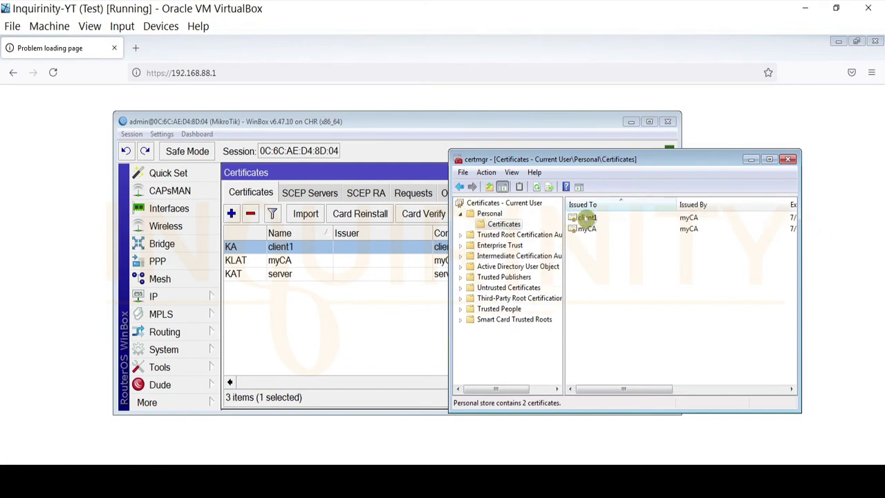
left_click(586, 219)
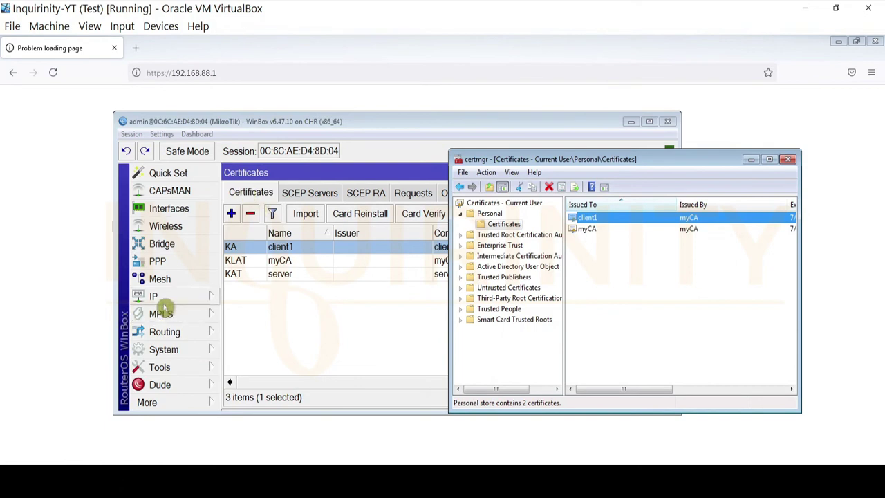
left_click(166, 302)
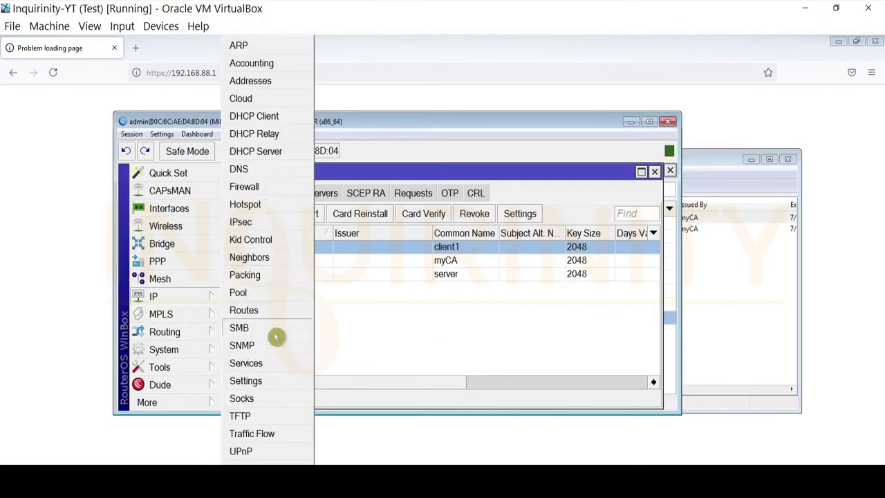
left_click(277, 366)
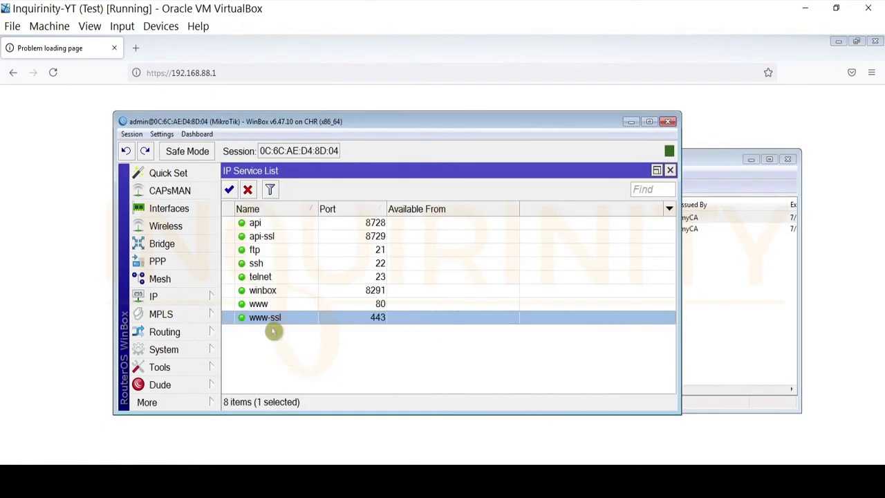
double_click(274, 319)
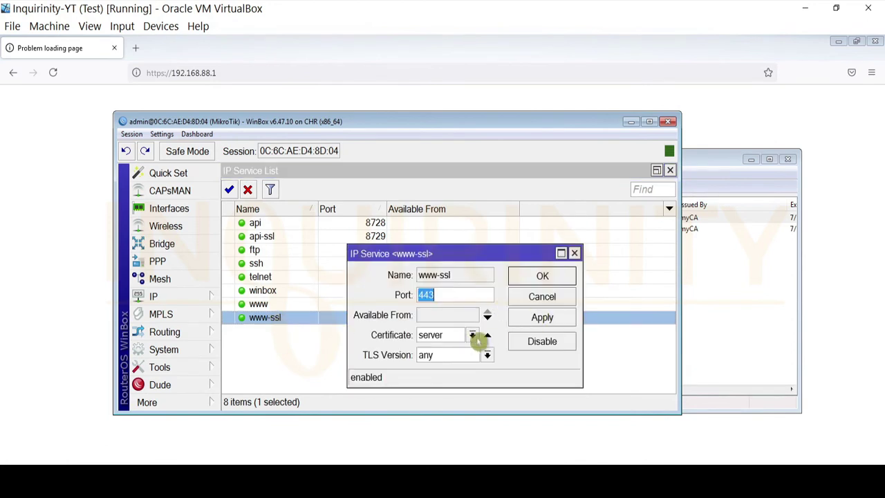
left_click(250, 78)
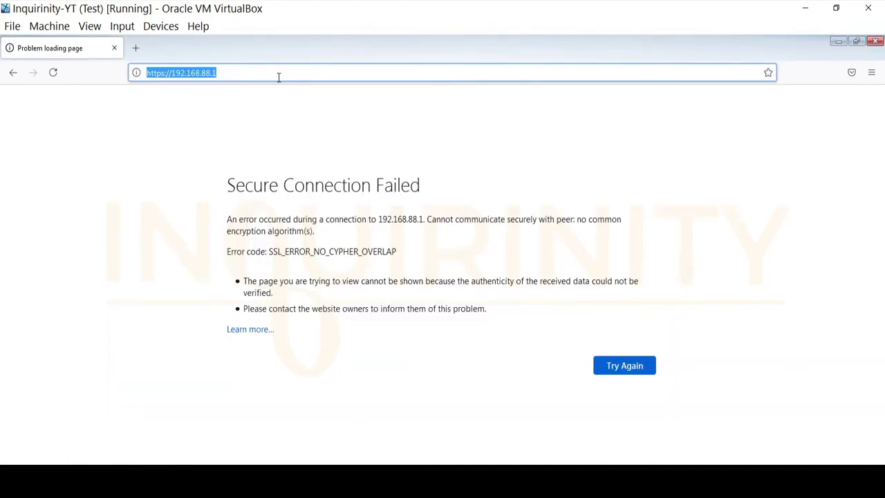
key("Return")
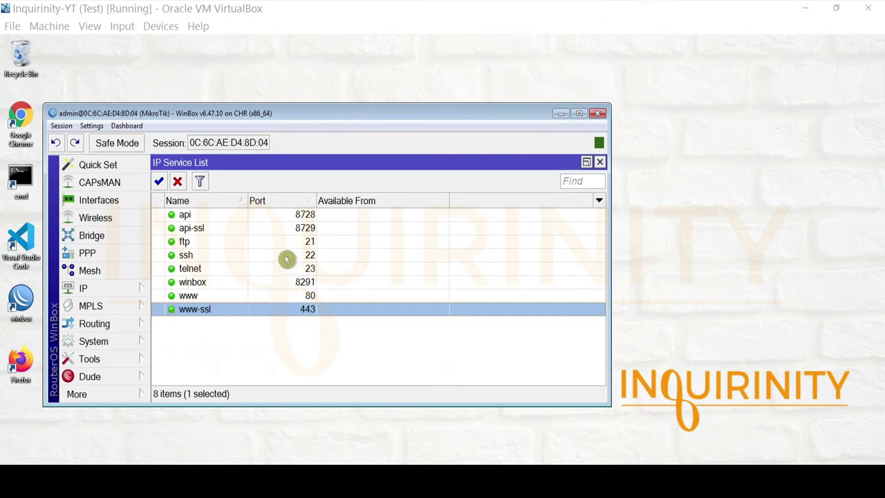
Step: Move the winbox service to port 8292, ssh to 2222 and www to 8080
double_click(193, 282)
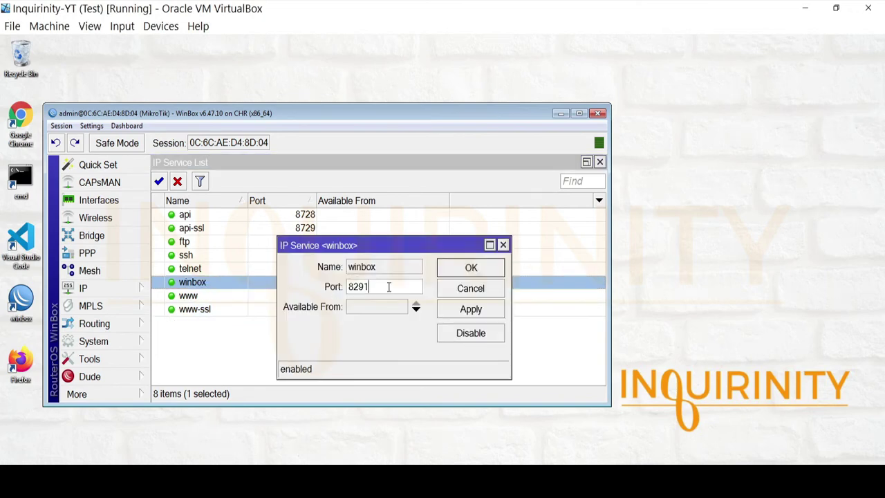
type("8292")
left_click(466, 270)
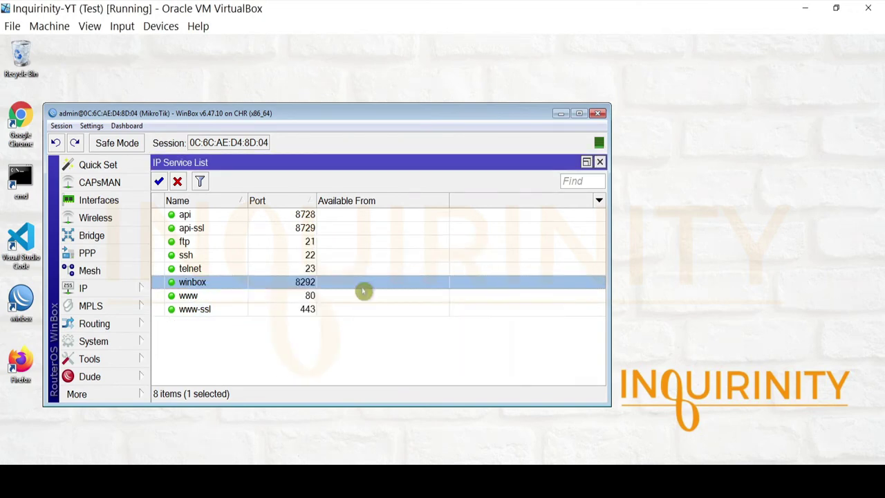
double_click(193, 256)
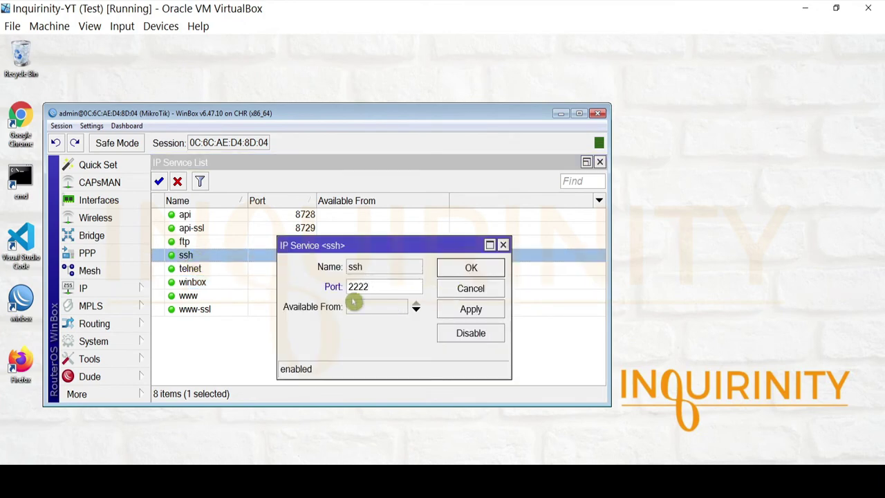
left_click(464, 268)
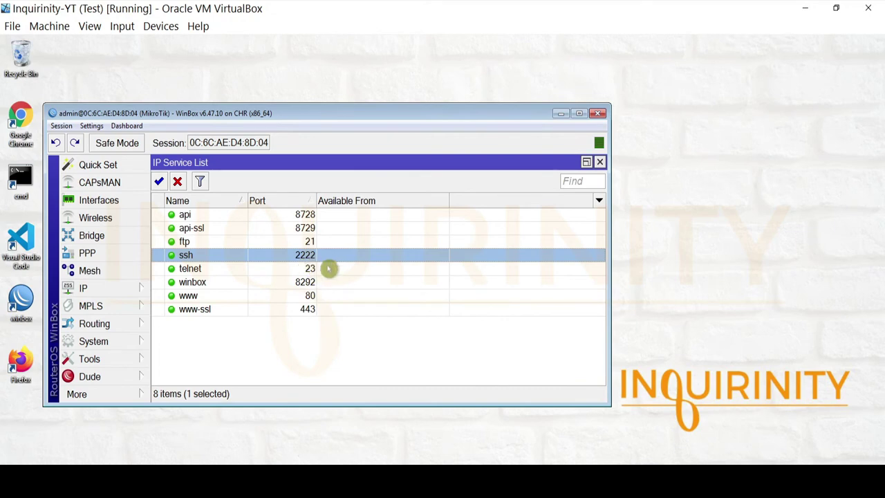
double_click(199, 297)
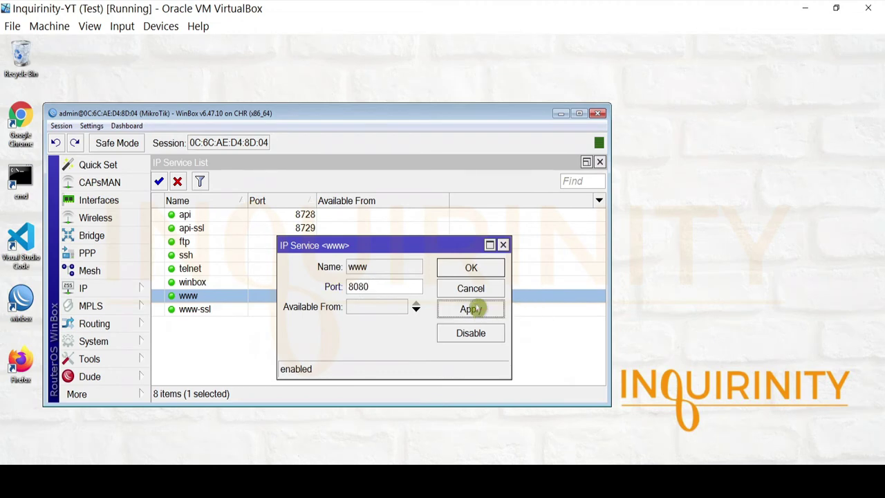
left_click(471, 270)
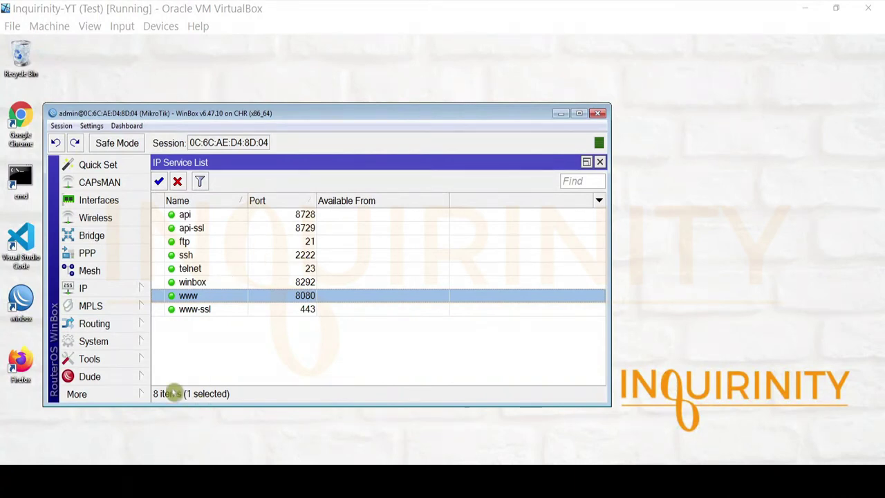
Step: Start a new WinBox login and try connecting to 192.168.88.1, which fails
left_click(129, 400)
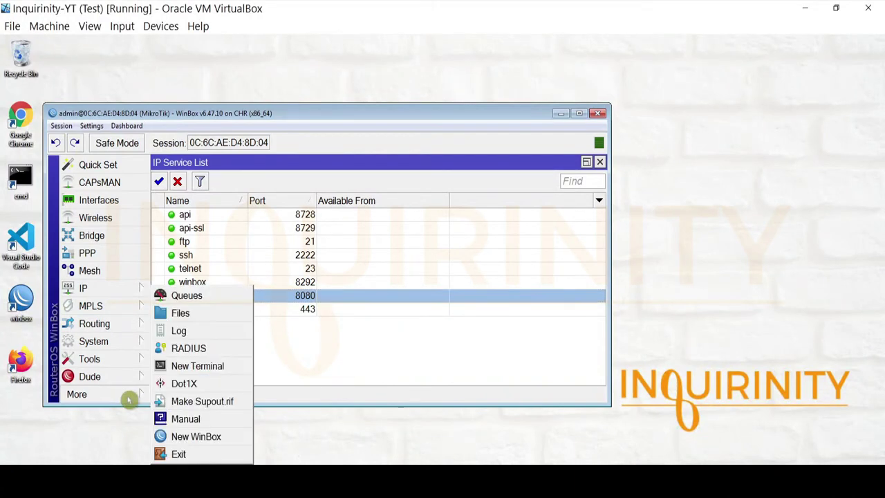
left_click(196, 435)
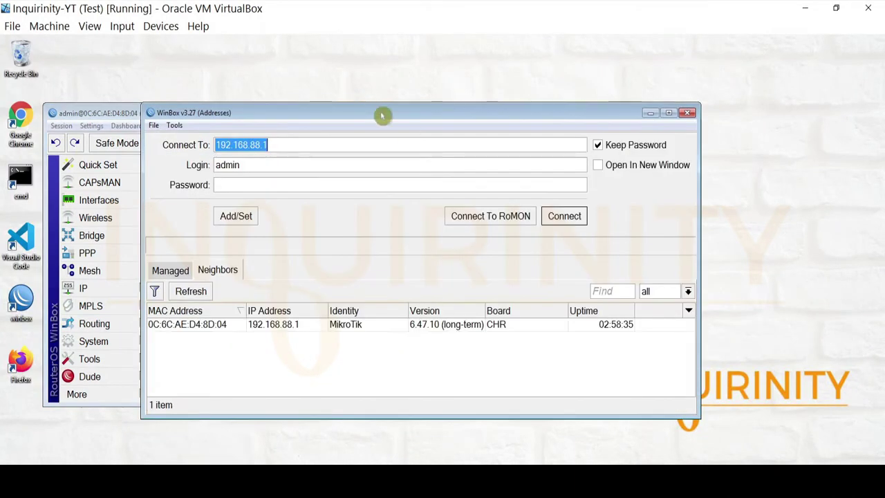
left_click_drag(390, 126, 641, 147)
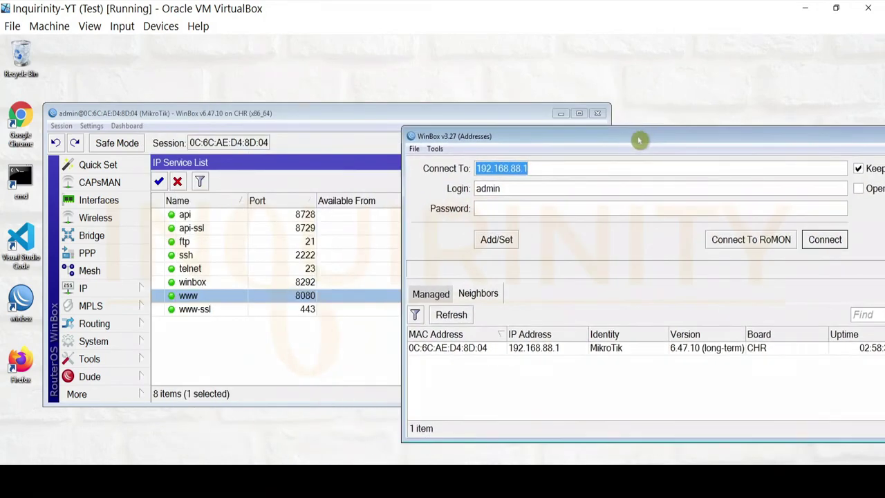
left_click(553, 349)
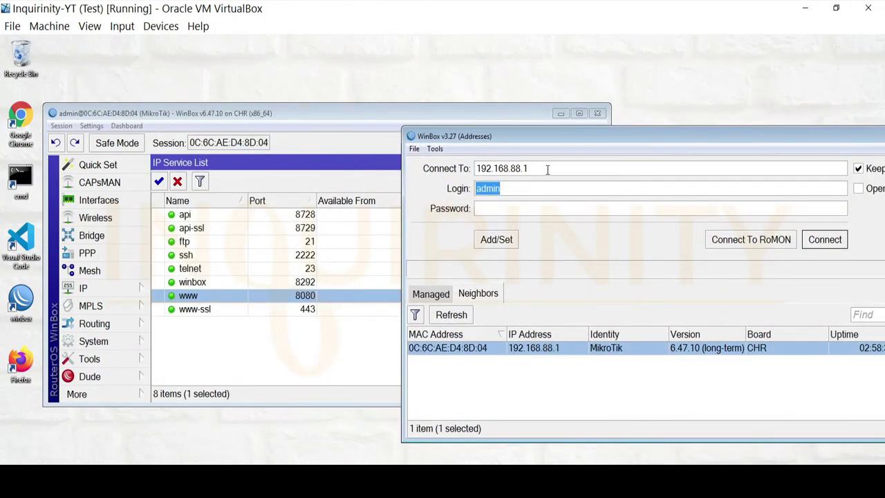
left_click_drag(547, 170, 446, 168)
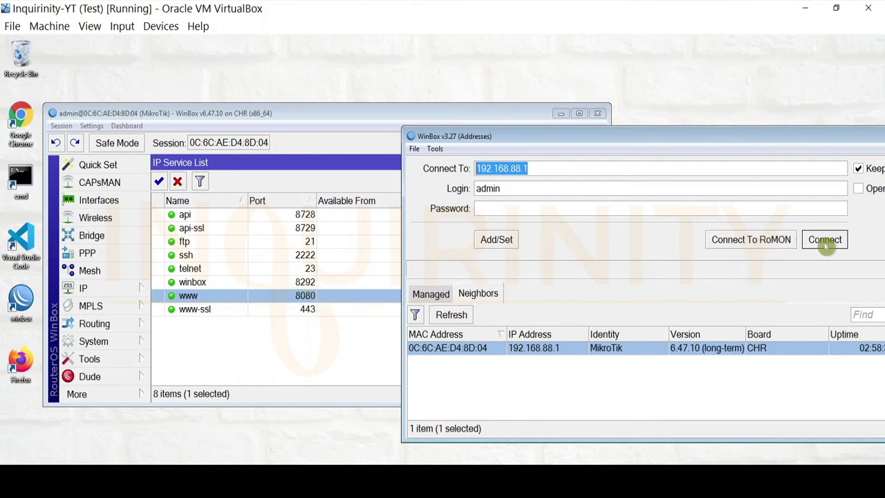
left_click(824, 242)
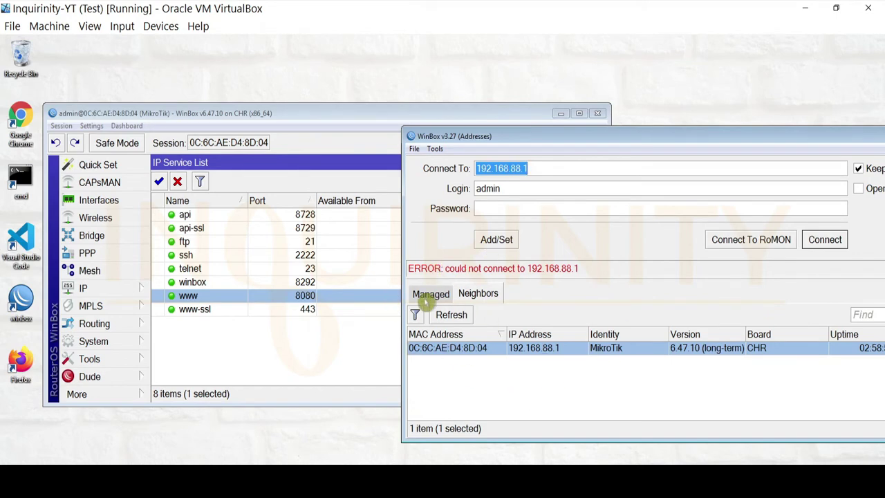
Step: Connect the new WinBox session to 192.168.88.1:8292
left_click(546, 168)
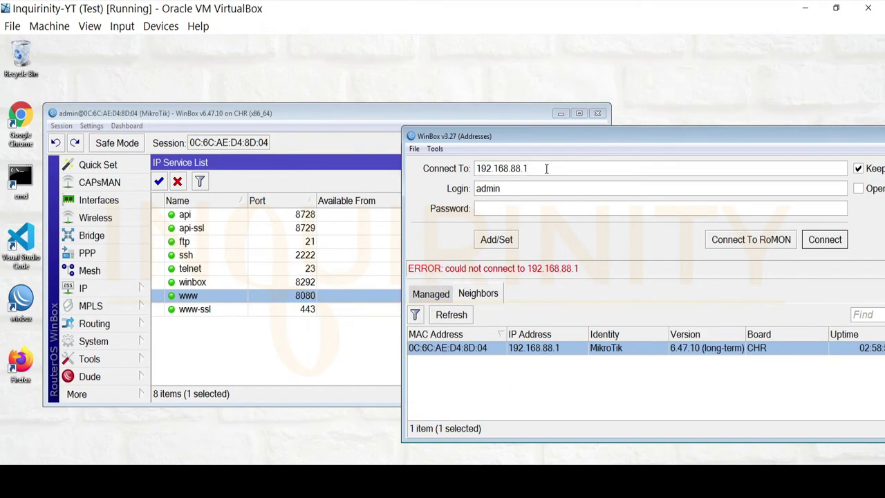
type(":8292")
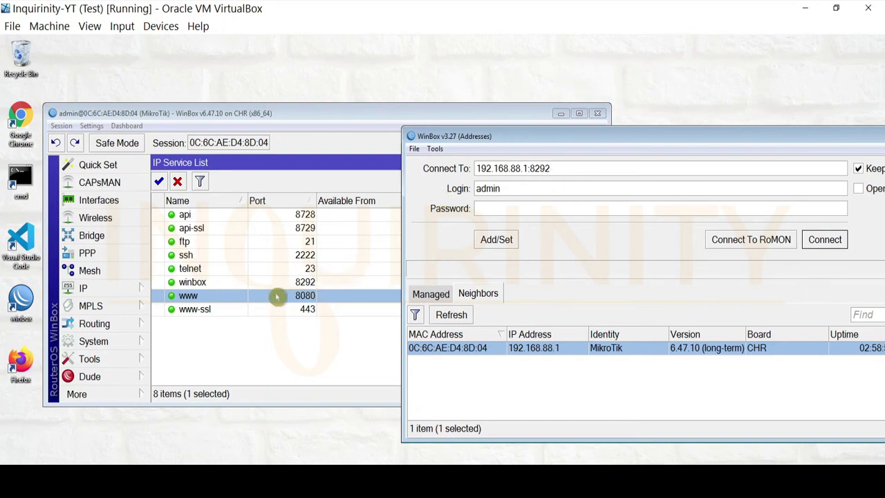
left_click(830, 245)
left_click_drag(533, 137, 542, 121)
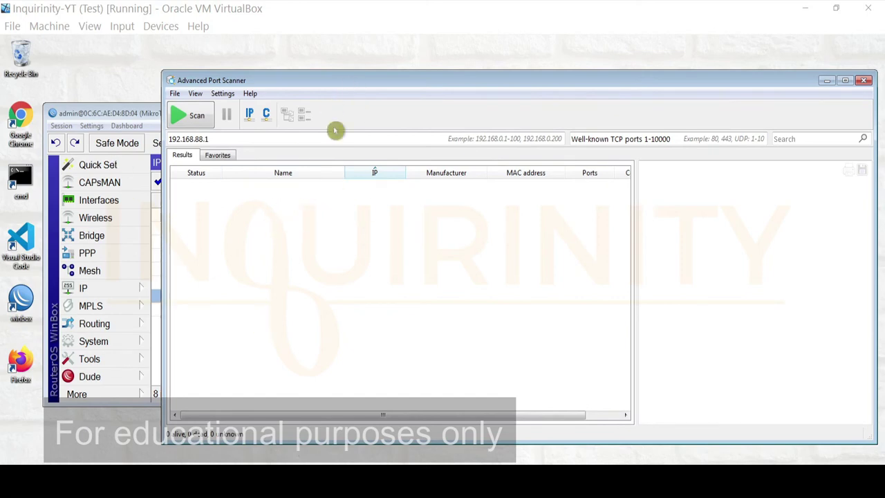
Step: Scan 192.168.88.1 in Advanced Port Scanner, finding open ports 2222, 8080 and 8292
left_click_drag(334, 83, 312, 94)
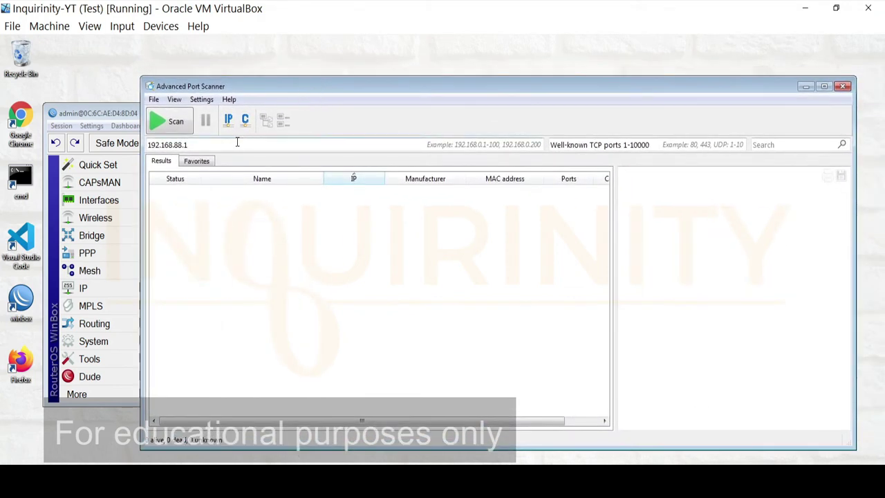
mouse_move(365, 93)
left_mouse_down()
mouse_move(423, 92)
mouse_move(375, 89)
left_mouse_up()
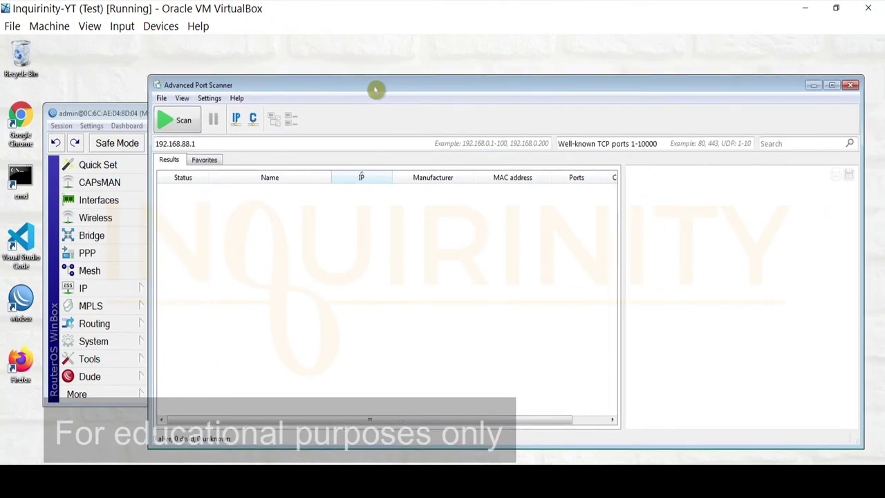
left_click(181, 127)
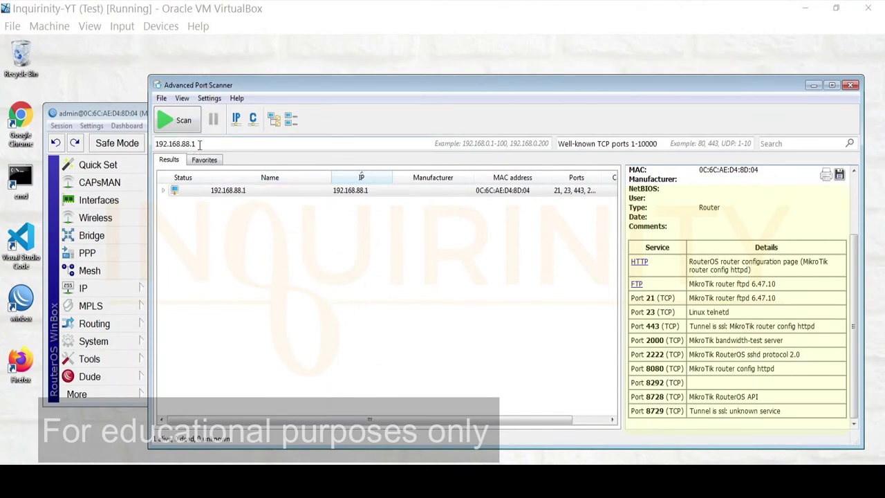
left_click_drag(199, 144, 173, 144)
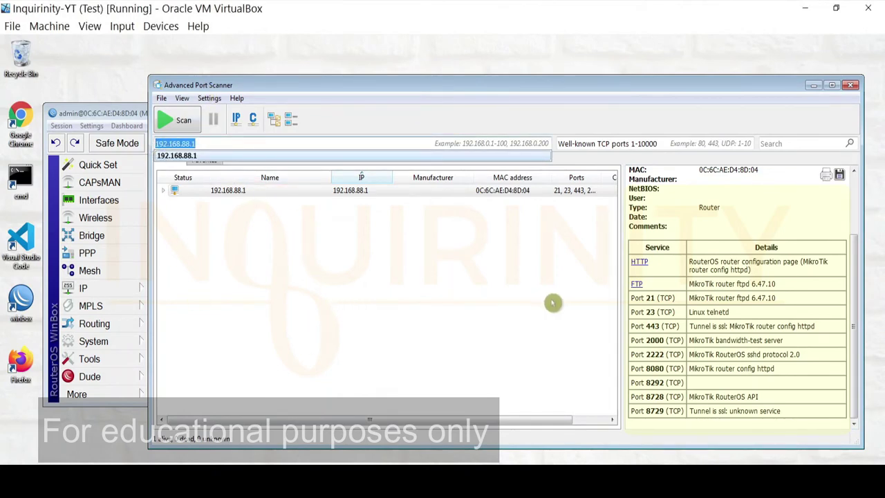
left_click_drag(853, 316, 853, 228)
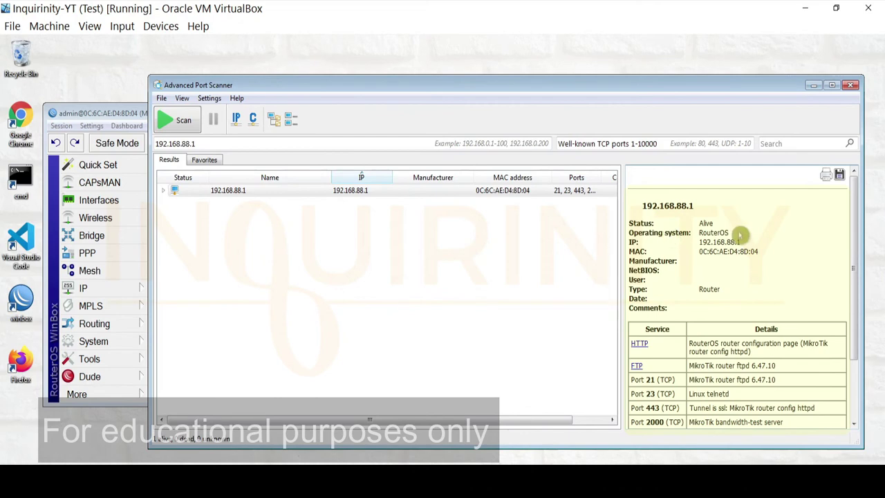
left_click_drag(853, 205, 862, 277)
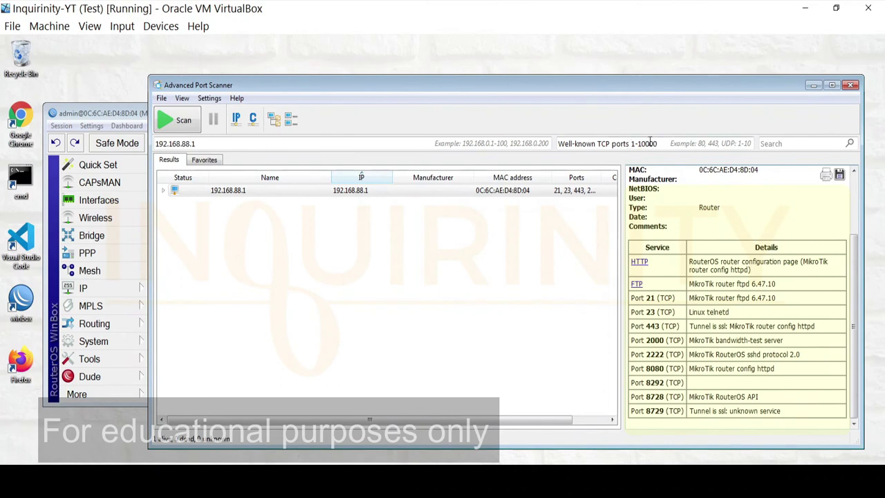
left_click_drag(853, 295, 855, 330)
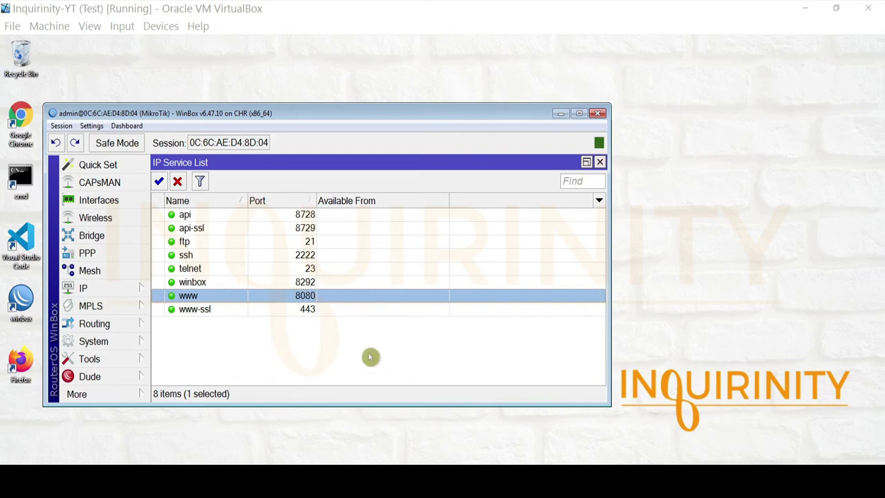
Step: Restore ssh to port 22, winbox to 8291 and www to 80
double_click(304, 256)
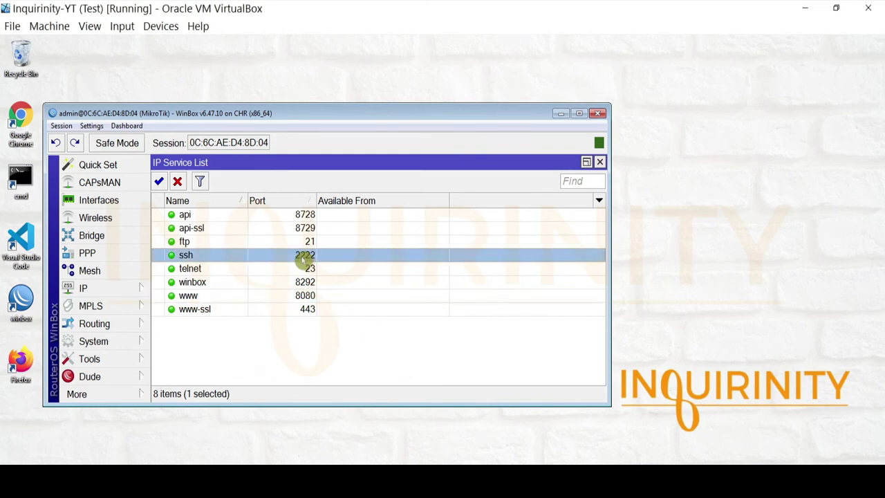
type("22")
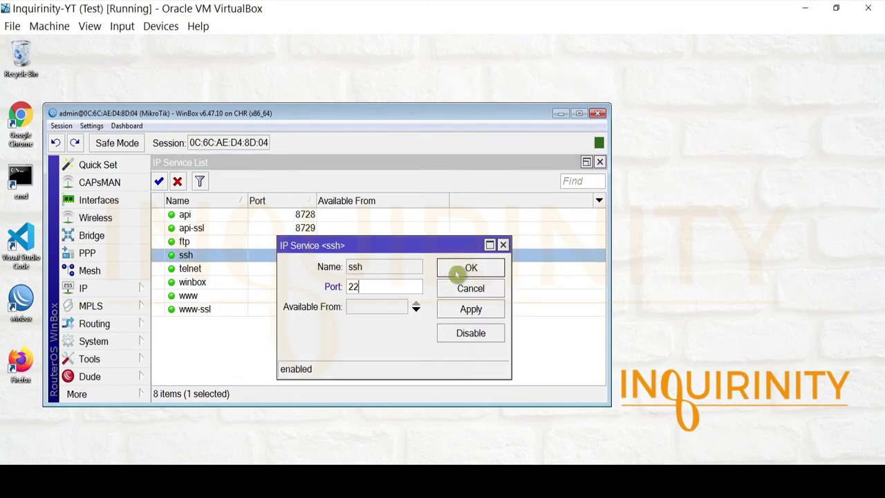
left_click(458, 273)
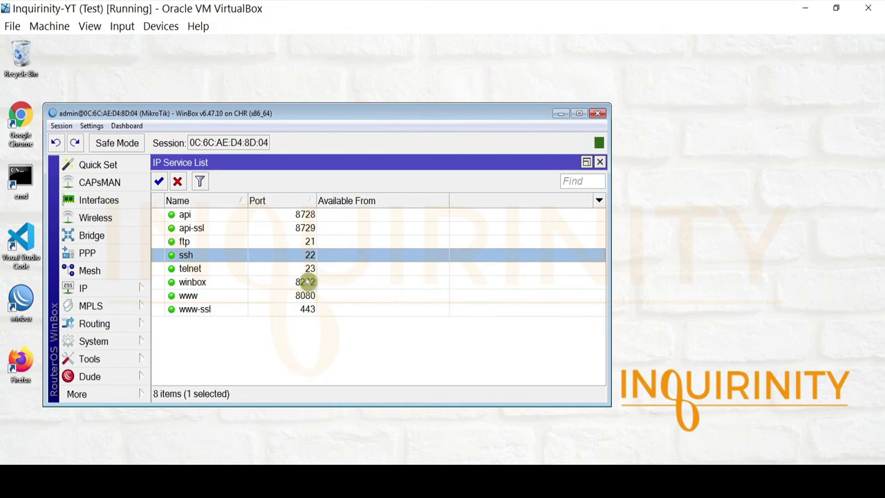
double_click(305, 282)
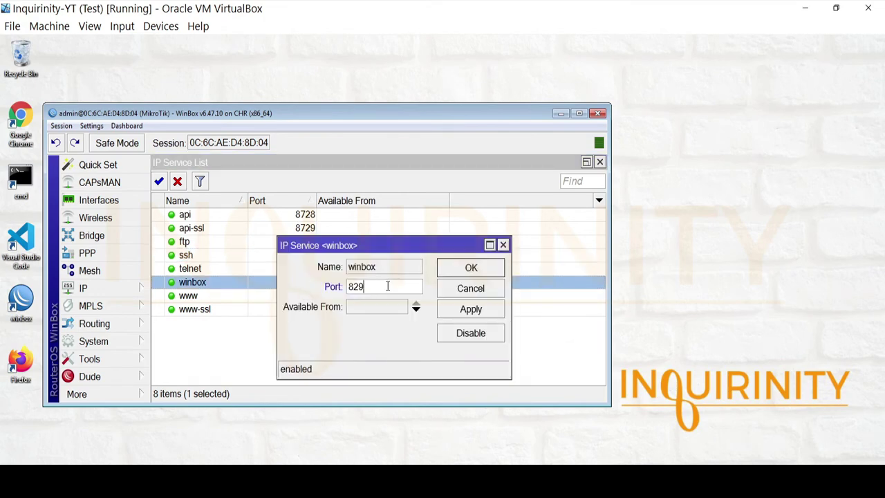
left_click(484, 269)
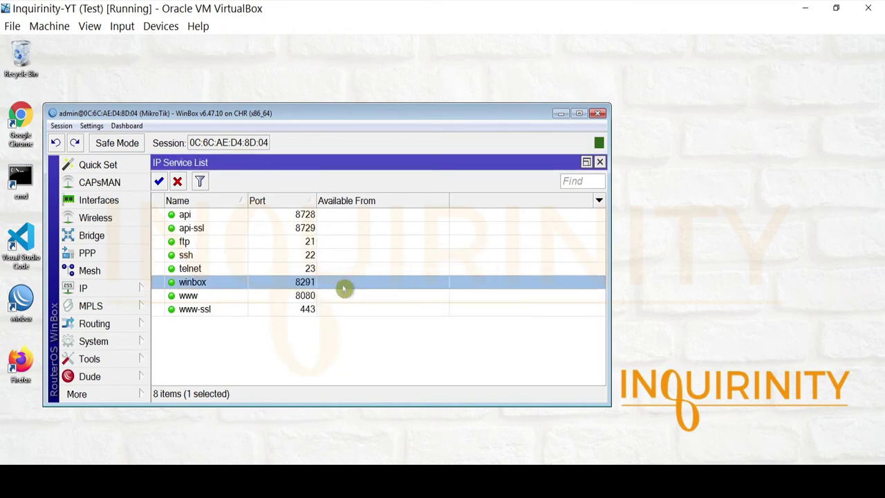
left_click(308, 298)
double_click(308, 299)
key("BackSpace")
left_click(462, 271)
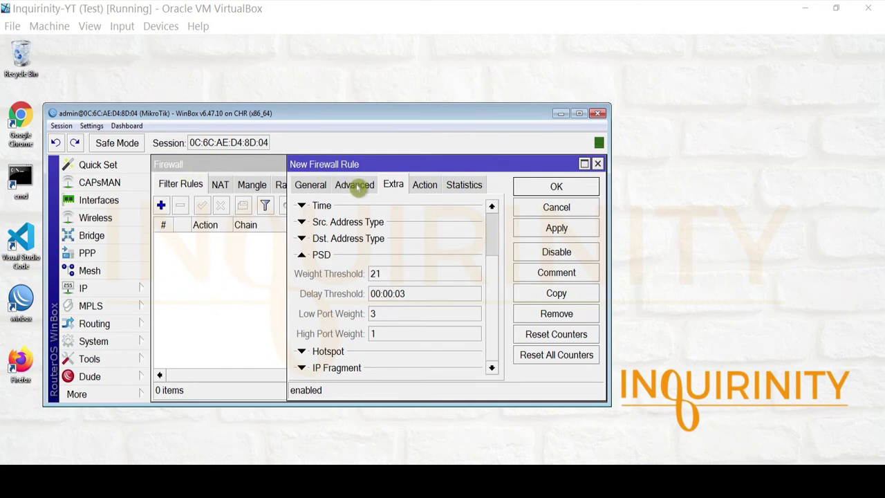
Step: Look over the General and Extra tabs with PSD expanded, then cancel the rule unsaved
left_click(309, 186)
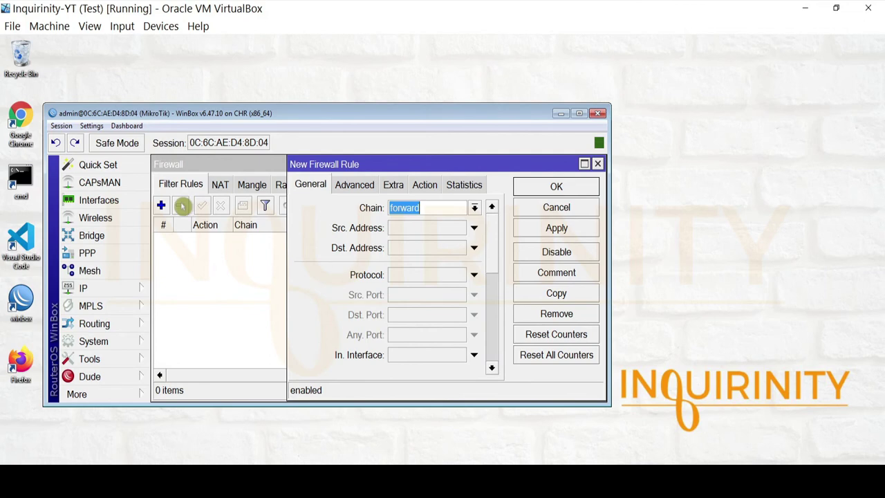
left_click(391, 185)
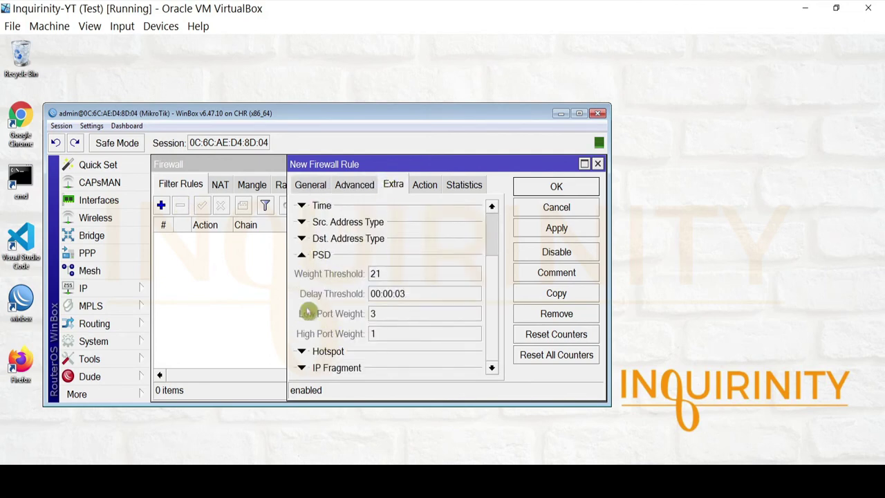
left_click(329, 274)
left_click(182, 280)
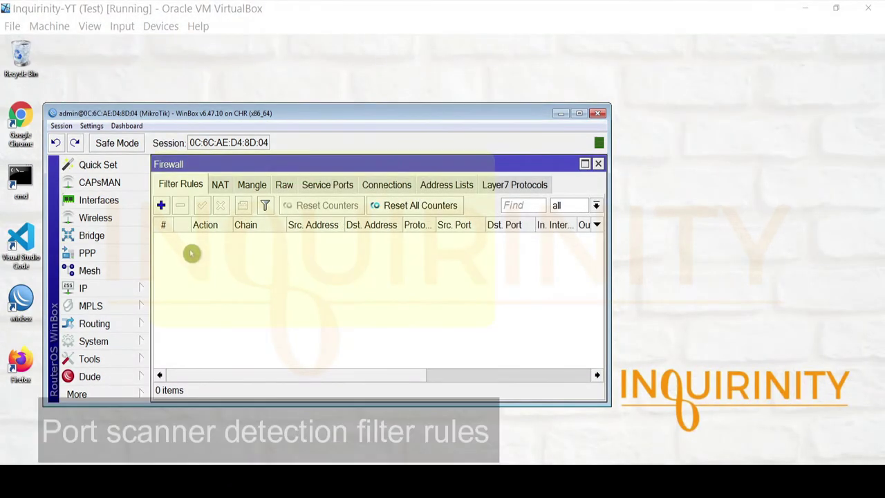
Step: Create a new filter rule on chain input, protocol tcp, with PSD detection expanded on Extra
left_click(161, 205)
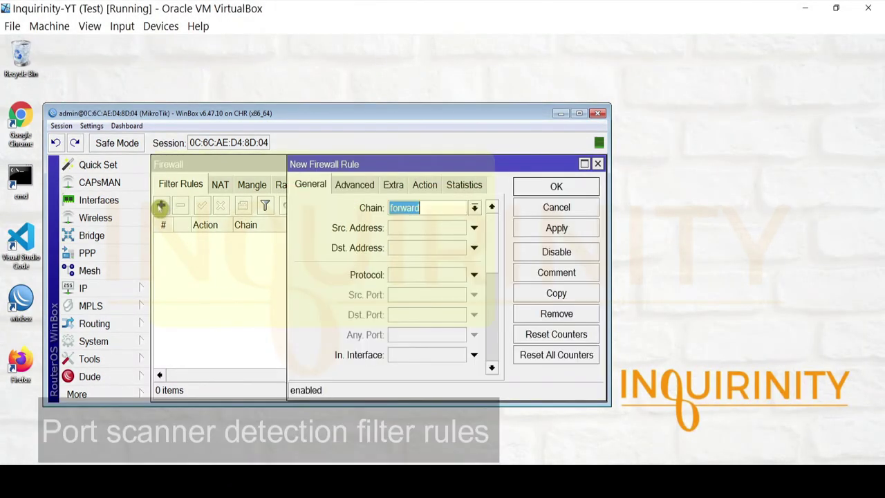
left_click(474, 208)
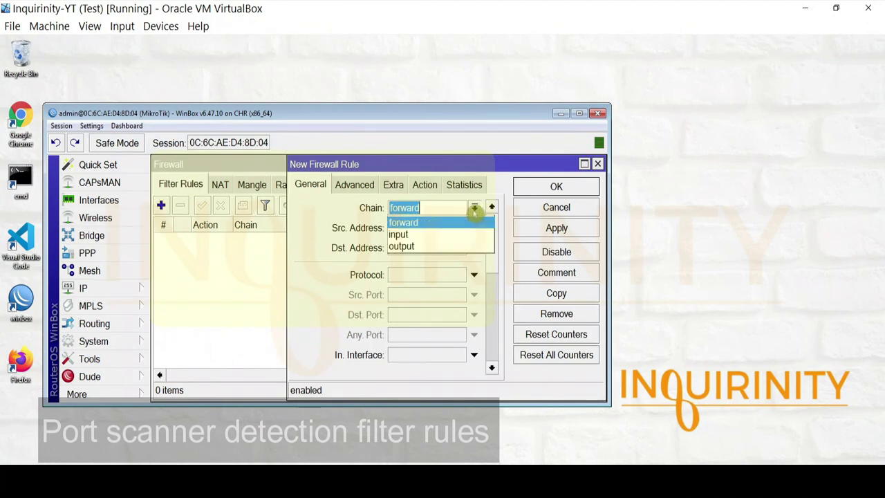
left_click(413, 232)
left_click(449, 274)
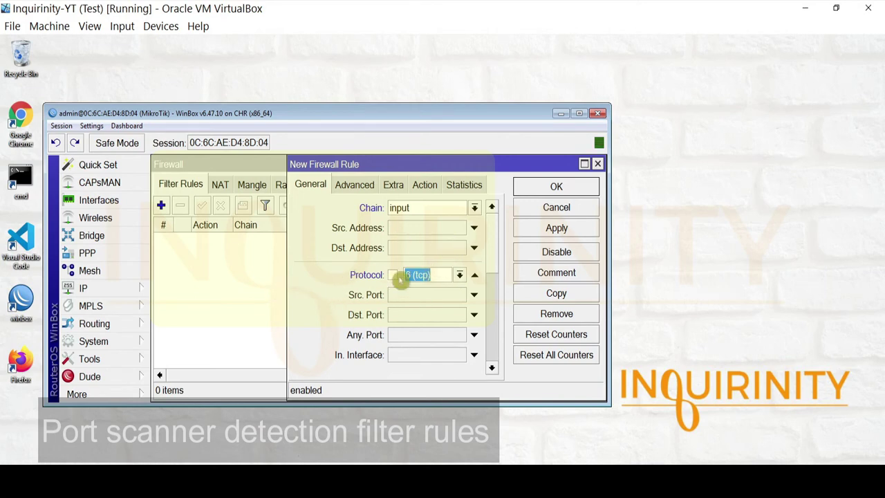
left_click(393, 185)
left_click(301, 321)
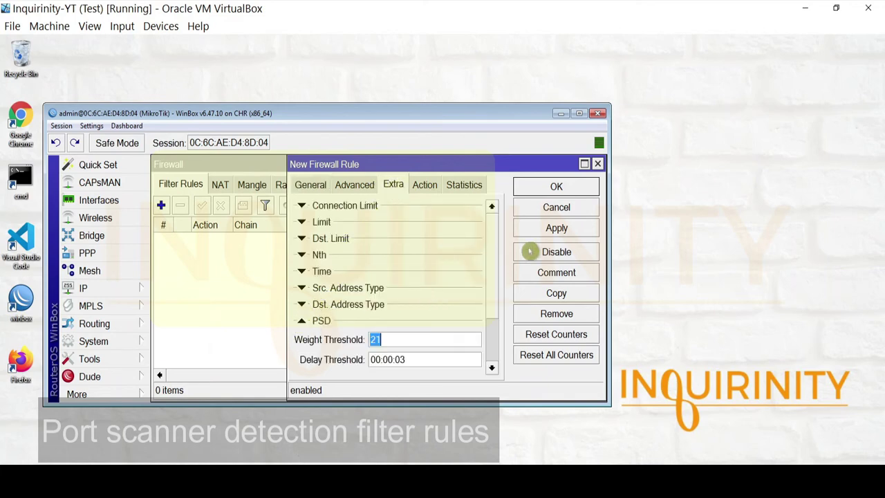
scroll(496, 278, "down", 3)
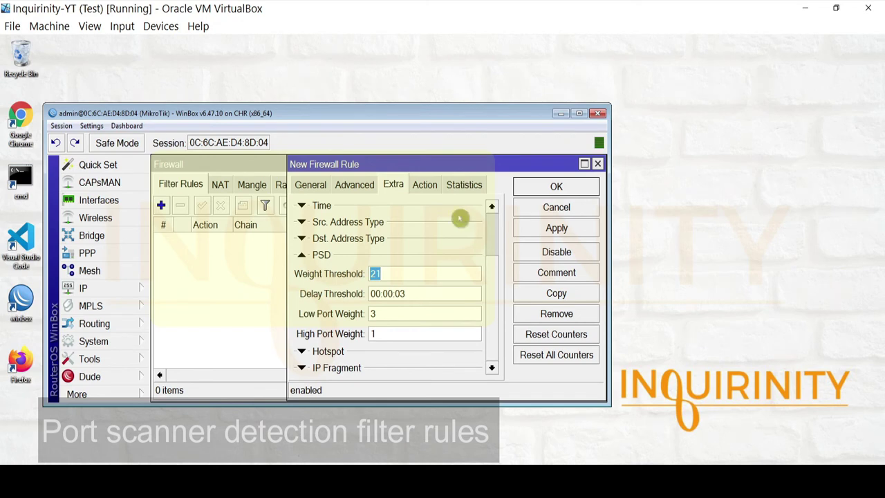
Step: Set its action to add src to address list PortScanners, then apply and save the rule
left_click(424, 186)
left_click(408, 208)
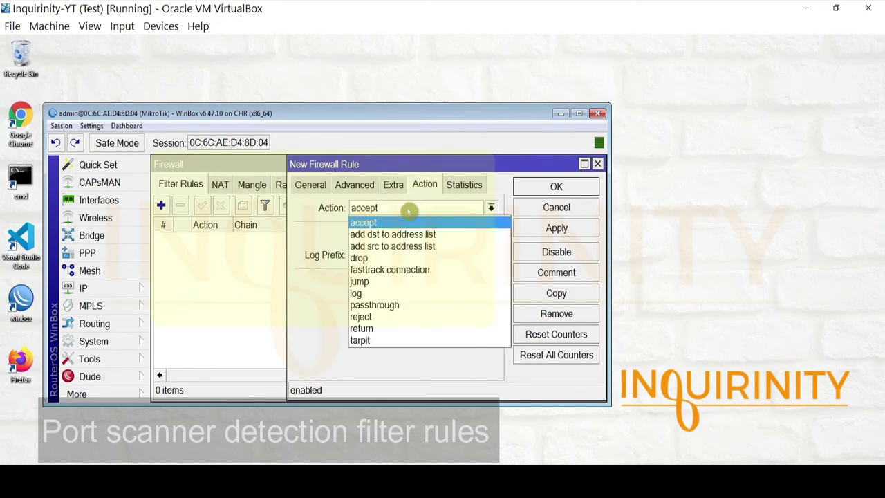
left_click(399, 246)
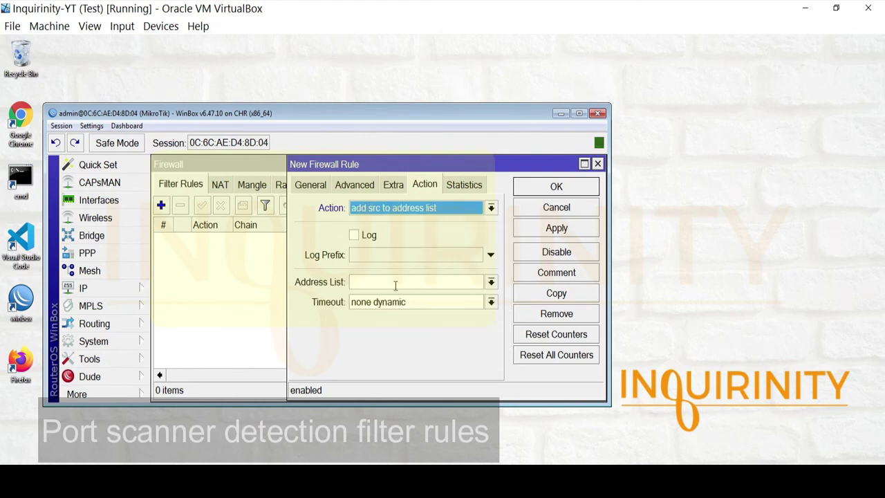
left_click(395, 282)
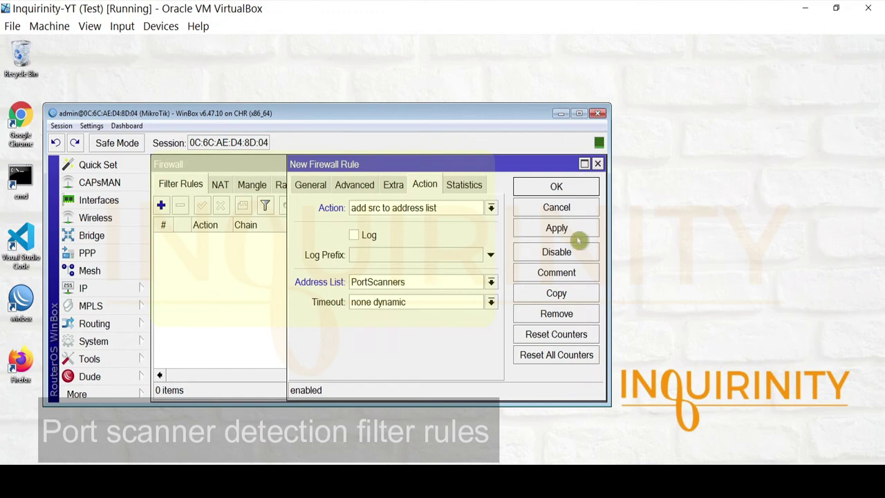
left_click(579, 235)
left_click(571, 186)
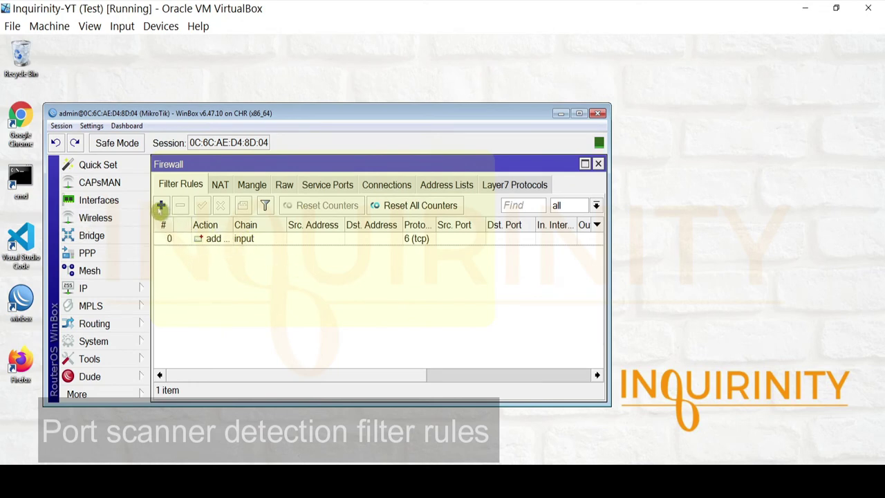
left_click(161, 206)
Step: Set the second rule to chain input matching Src. Address List PortScanners
left_click(310, 184)
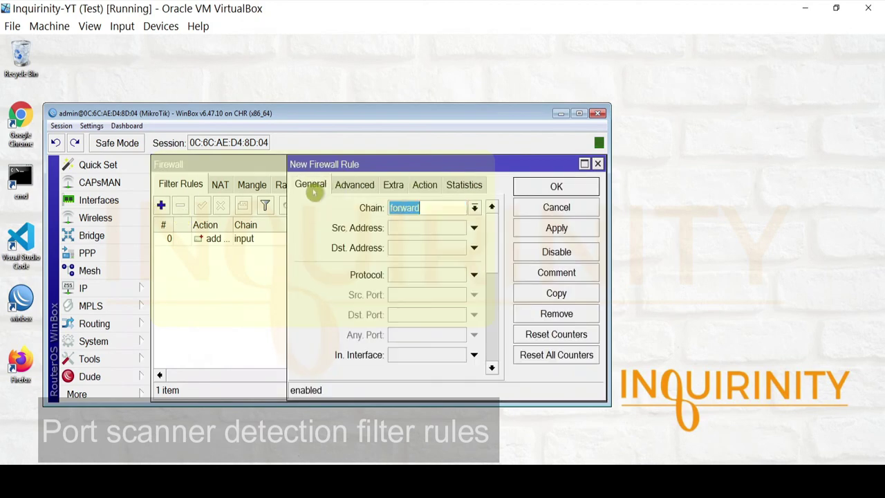
left_click(474, 207)
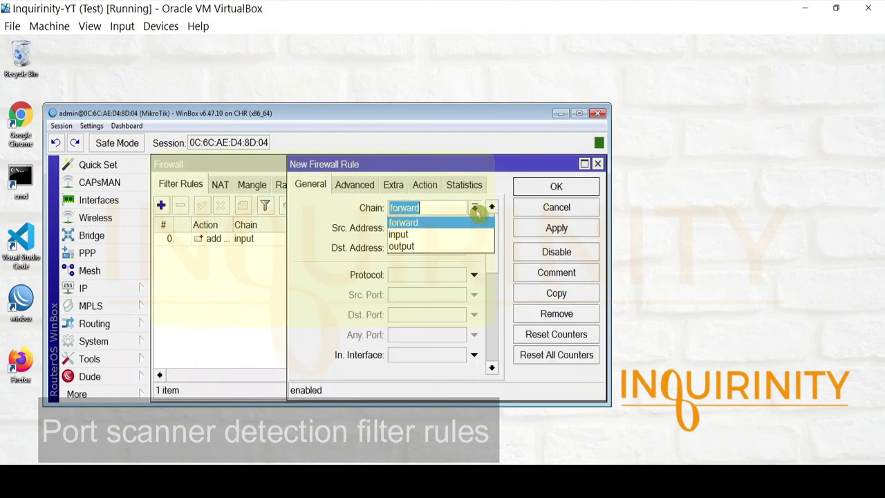
left_click(419, 235)
left_click(353, 185)
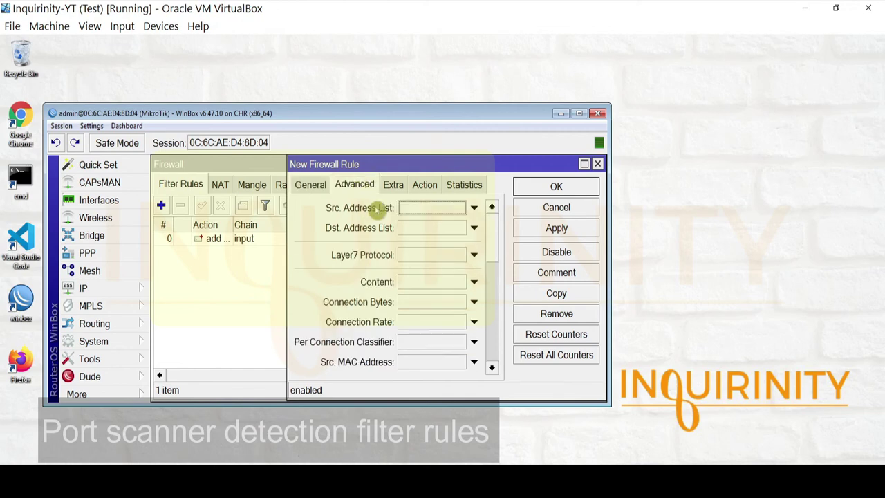
left_click(437, 206)
left_click(460, 208)
left_click(420, 221)
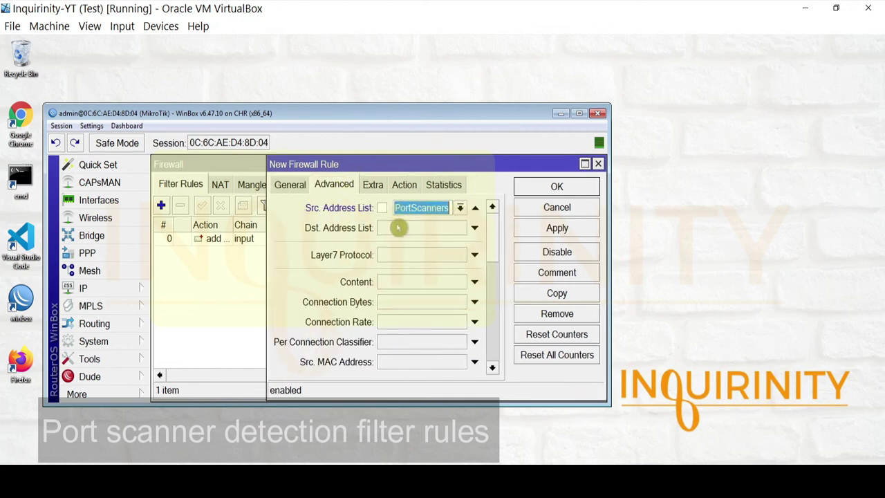
Step: Set the rule's action to drop, then apply and save it
left_click(407, 185)
left_click(403, 207)
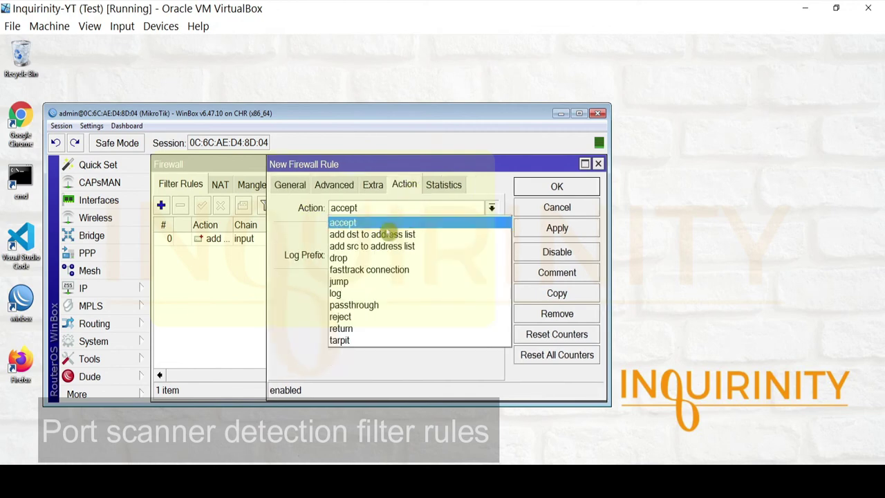
left_click(365, 258)
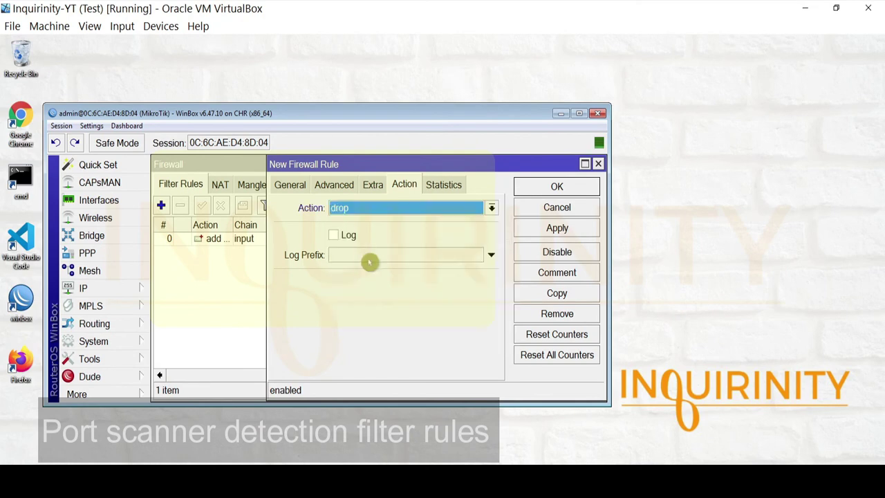
left_click(543, 231)
left_click(558, 187)
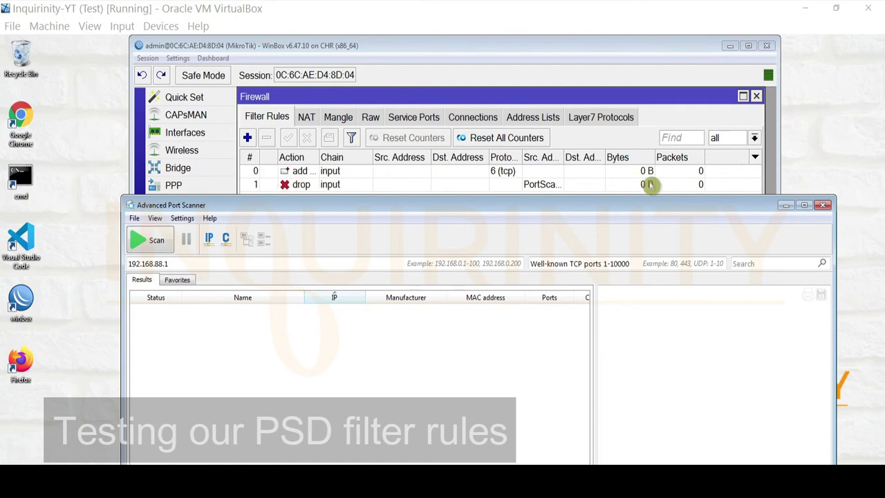
Step: Start the port scan of 192.168.88.1 and check WinBox's Address Lists and Filter Rules
left_click(147, 242)
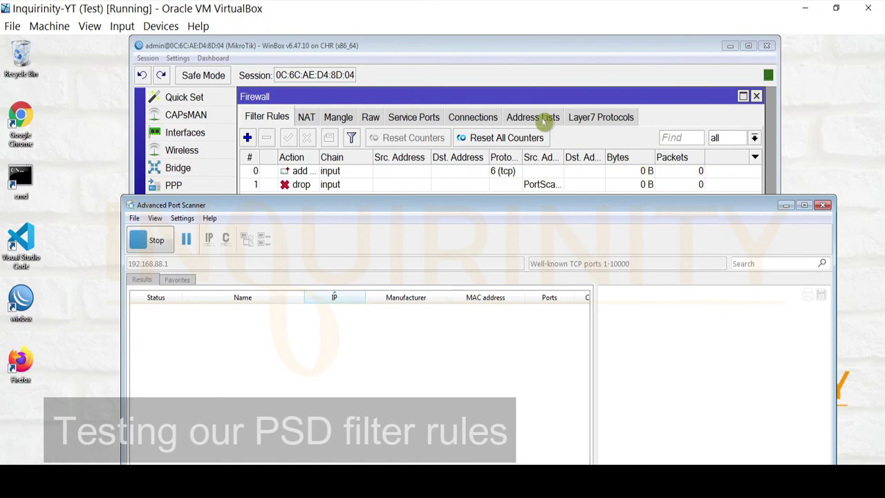
left_click(543, 117)
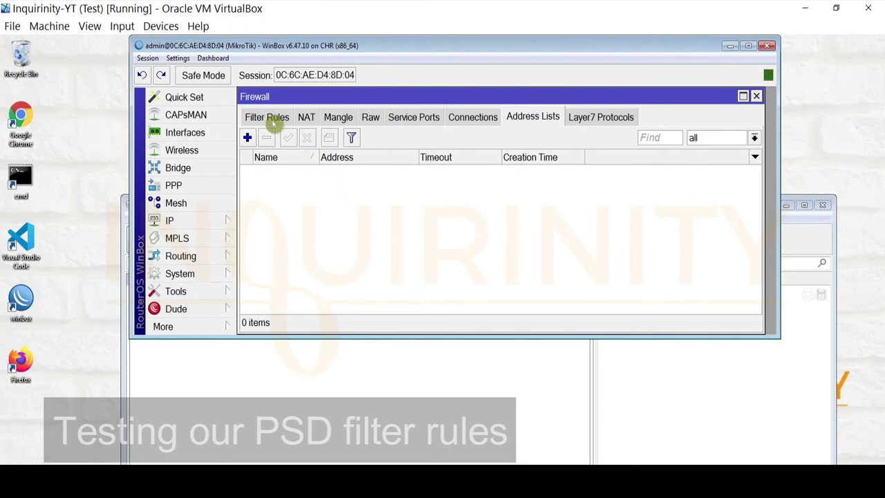
left_click(266, 117)
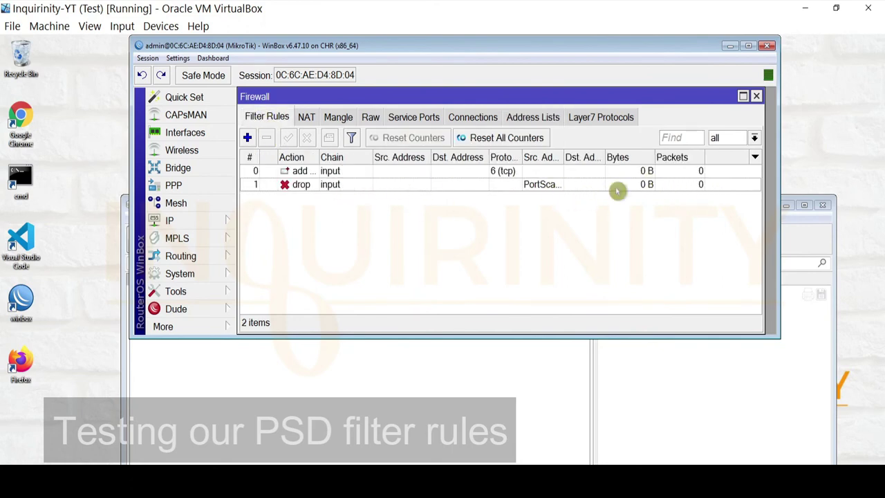
Step: Reposition the scanner window so the scan results and firewall rule counters are both visible
left_click(438, 373)
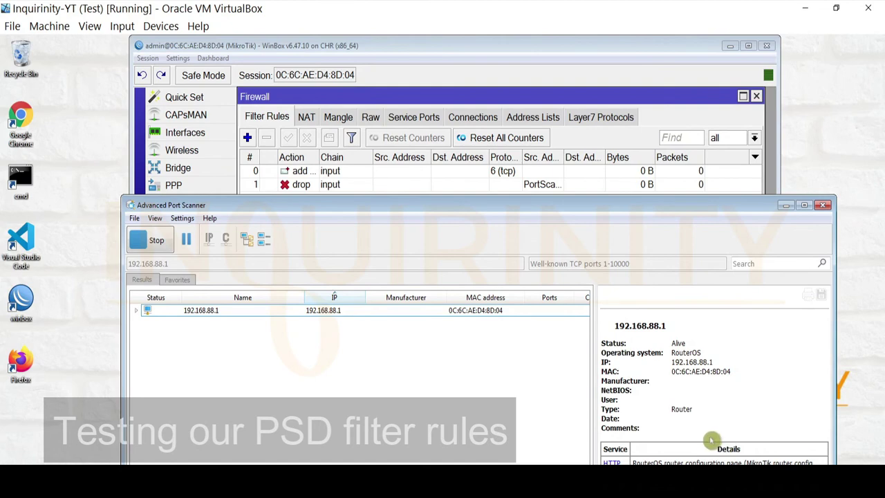
left_click_drag(658, 207, 668, 87)
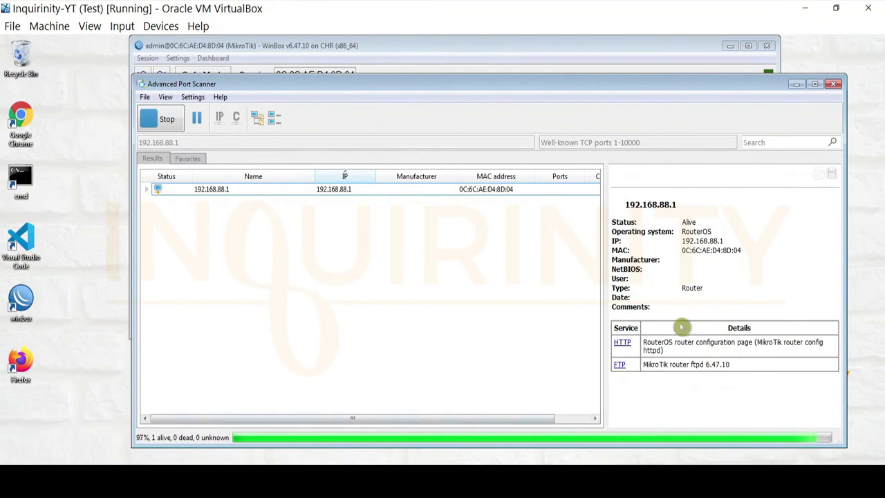
mouse_move(543, 94)
left_mouse_down()
mouse_move(548, 233)
mouse_move(533, 200)
mouse_move(534, 86)
left_mouse_up()
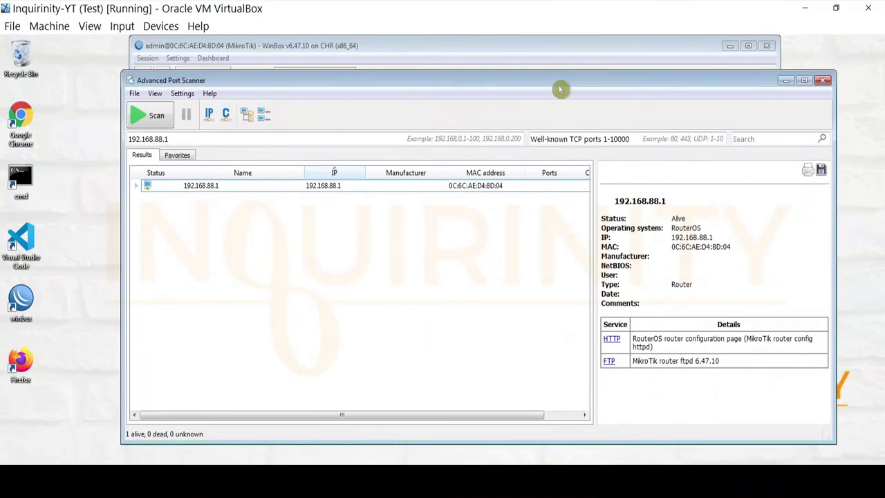
left_click_drag(561, 92, 578, 225)
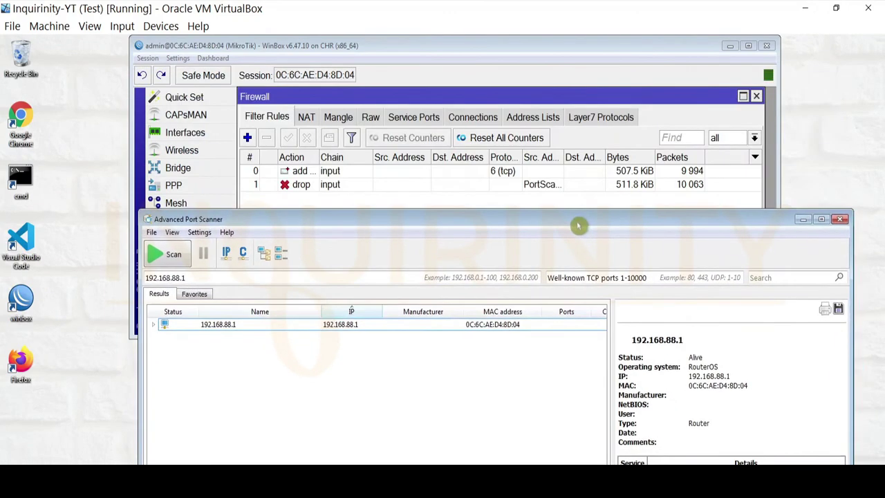
Step: Inspect the drop rule and the PortScanners address entry, then open More > Log
left_click(551, 188)
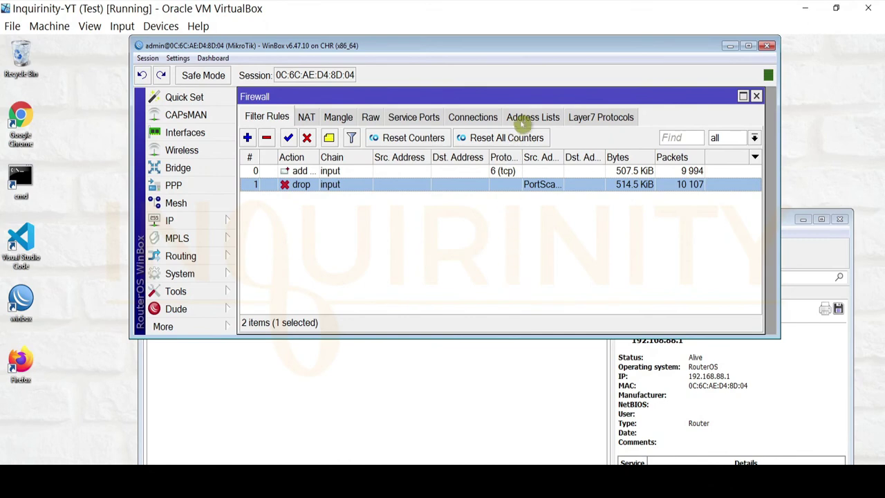
left_click(529, 119)
left_click(359, 172)
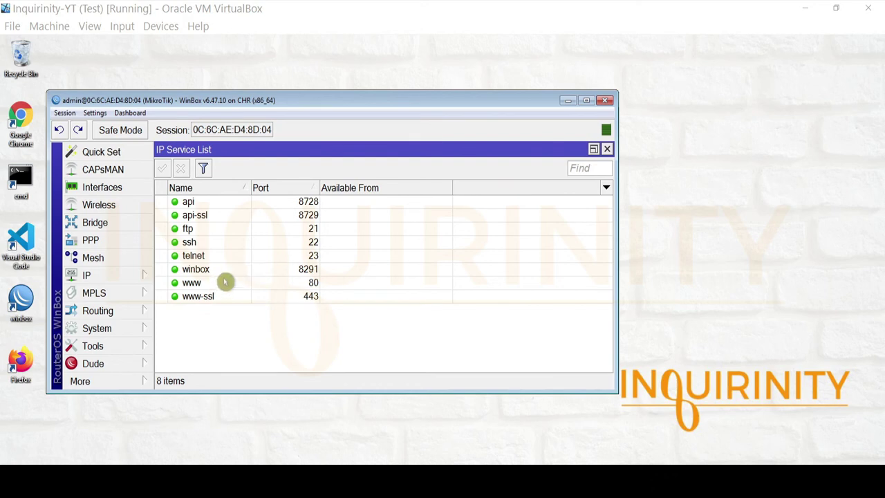
left_click(114, 382)
left_click(182, 331)
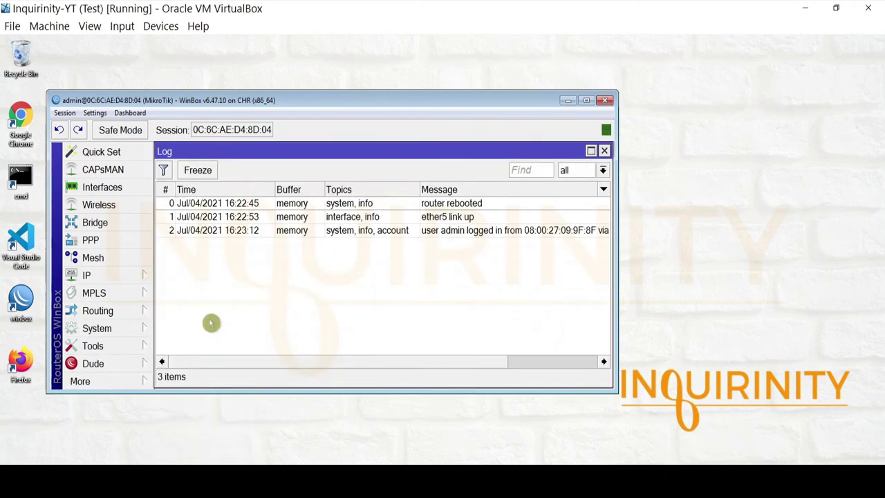
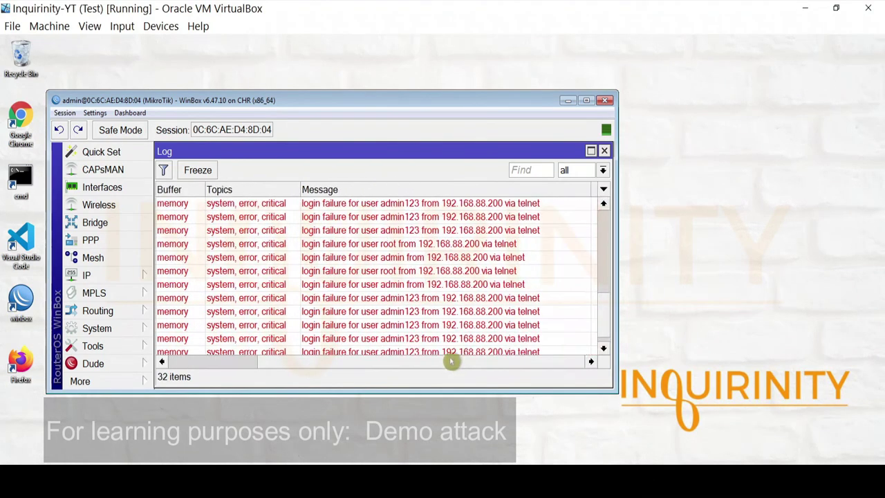
Step: Scroll the Log to review critical telnet login failures for myadmin and superadmin from 192.168.88.200
left_click_drag(611, 322, 606, 346)
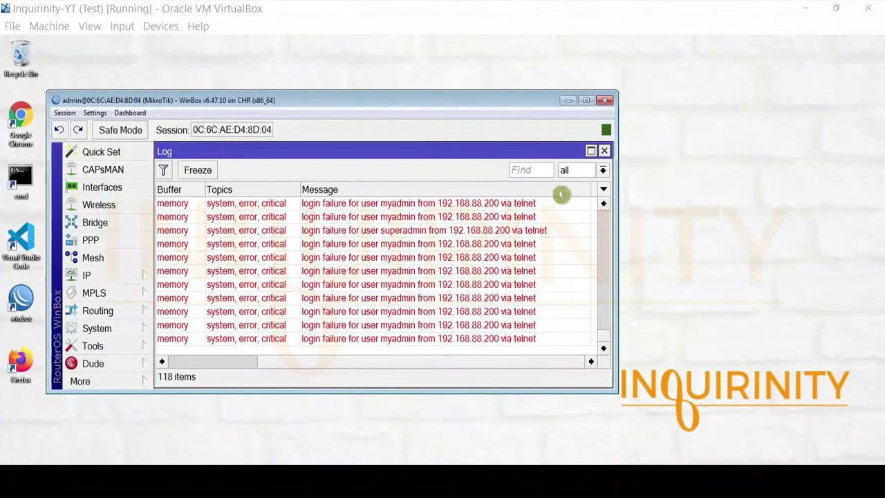
Step: Disable telnet in IP > Services and confirm the new 'ip service changed by admin' log entry
left_click(116, 277)
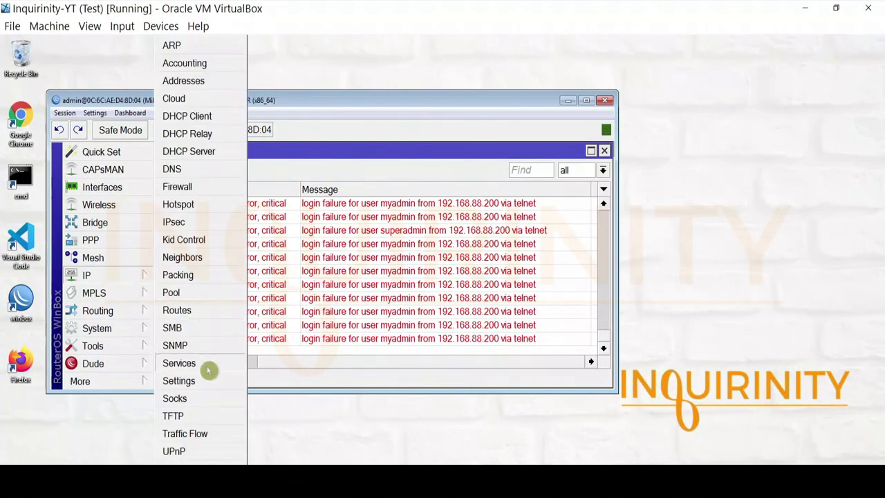
left_click(214, 362)
left_click(196, 256)
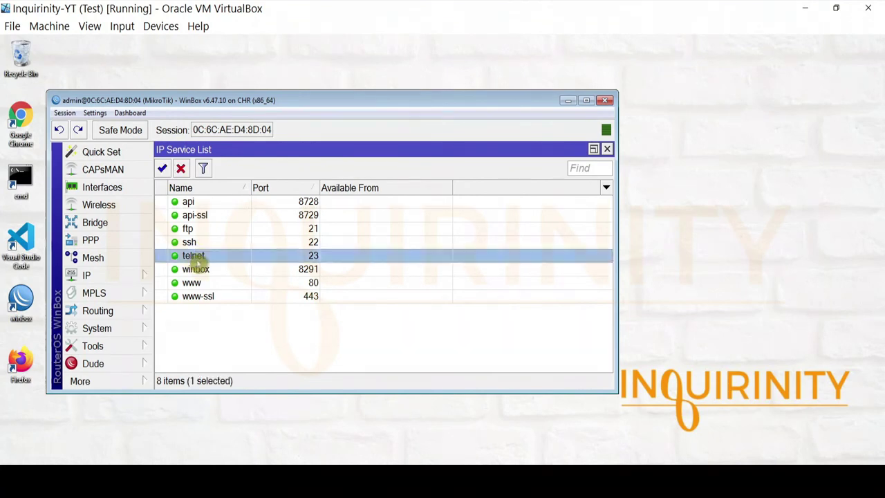
left_click(181, 170)
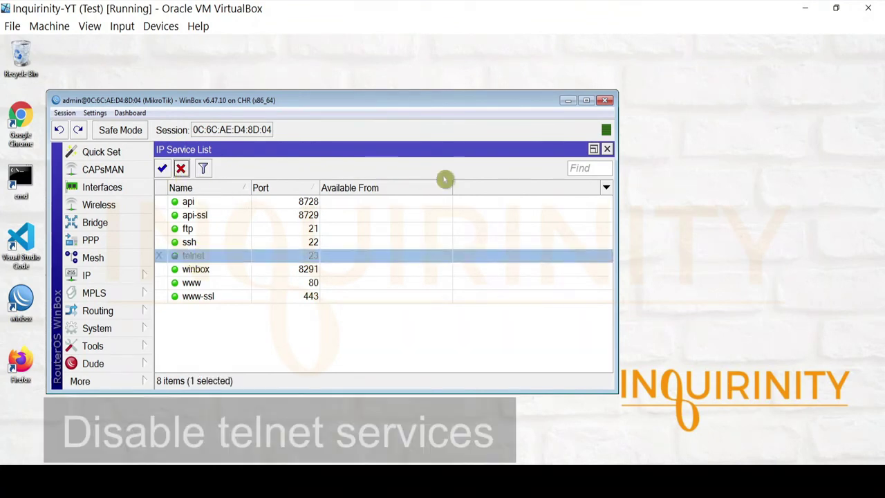
left_click(607, 149)
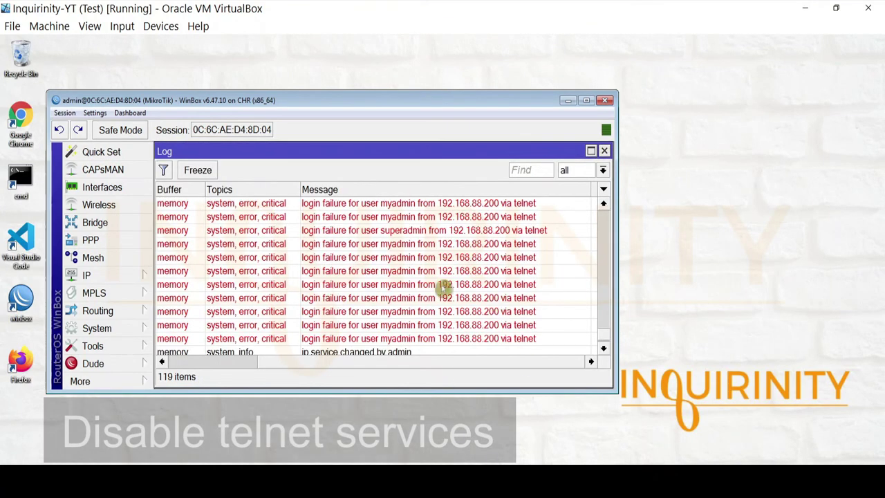
left_click(603, 347)
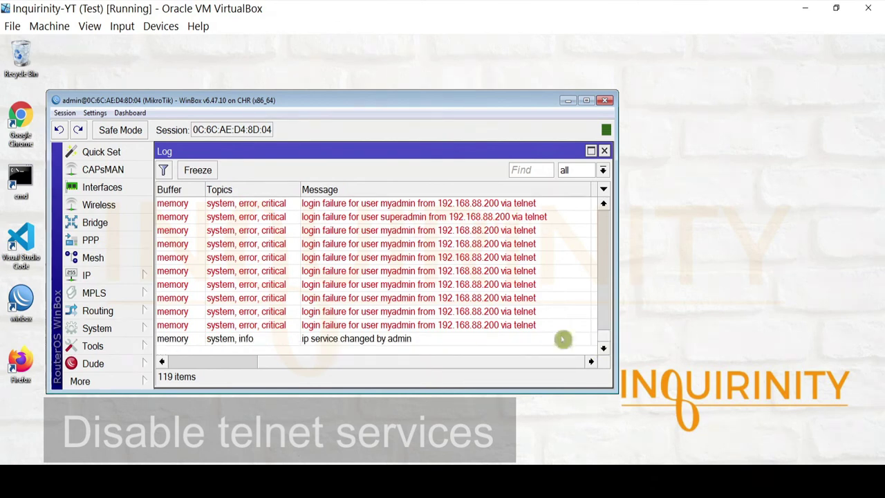
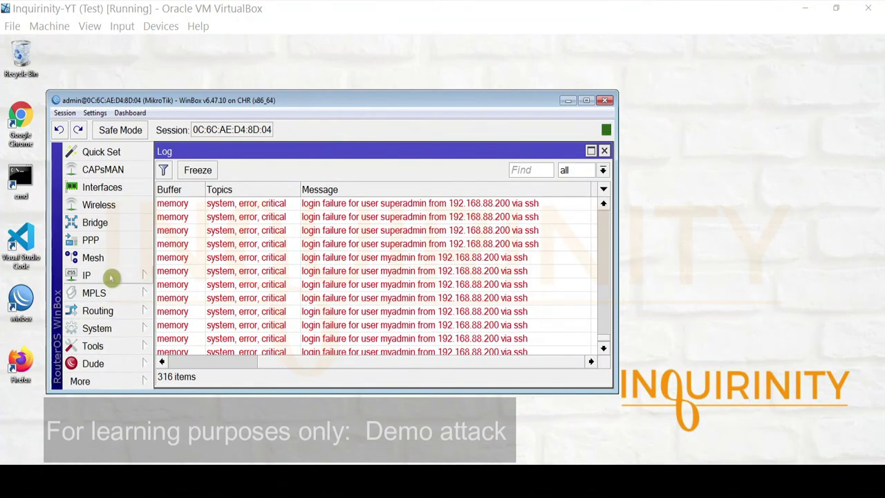
Step: Disable the ssh service in IP > Services, then close the service list
left_click(110, 276)
left_click(200, 364)
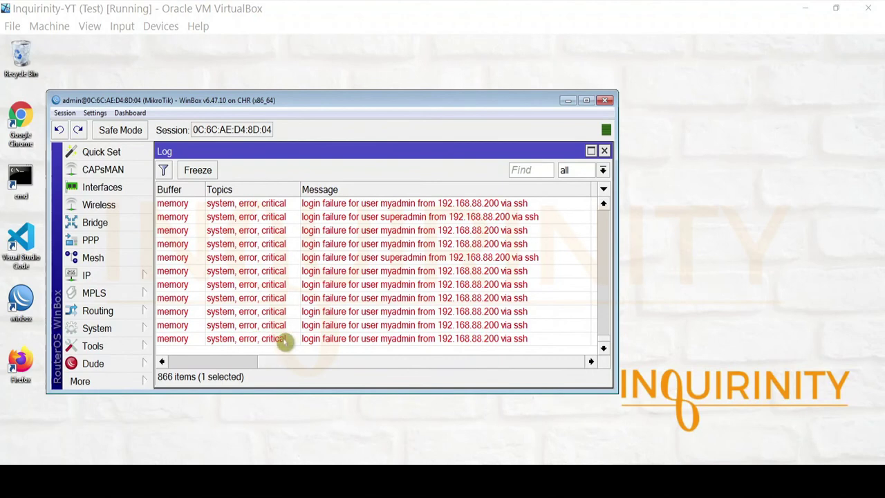
left_click(111, 275)
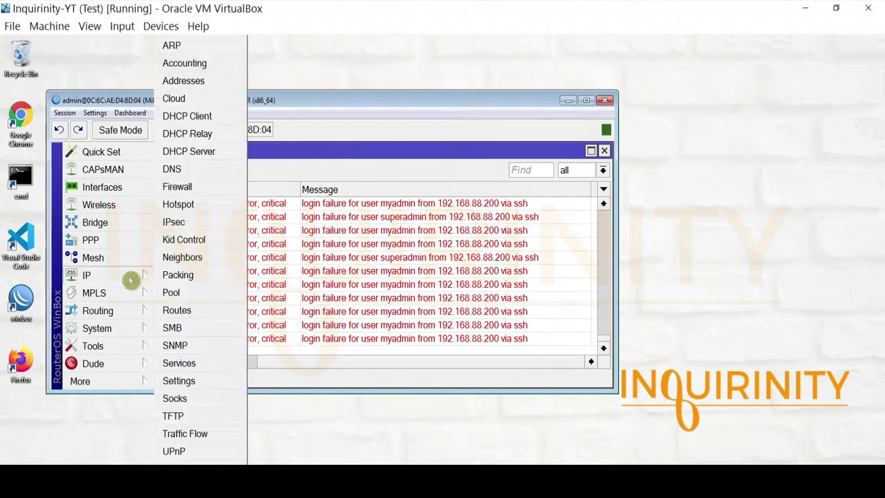
left_click(204, 364)
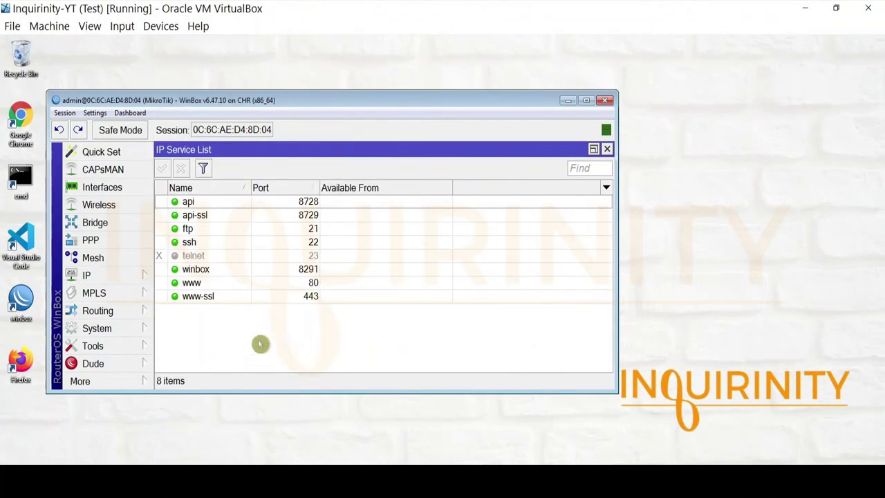
left_click(195, 245)
left_click(180, 169)
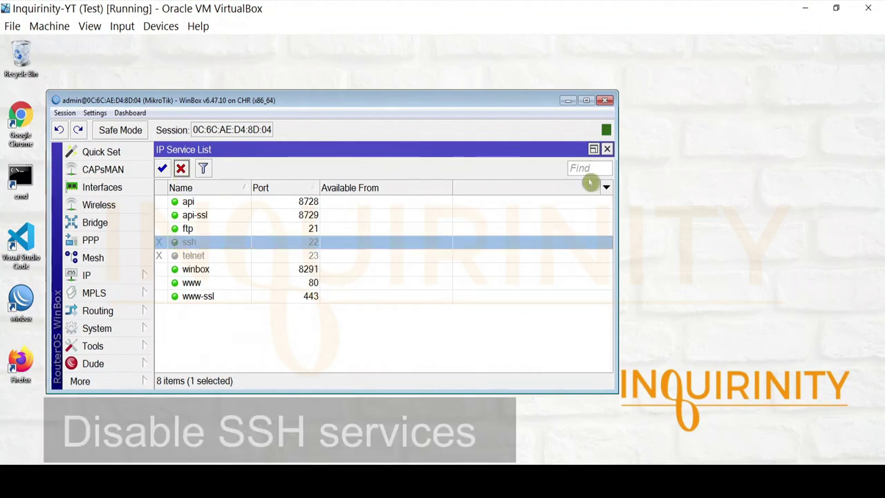
left_click(606, 150)
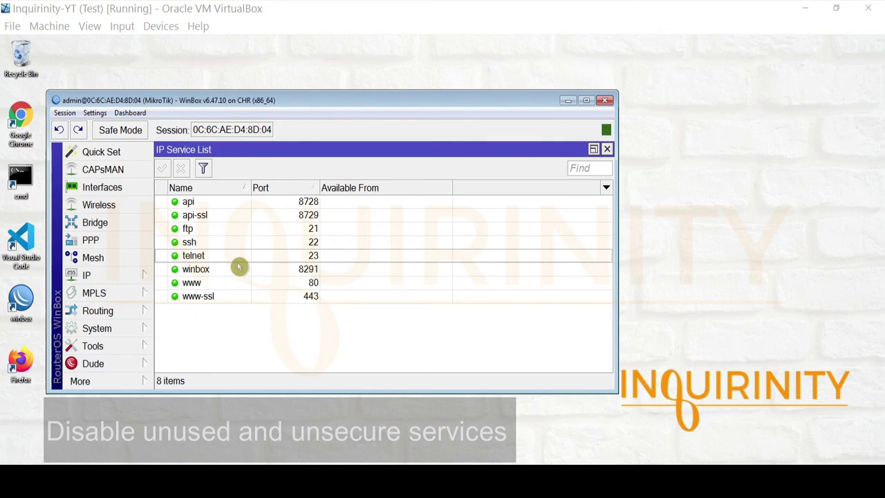
Step: Disable the api, api-ssl, ftp and telnet services
left_click(235, 204)
left_click(179, 168)
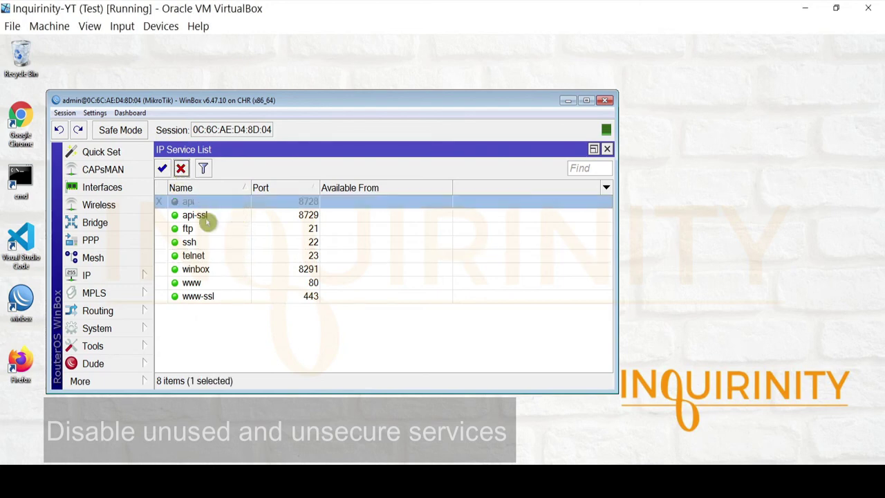
left_click(205, 215)
left_click(180, 170)
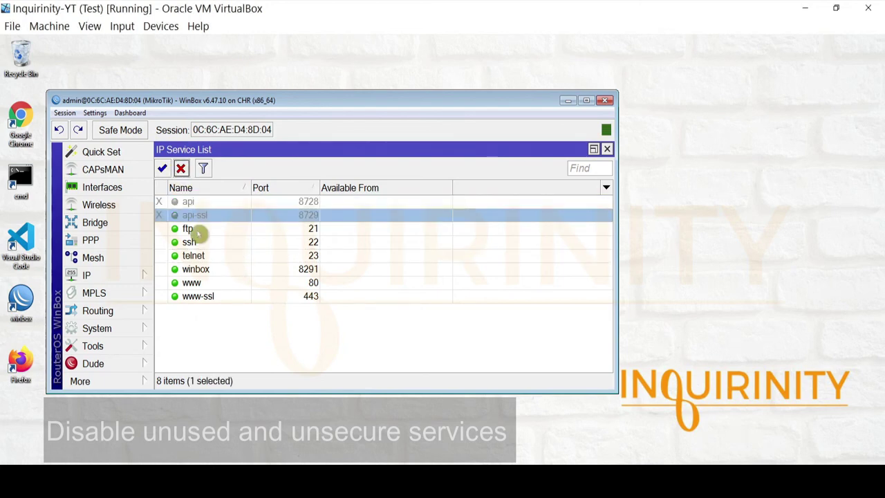
left_click(198, 229)
left_click(181, 170)
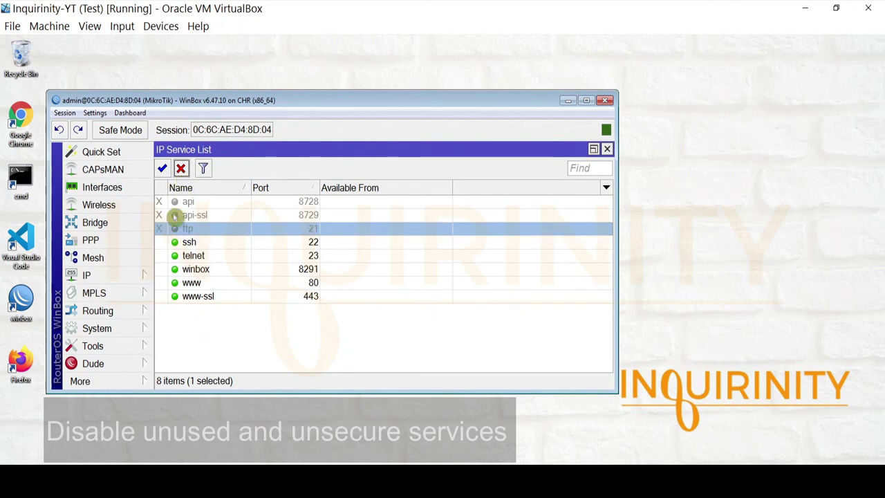
left_click(190, 256)
left_click(180, 168)
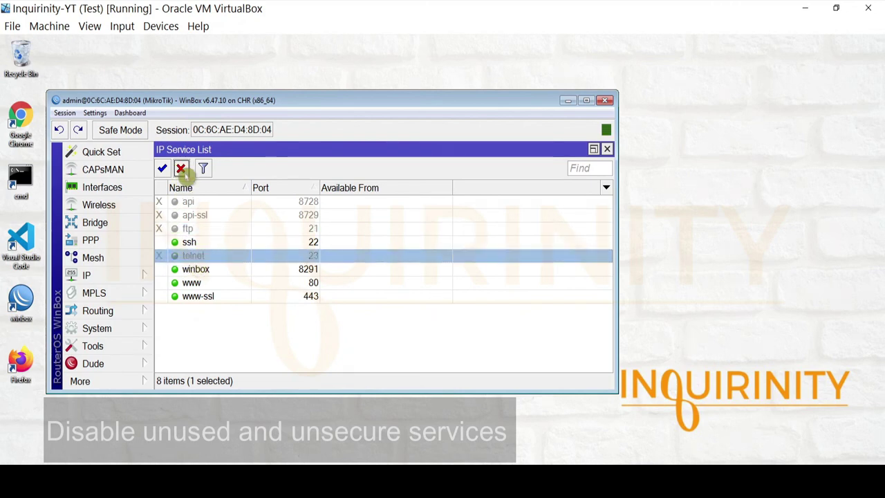
Step: Disable www and www-ssl, confirming only ssh and winbox remain enabled
left_click(206, 284)
left_click(179, 169)
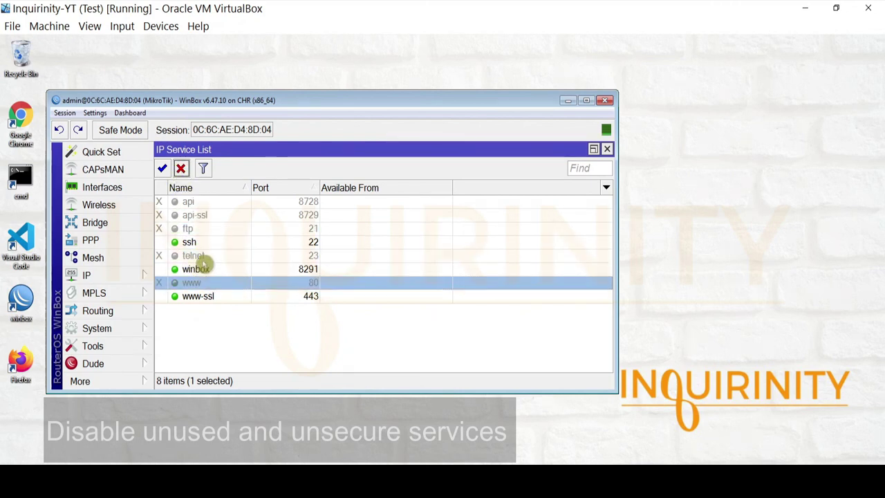
left_click(211, 296)
left_click(179, 168)
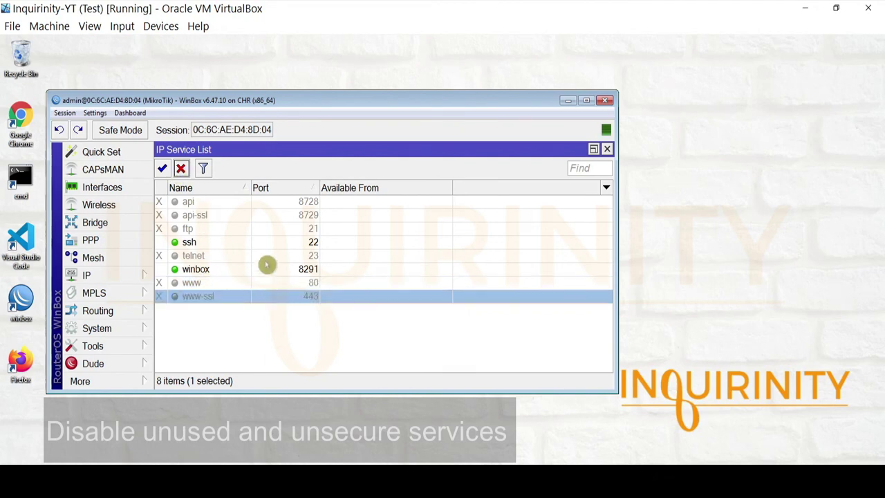
left_click(217, 243)
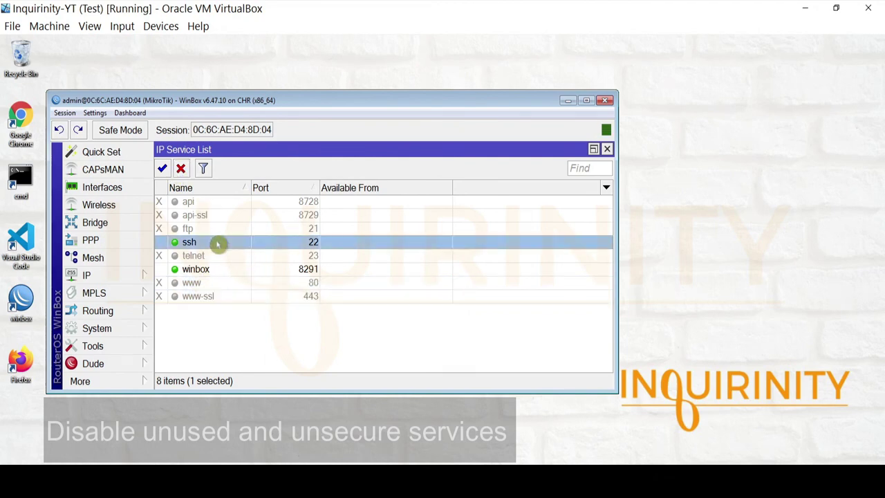
left_click(216, 270)
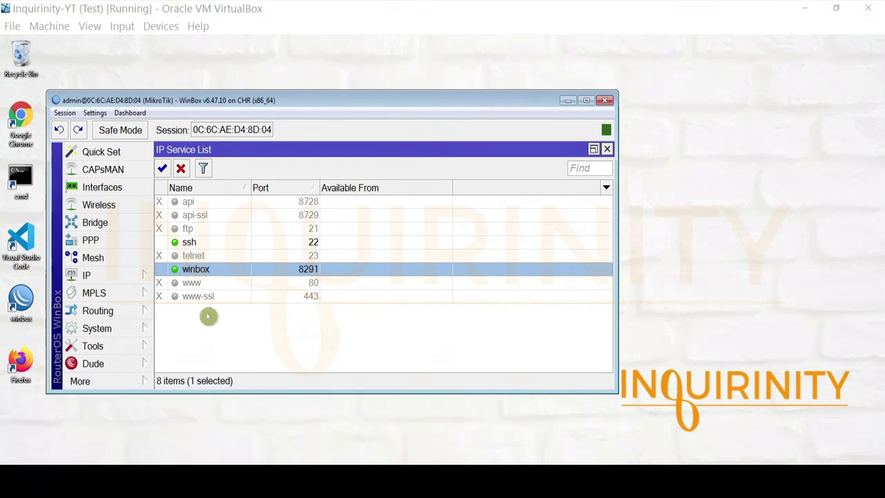
left_click(115, 384)
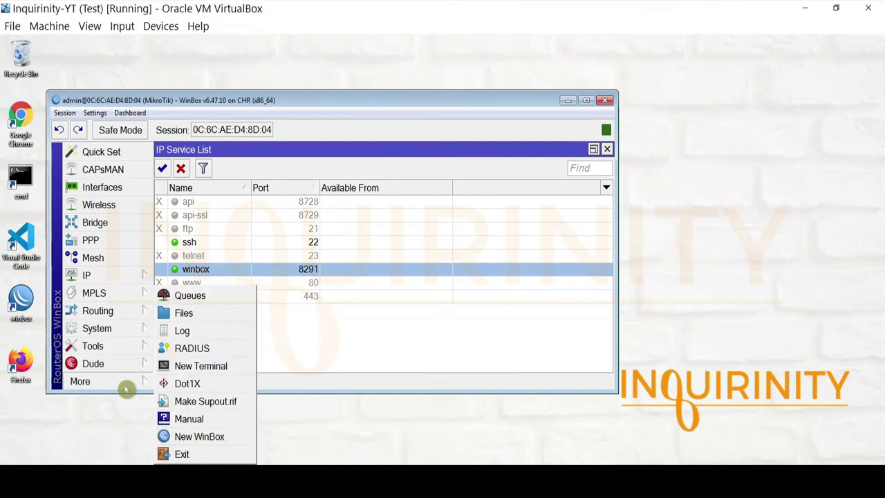
Step: Open the Log and scroll through the repeated ftp login failures from 192.168.88.200
left_click(211, 332)
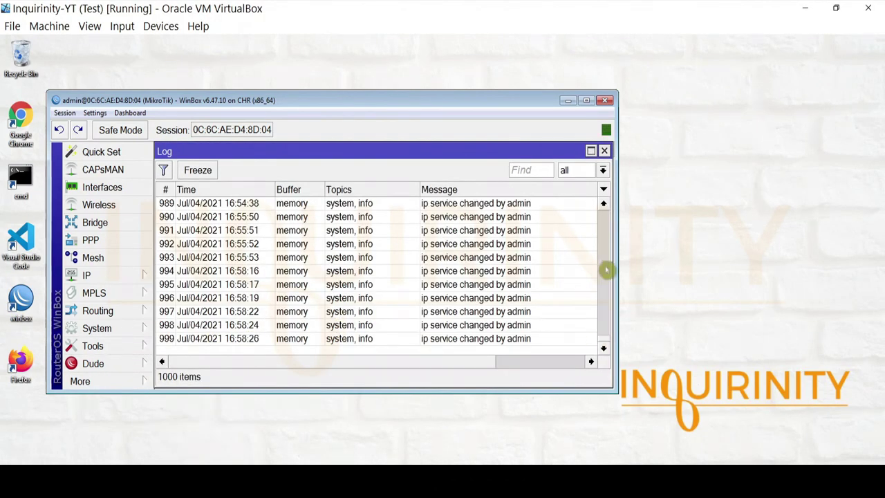
mouse_move(602, 344)
left_mouse_down()
mouse_move(604, 336)
mouse_move(588, 340)
left_mouse_up()
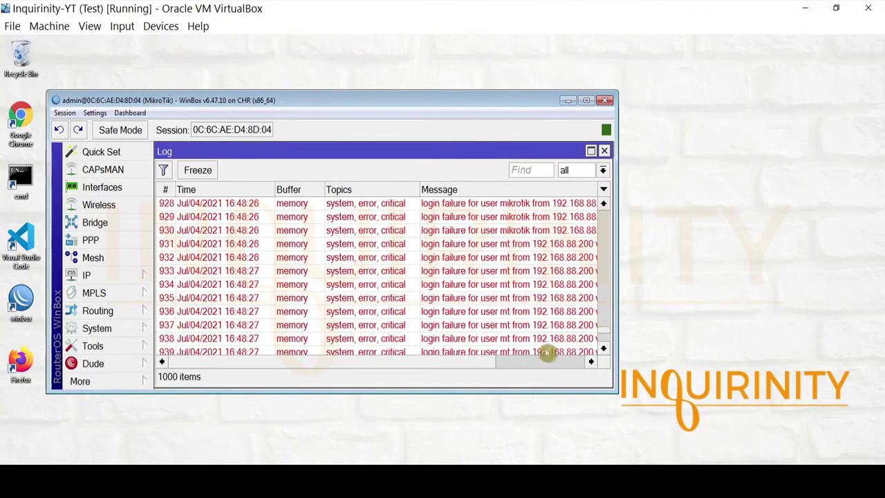
left_click_drag(470, 364, 585, 364)
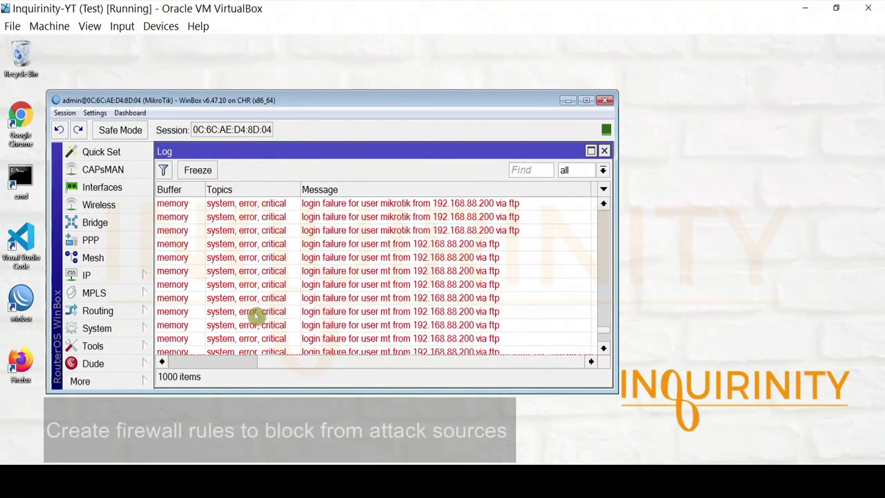
Step: Add a firewall address list entry named 'blocked' with address 192.168.88.200
left_click(100, 282)
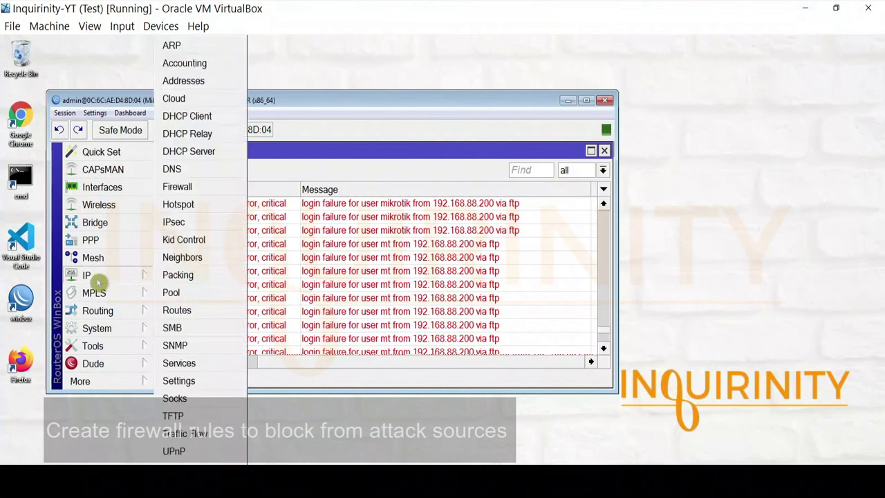
left_click(203, 188)
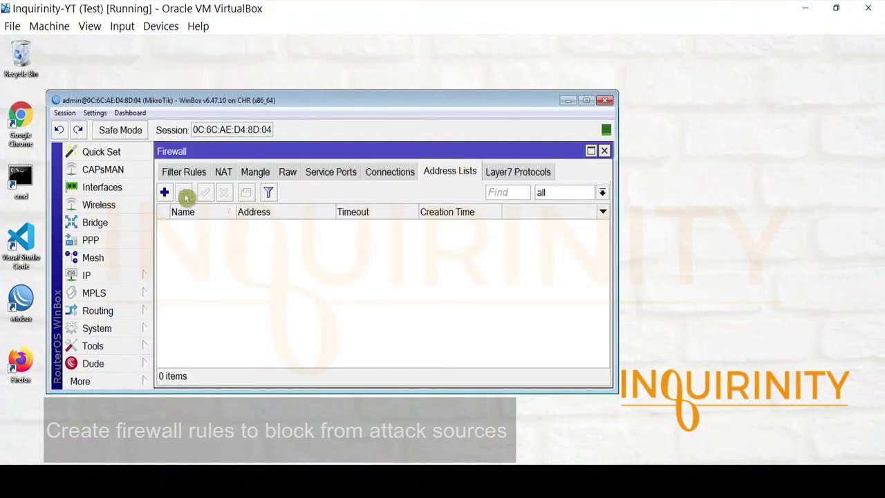
left_click(166, 194)
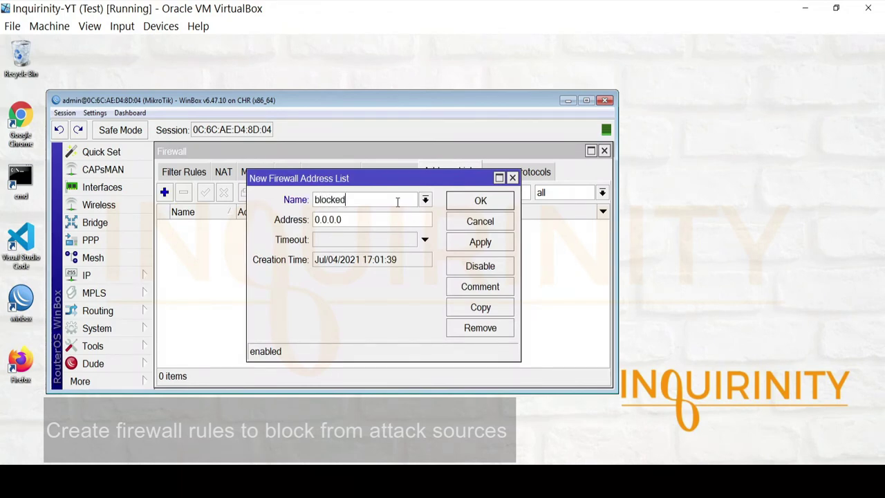
key("Tab")
type("1")
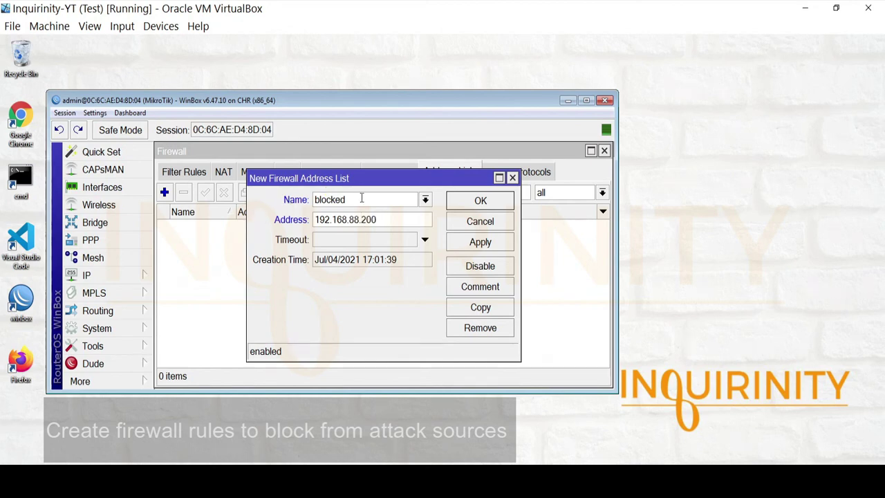
left_click_drag(383, 178, 328, 228)
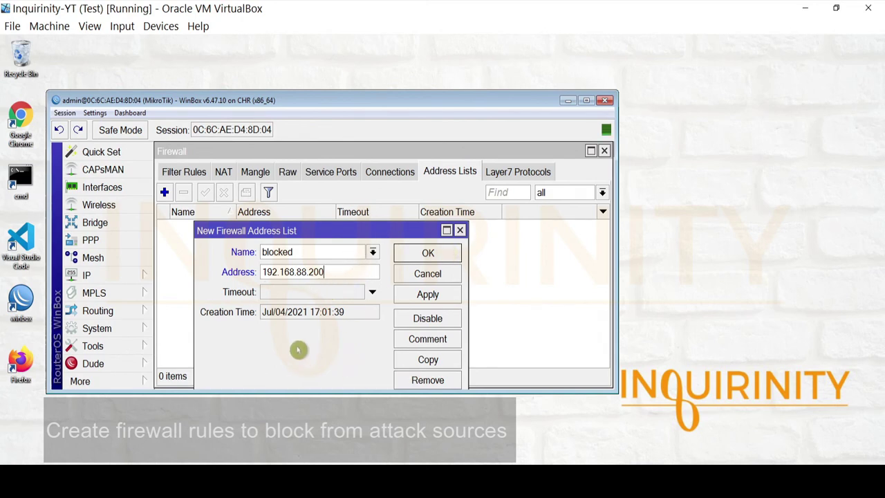
left_click_drag(336, 274, 157, 292)
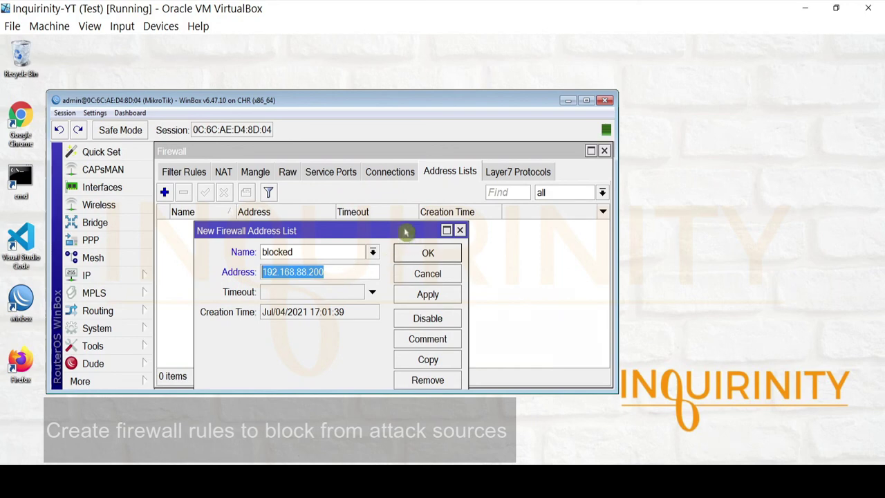
left_click_drag(323, 228, 360, 232)
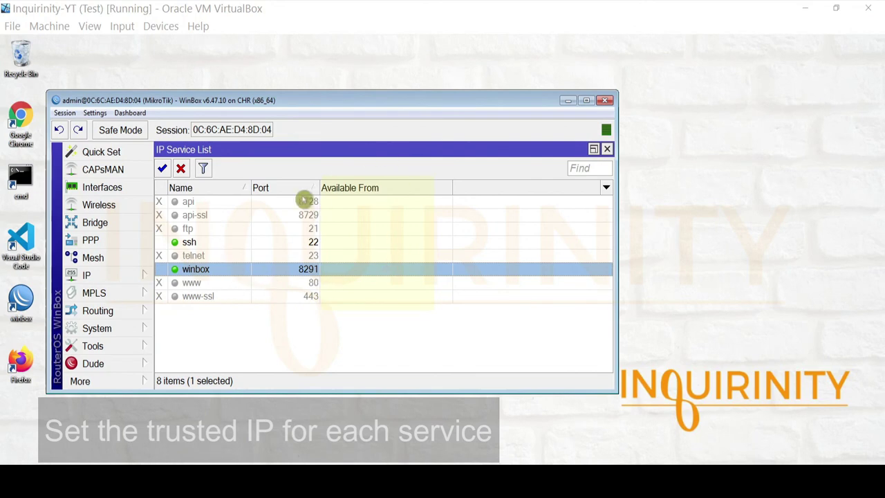
Step: Change the winbox service's Available From from 0.0.0.0/0 to 192.168.88.100 and save
double_click(209, 270)
double_click(359, 293)
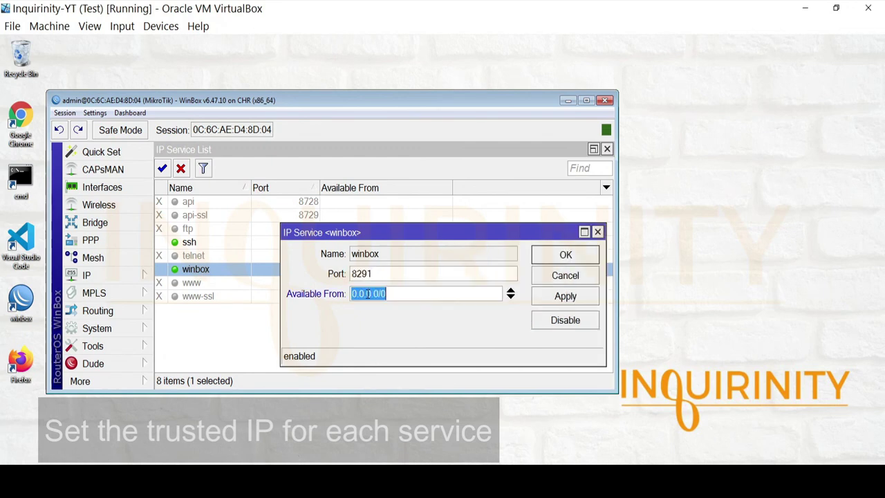
left_click(296, 293)
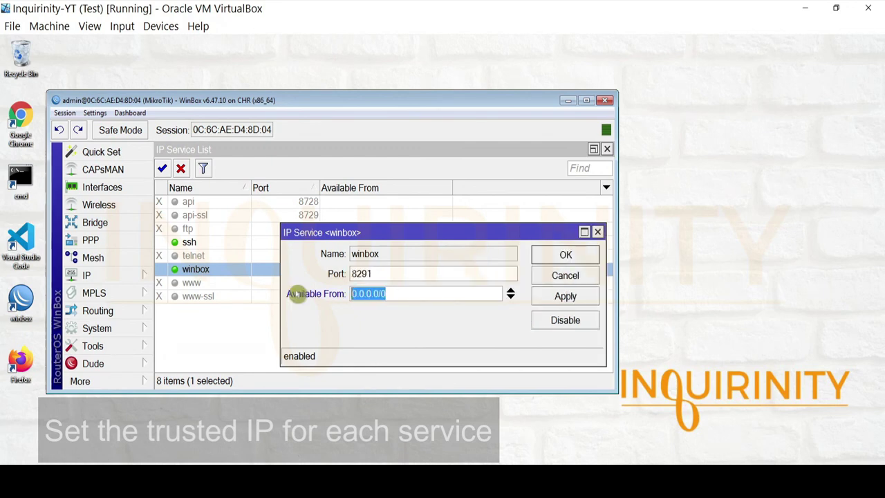
type("192.168.88.100")
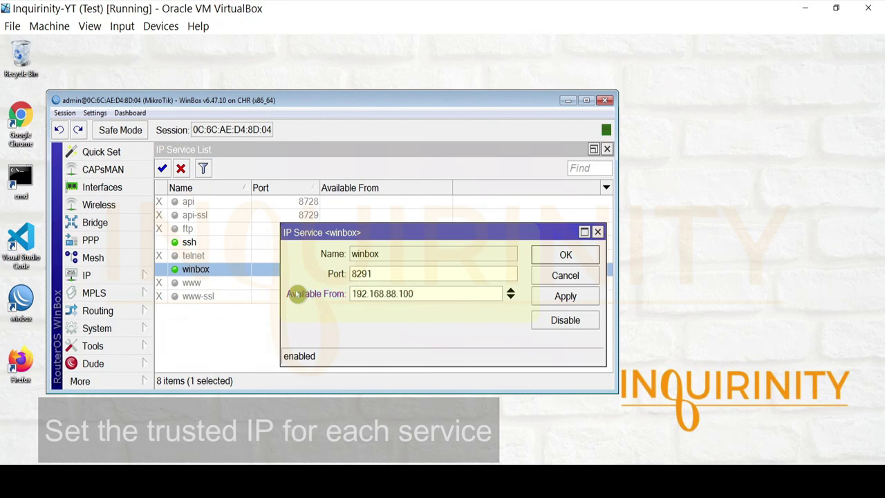
left_click_drag(418, 293, 273, 302)
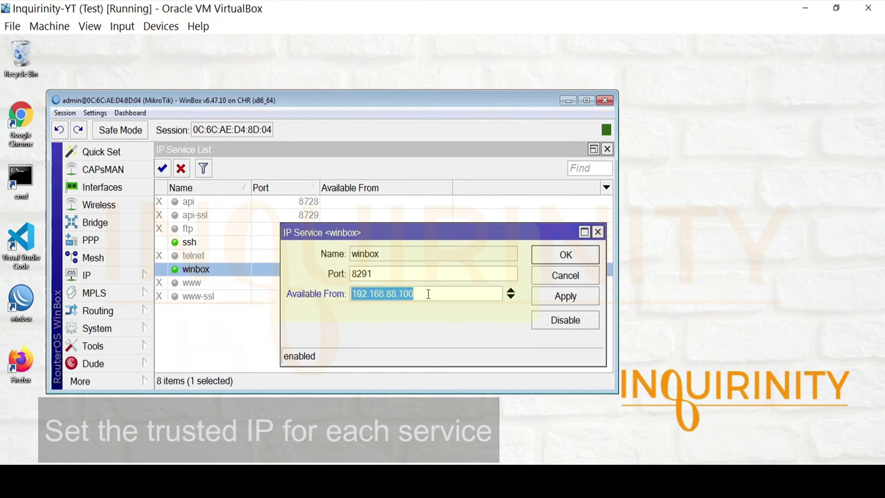
left_click(557, 296)
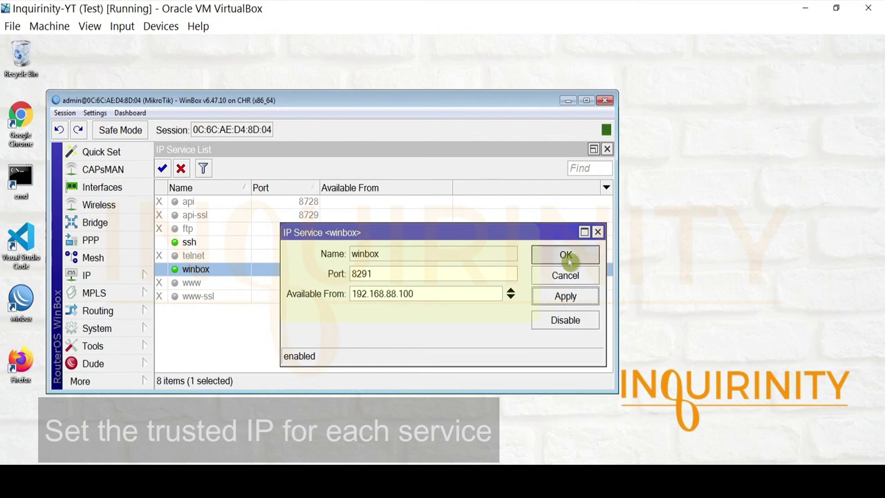
left_click(567, 255)
Step: Set the ssh service's Available From to 192.168.88.100, removing the extra 0.0.0.0/0 row, and save
double_click(191, 244)
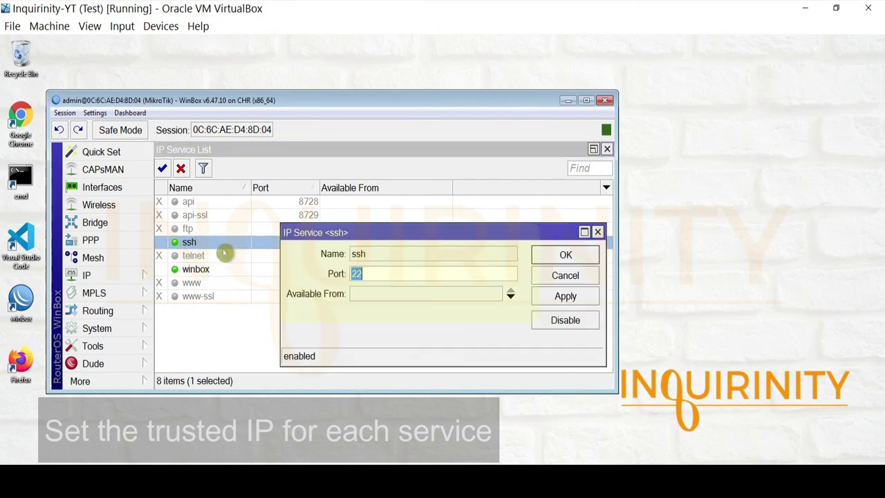
left_click(367, 298)
type("192.168.88.100")
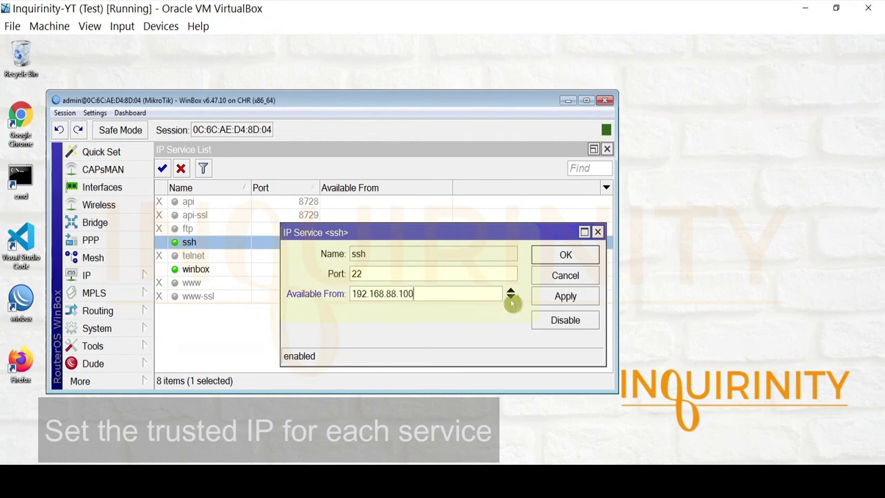
left_click(510, 299)
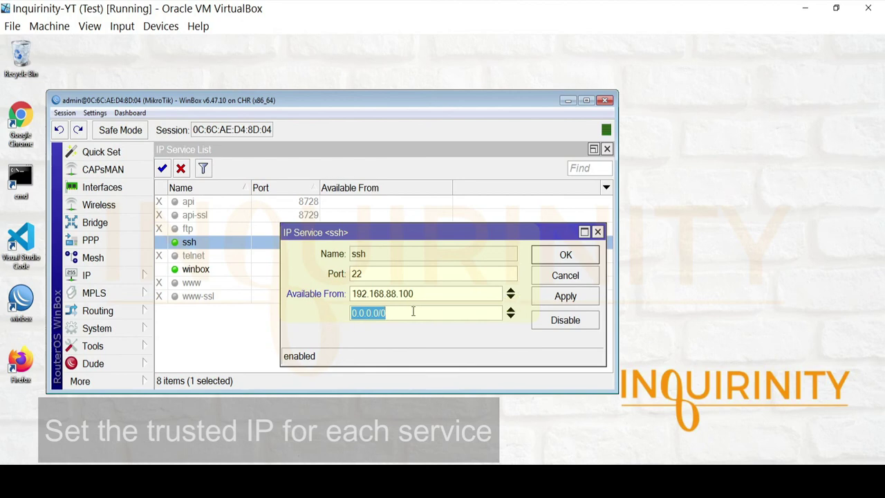
left_click_drag(419, 294, 353, 292)
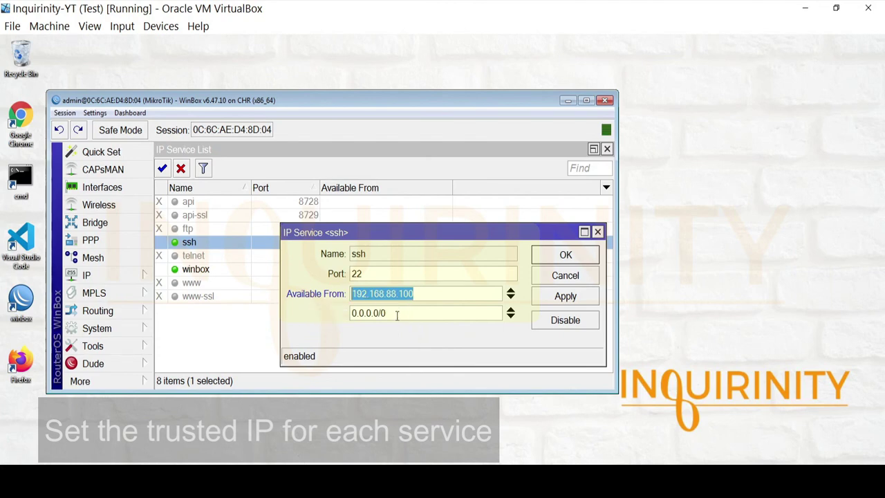
left_click_drag(391, 314, 253, 312)
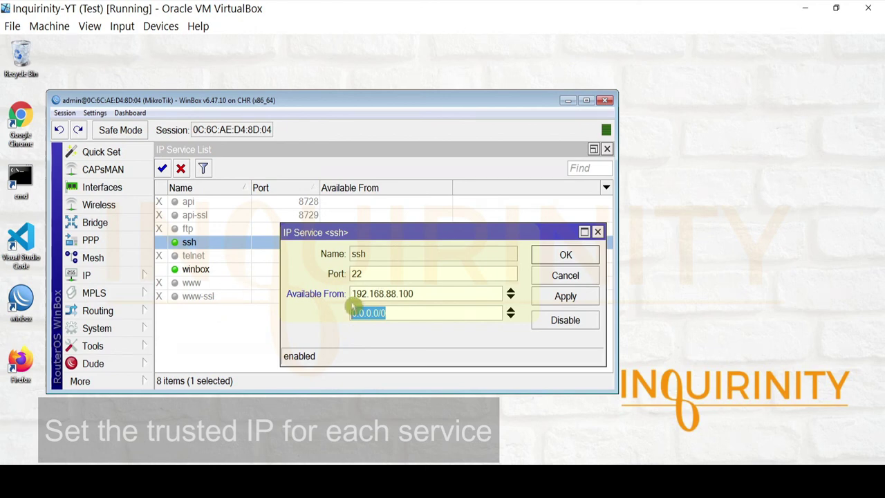
left_click_drag(425, 294, 300, 299)
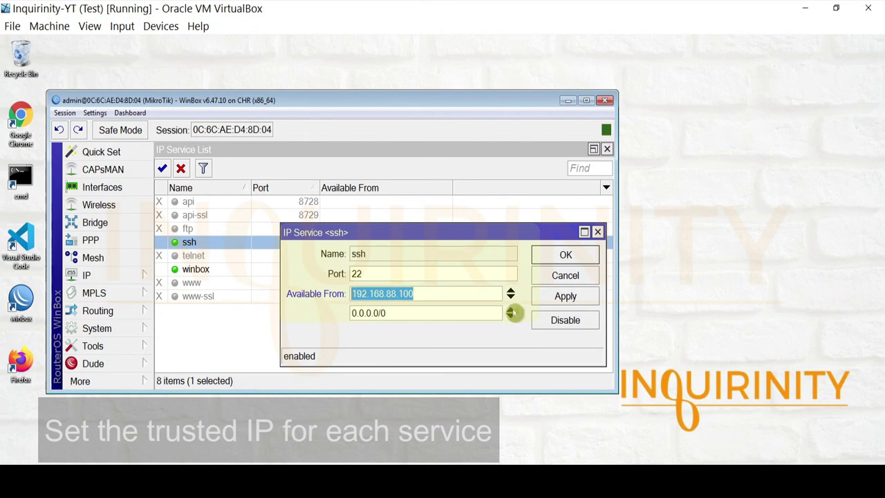
left_click(510, 316)
left_click(565, 254)
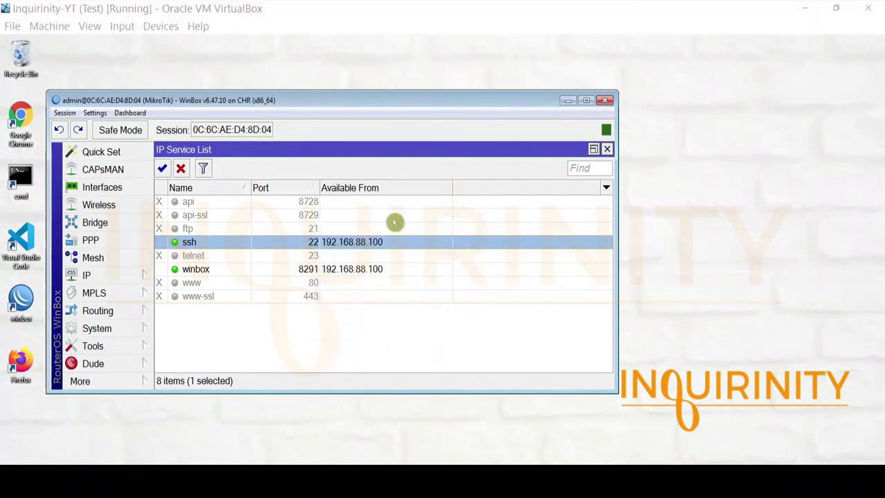